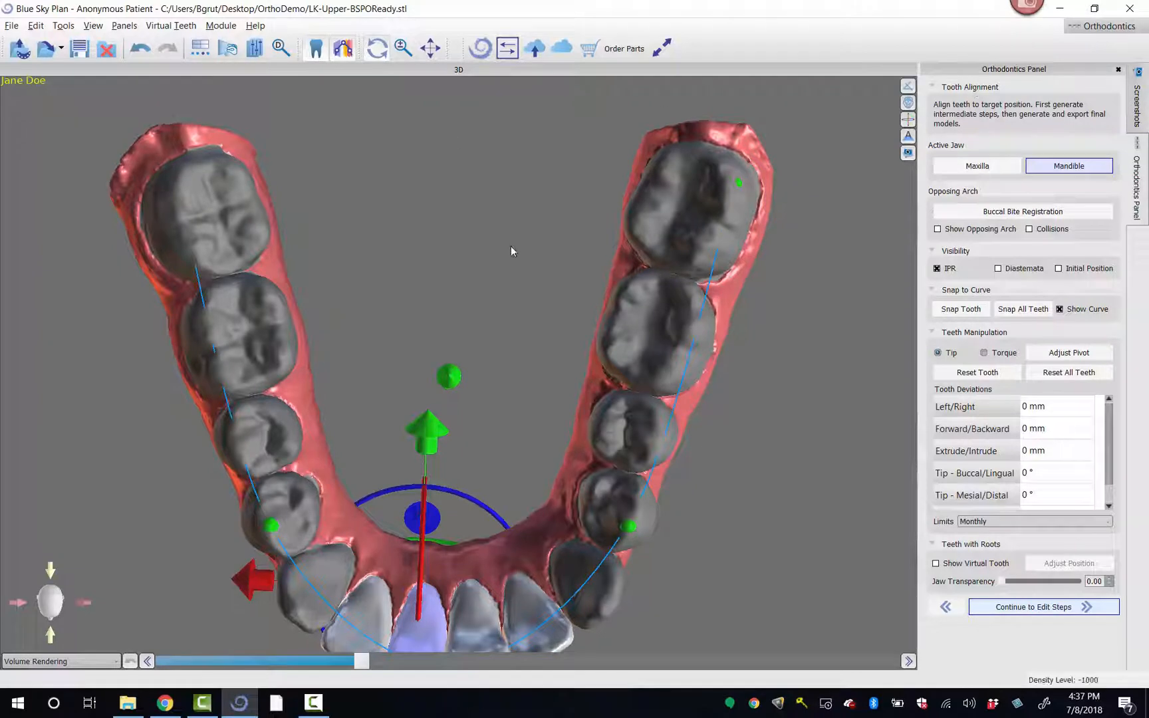
left_click_drag(511, 252, 507, 267)
left_click_drag(480, 331, 487, 252)
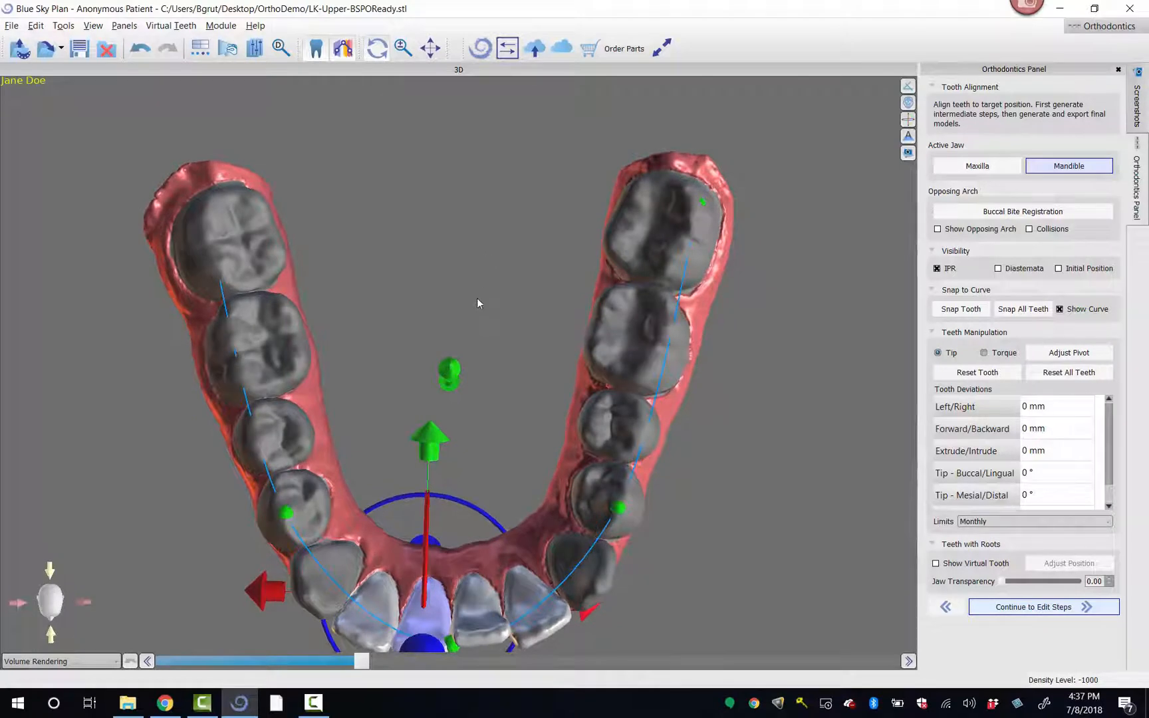
left_click_drag(477, 297, 521, 260)
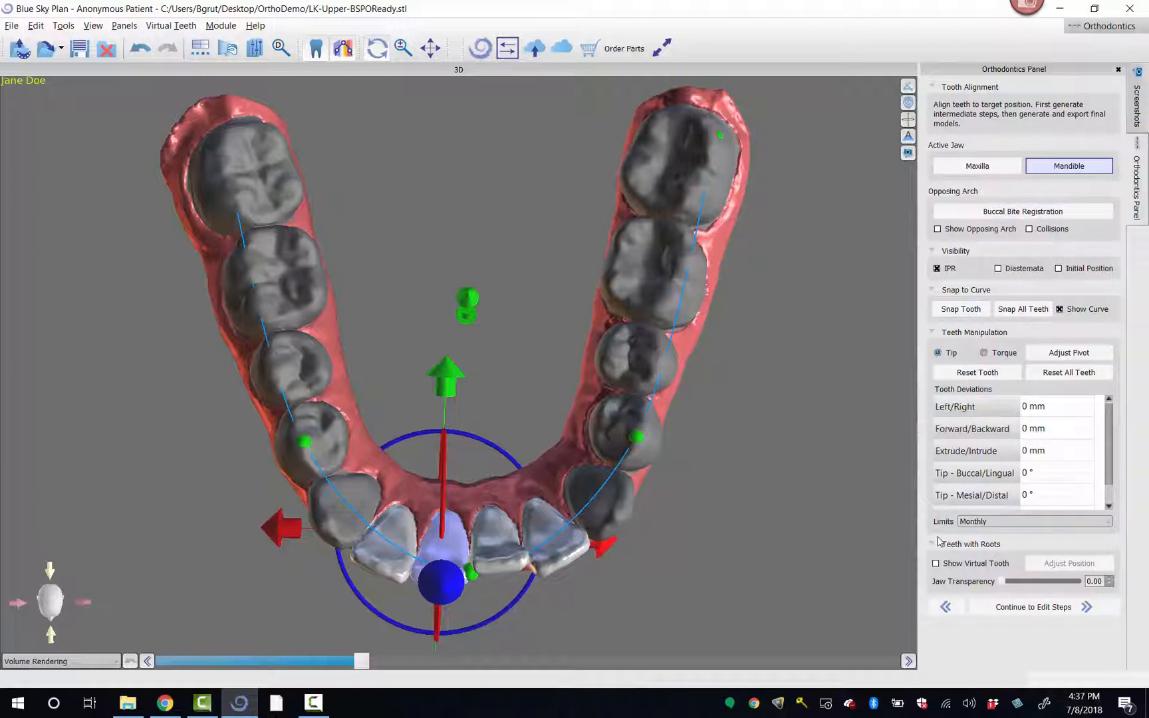
left_click(1031, 452)
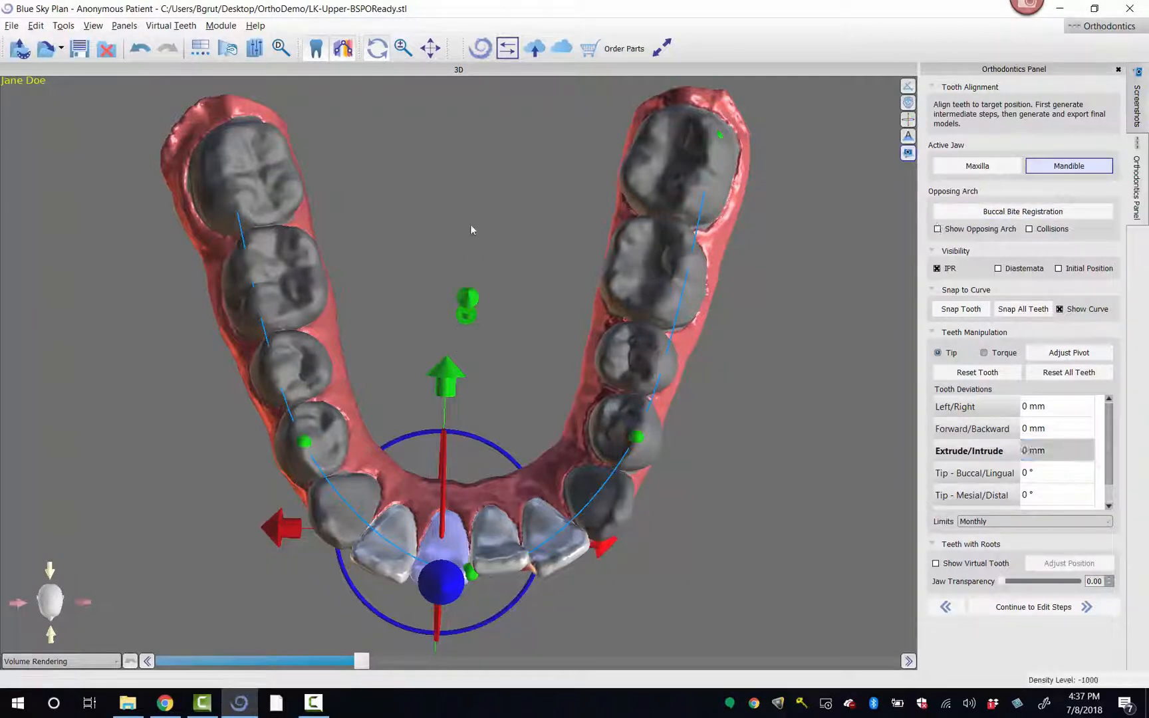
left_click_drag(470, 224, 517, 229)
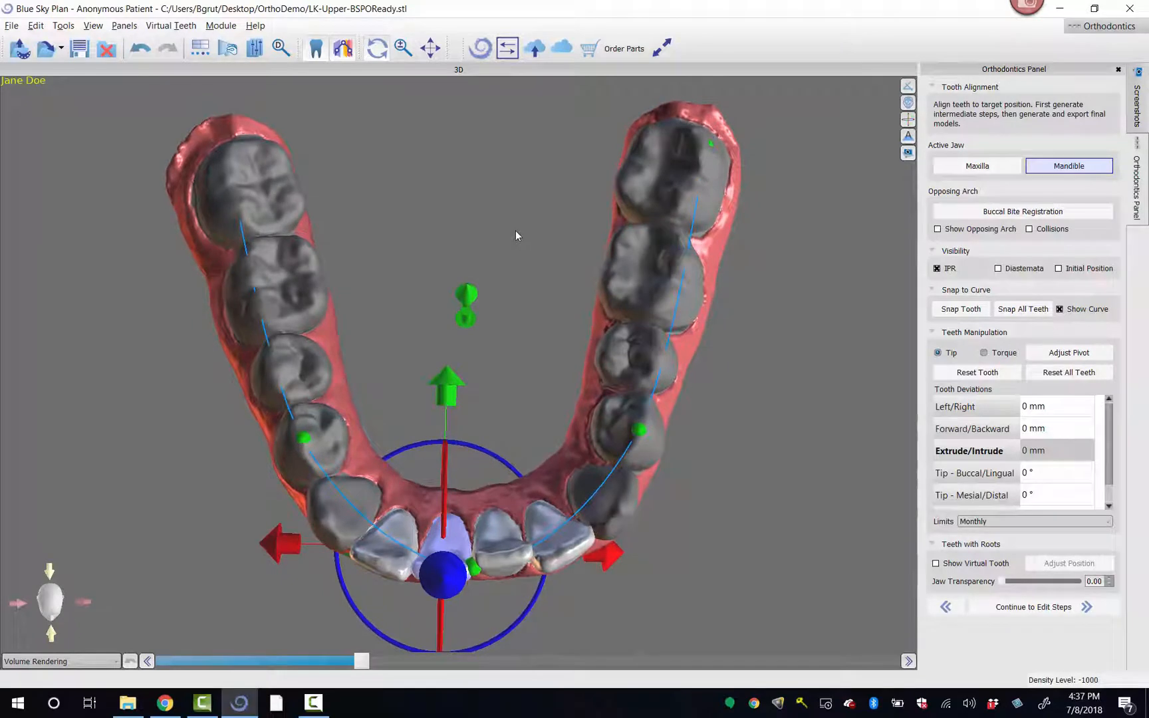
Make the maxilla the active jaw with the opposing arch shown, and inspect the bite from the front.
left_click(991, 167)
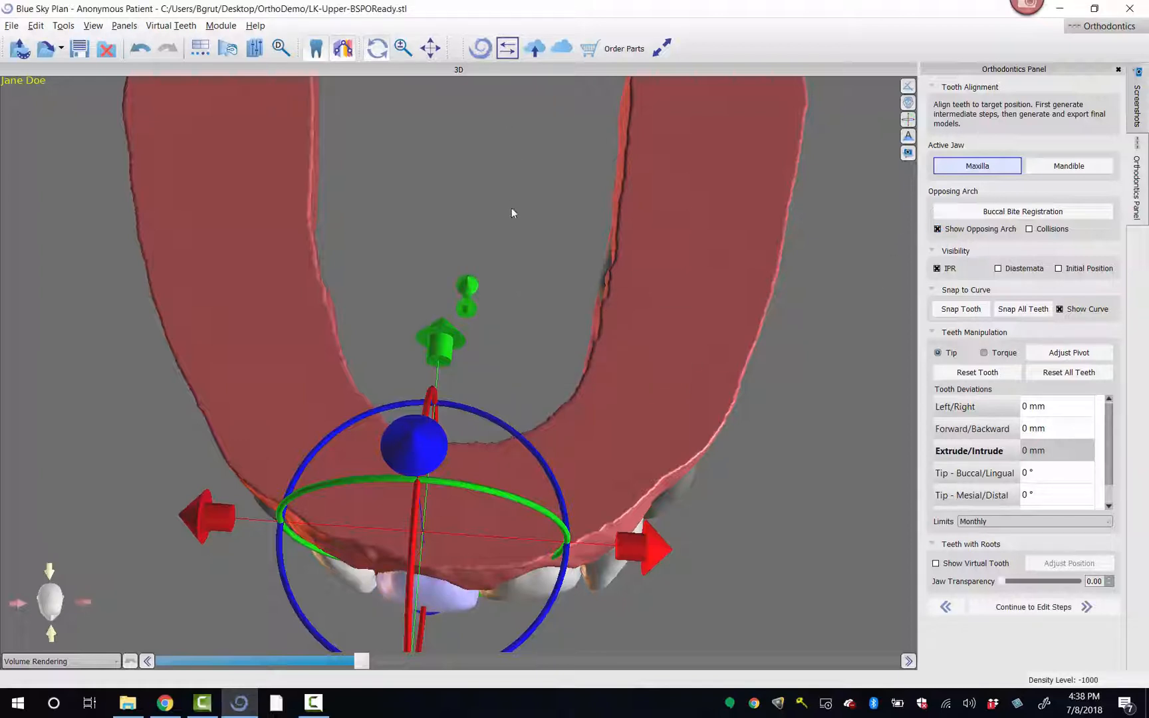
left_click_drag(485, 95, 530, 504)
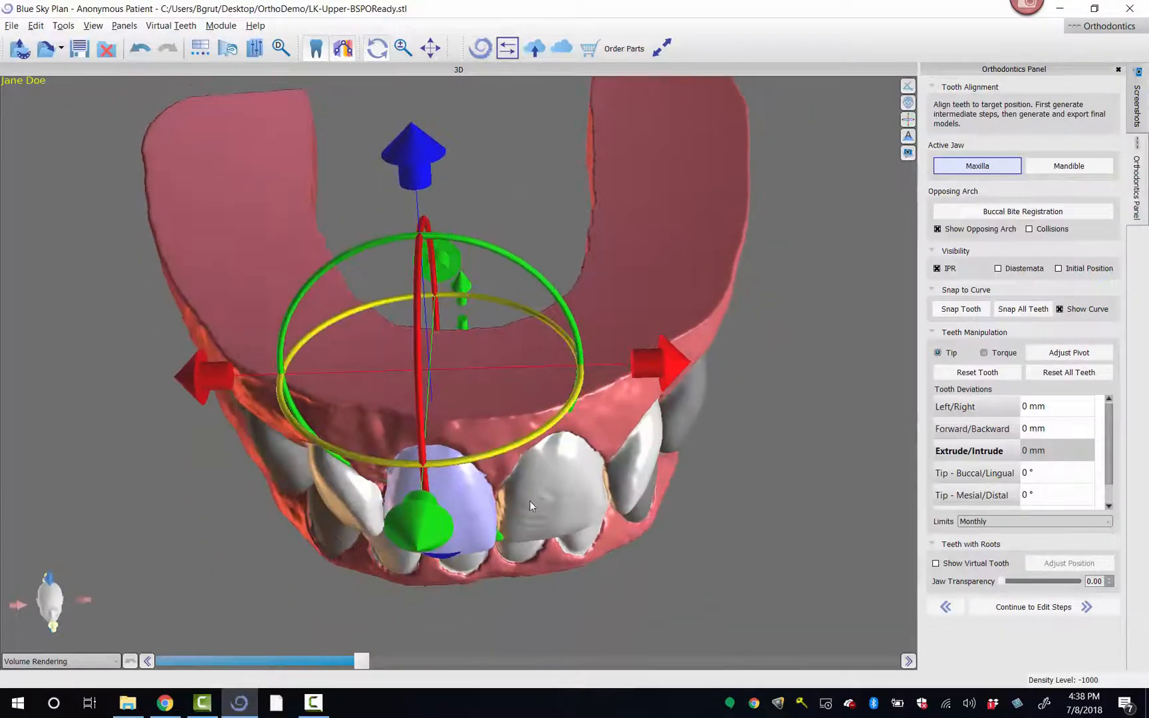
left_click_drag(513, 604, 500, 580)
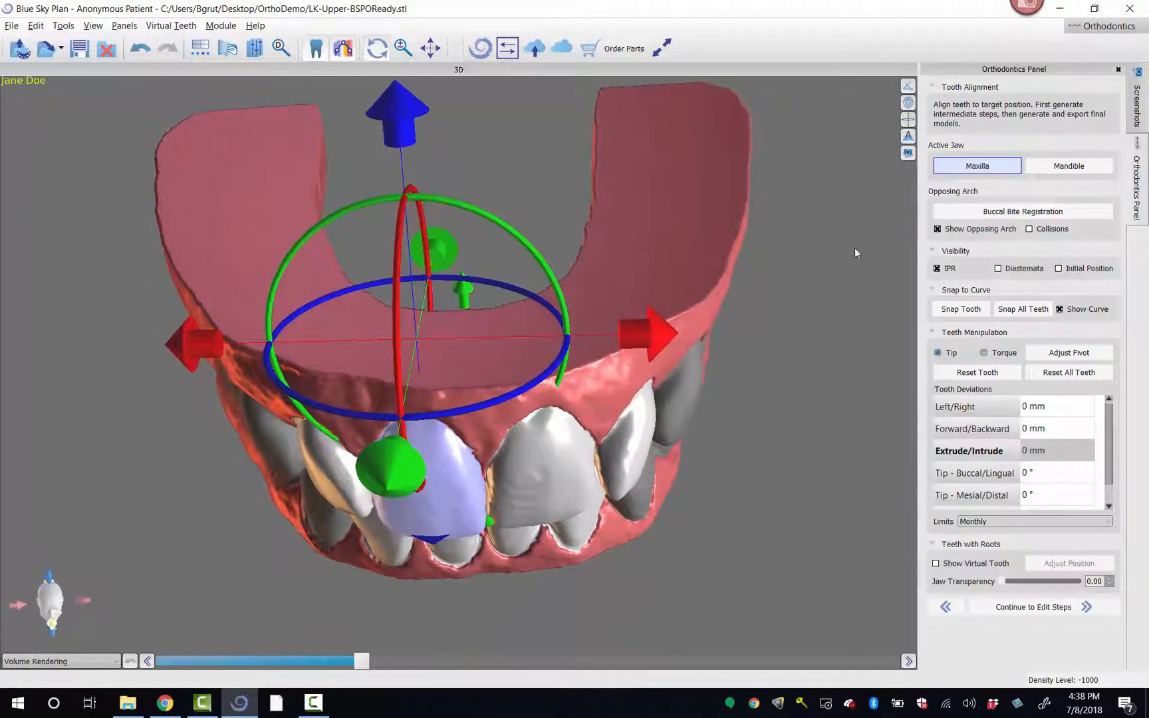
left_click_drag(854, 248, 850, 241)
left_click_drag(488, 149, 488, 137)
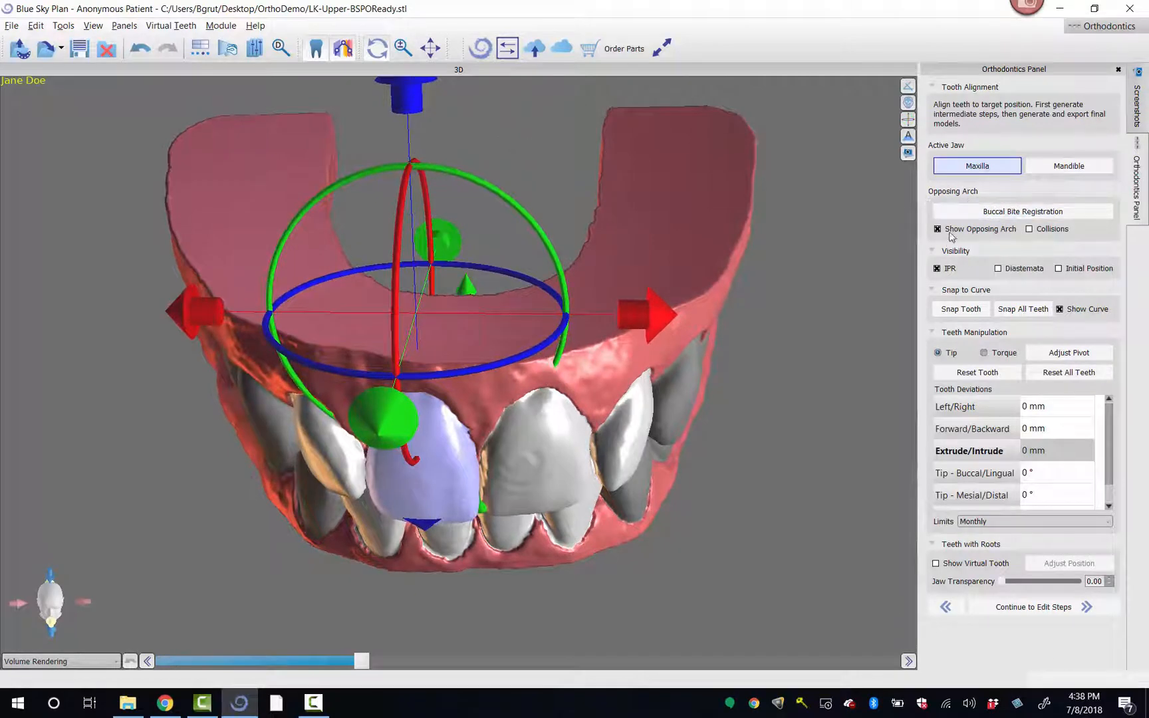
left_click_drag(533, 168, 535, 117)
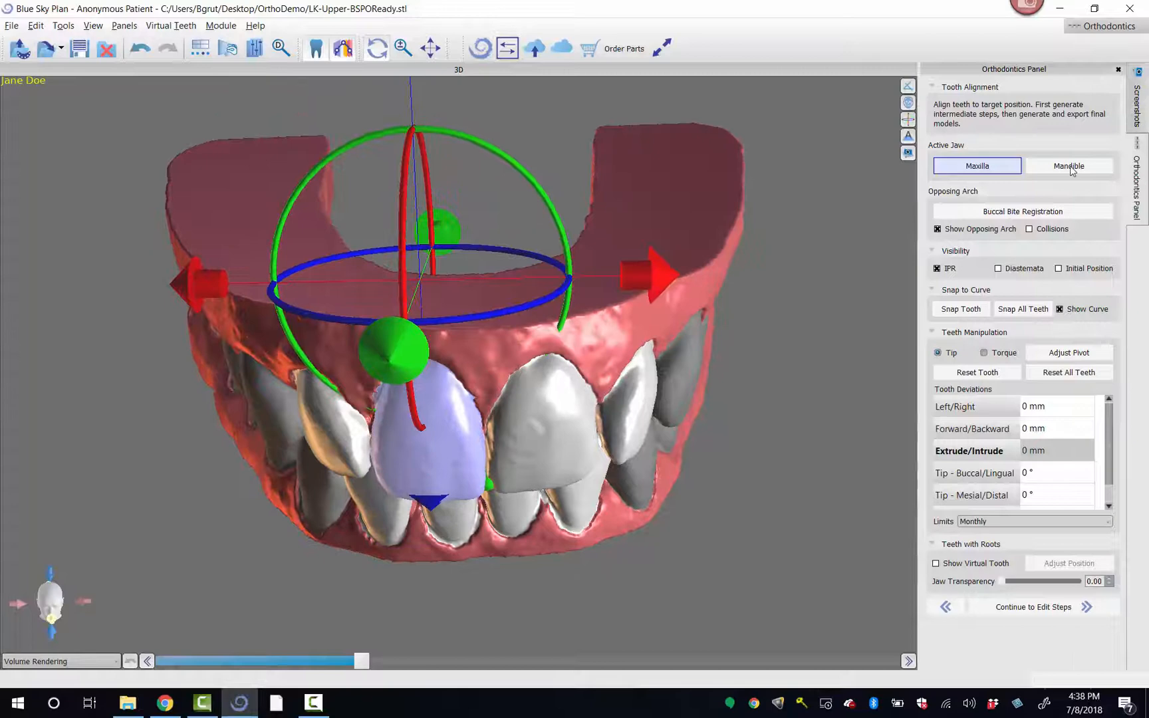
Switch the active jaw back to the mandible and hide the opposing arch, leaving the lower teeth seen from above.
left_click(968, 168)
left_click(968, 168)
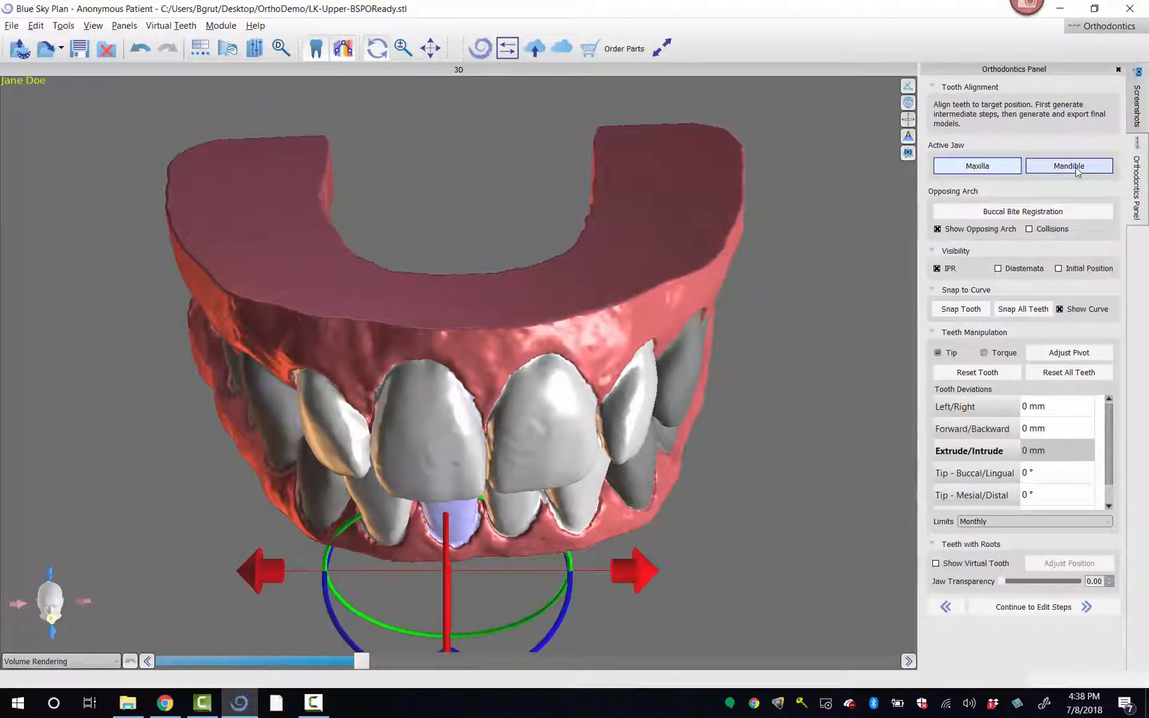
left_click(1077, 171)
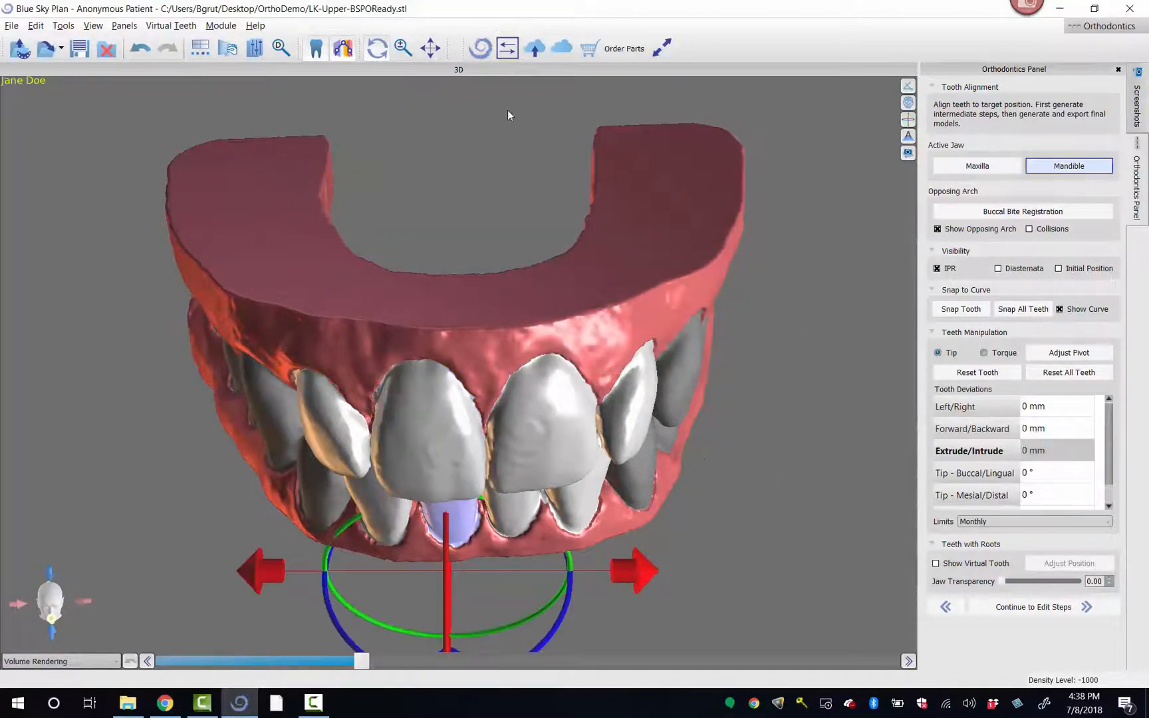
left_click_drag(507, 115, 488, 178)
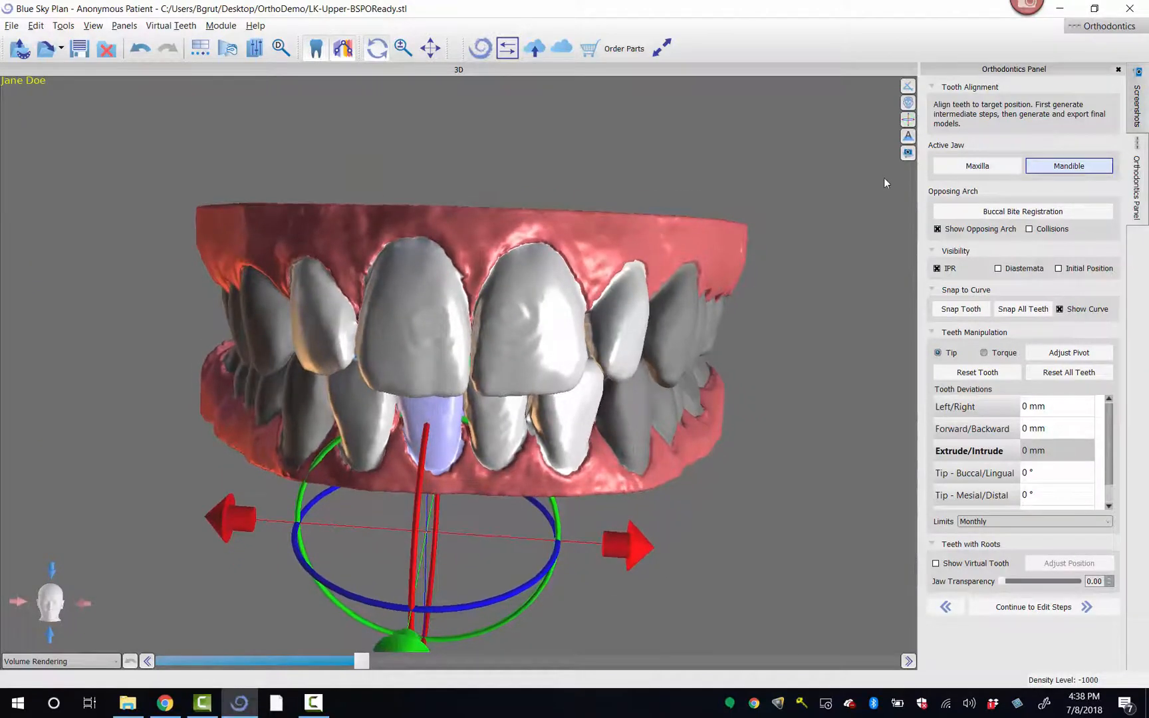
left_click(937, 229)
left_click_drag(602, 231, 466, 537)
middle_click_drag(467, 253, 502, 316)
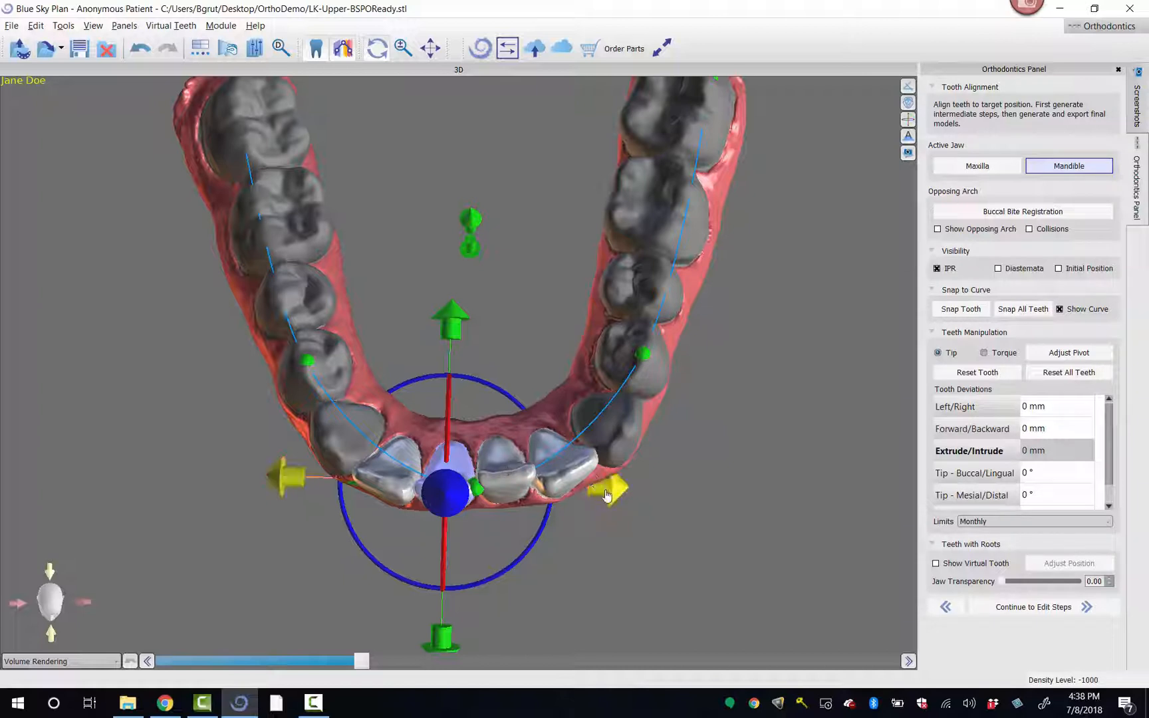
Shift the selected lower central incisor 0.9 mm along its left/right axis and toggle the IPR measurements off and on.
left_click_drag(607, 494, 615, 491)
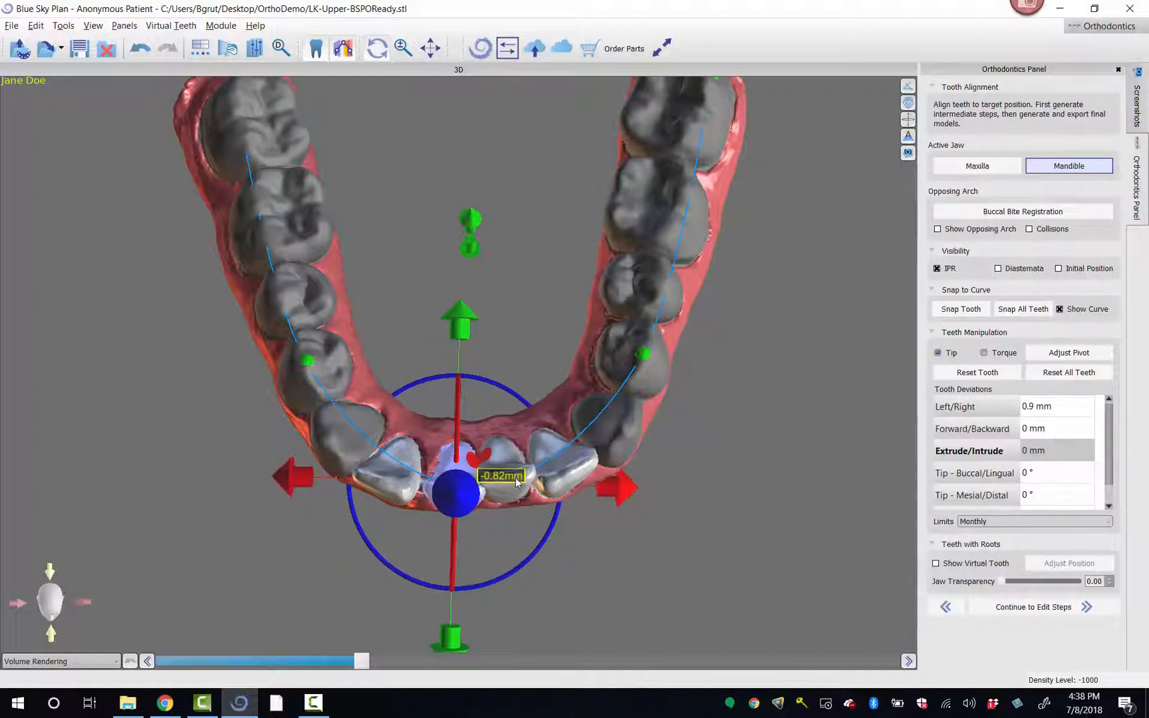
scroll(516, 478, "up", 3)
mouse_move(678, 529)
left_mouse_down()
mouse_move(661, 536)
mouse_move(684, 528)
left_mouse_up()
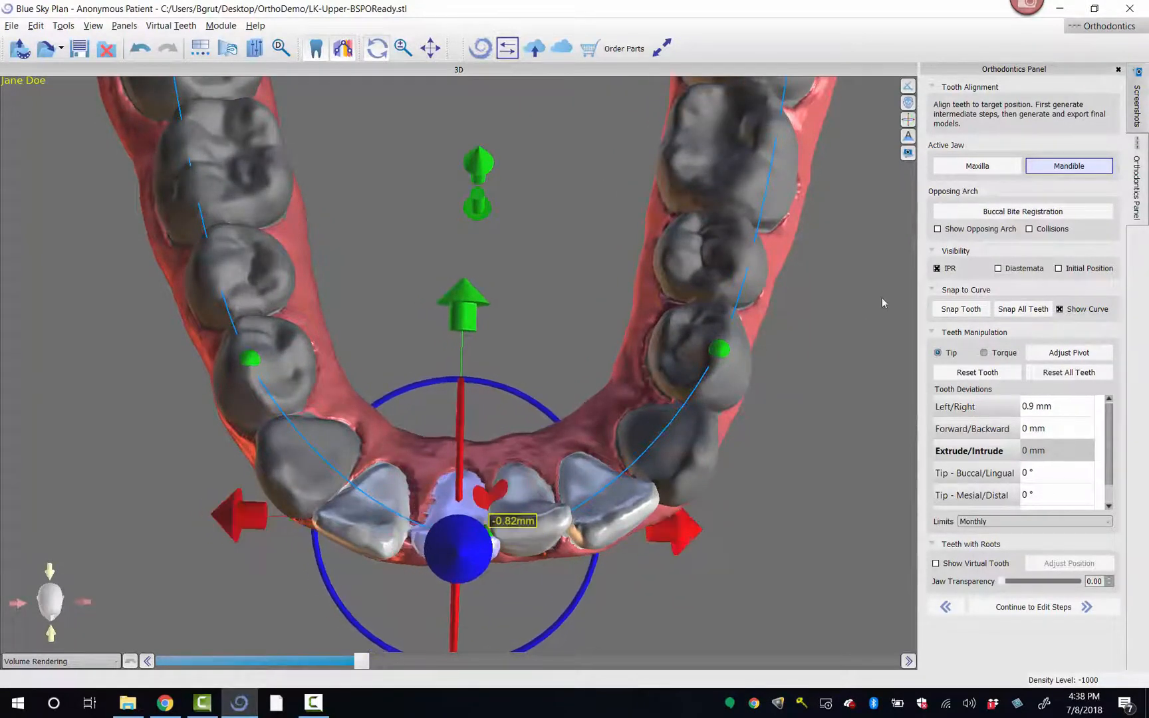
left_click(937, 269)
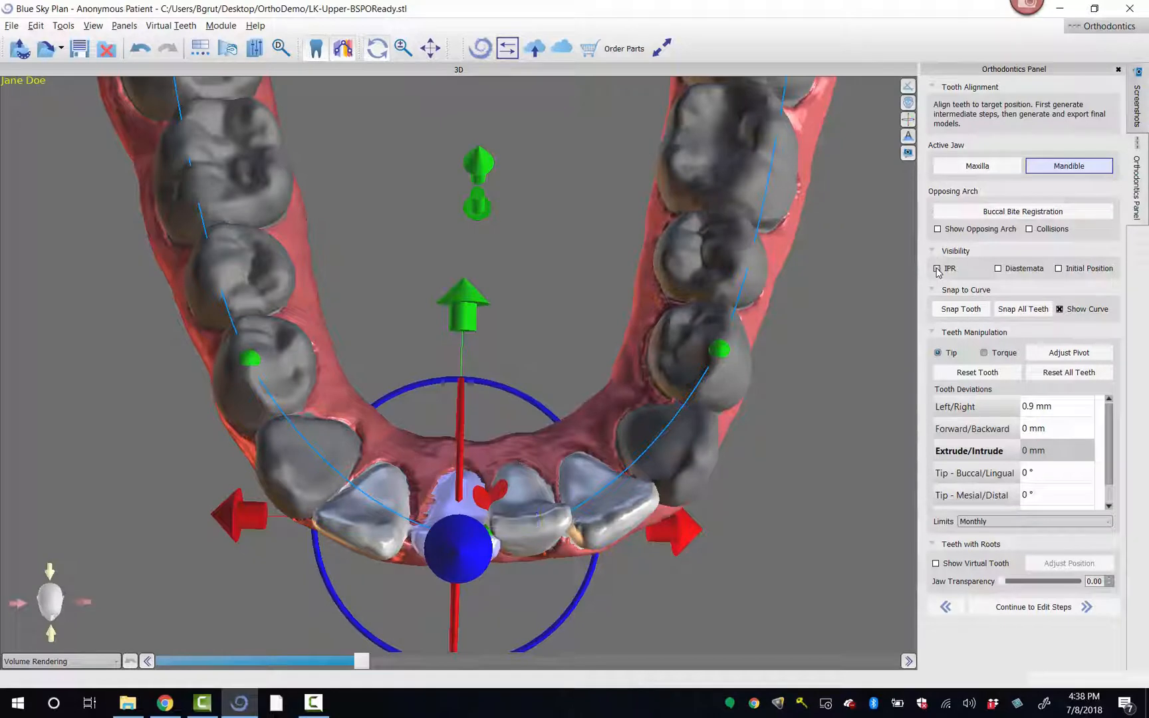
left_click(937, 269)
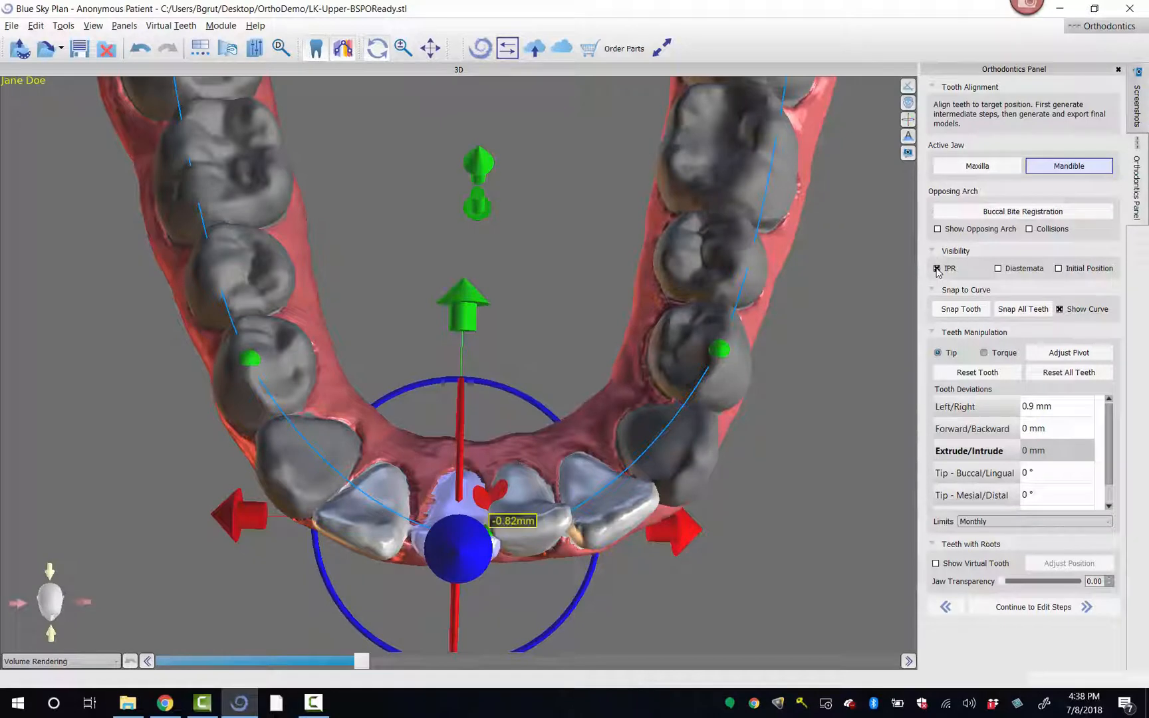
Show the diastemata measurements, examine the gaps between the lower teeth from several angles, and hide the measurements again.
left_click(998, 270)
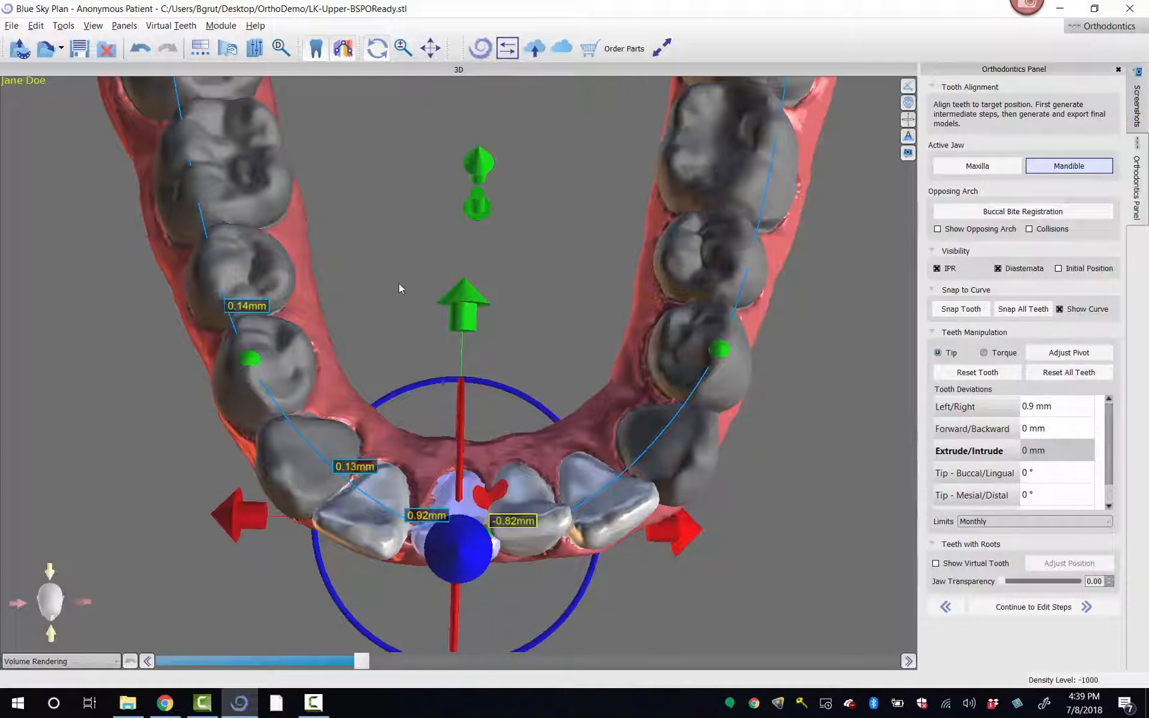
left_click_drag(398, 283, 394, 264)
left_click_drag(585, 286, 644, 247)
left_click_drag(364, 264, 479, 251)
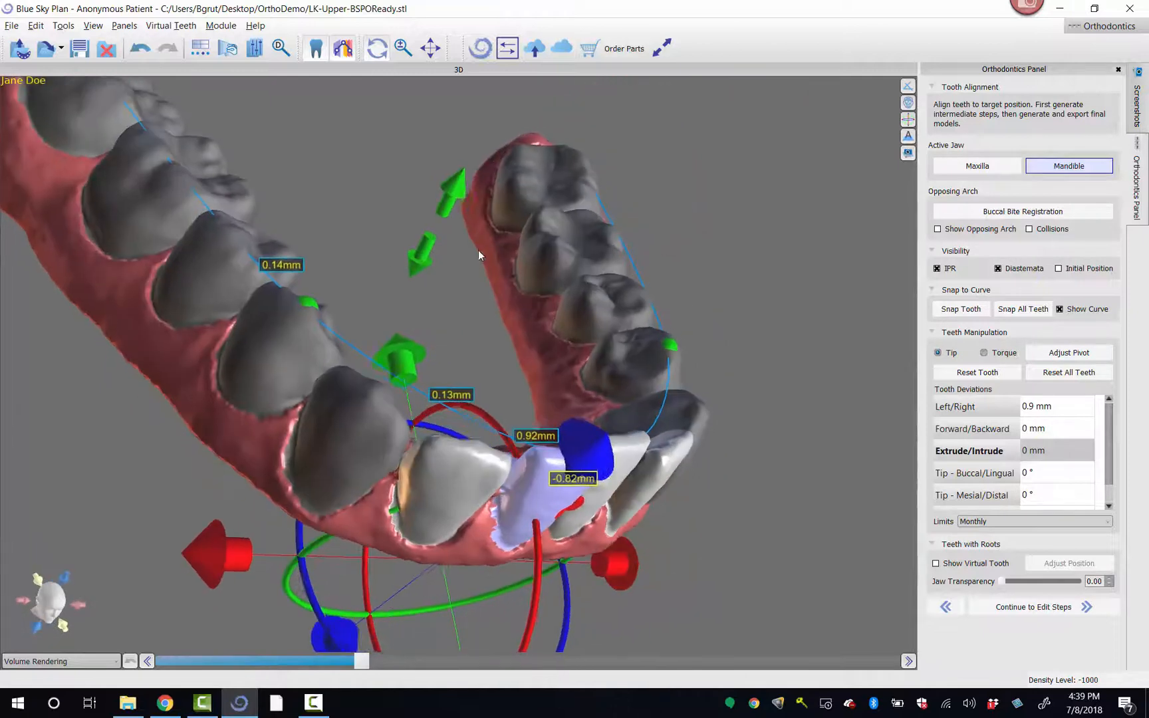
left_click_drag(324, 315, 266, 341)
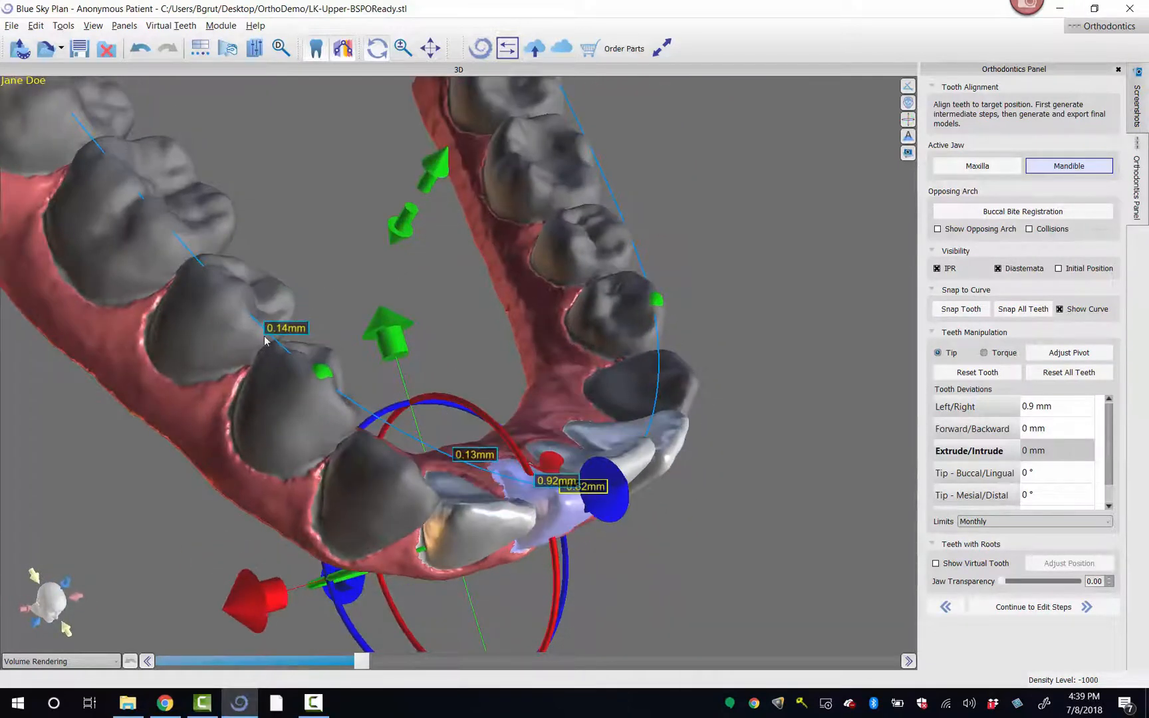
left_click_drag(515, 286, 587, 361)
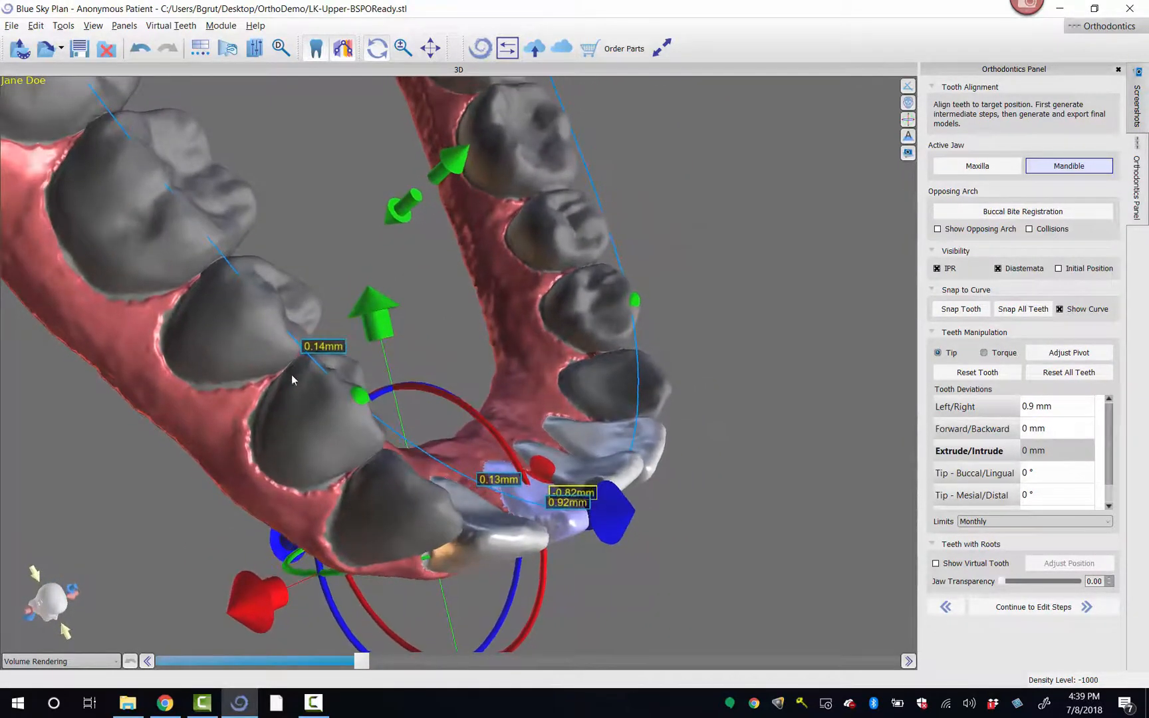
left_click_drag(291, 375, 296, 339)
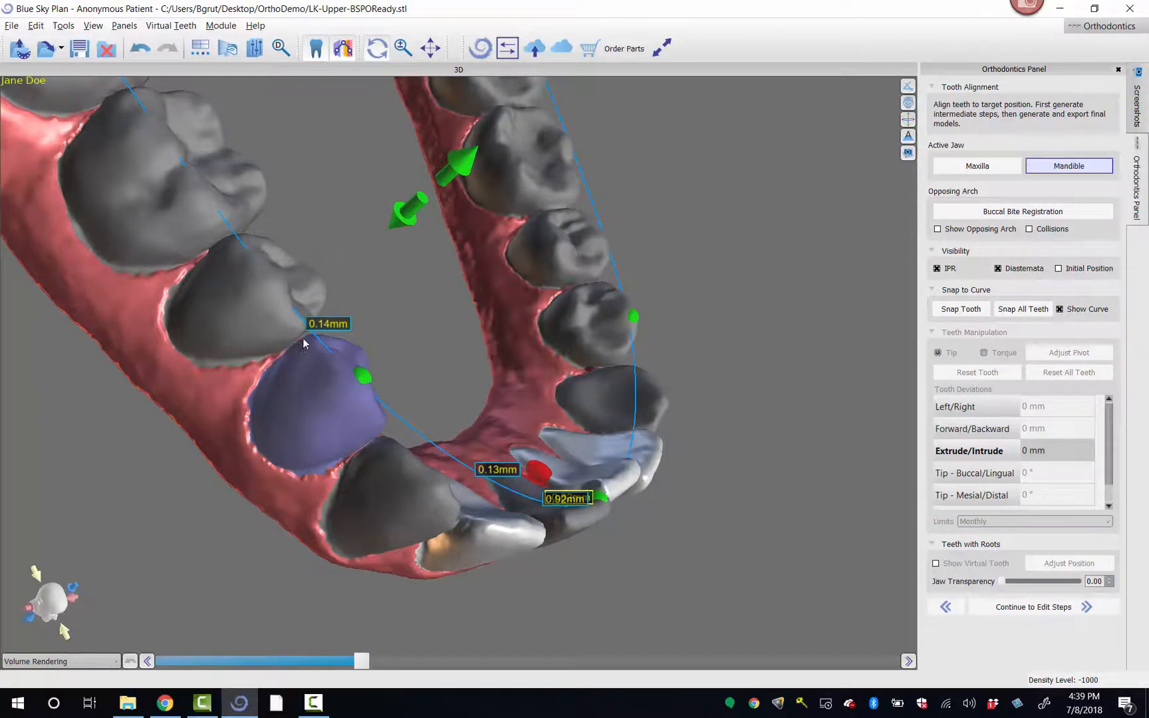
left_click_drag(342, 340, 391, 494)
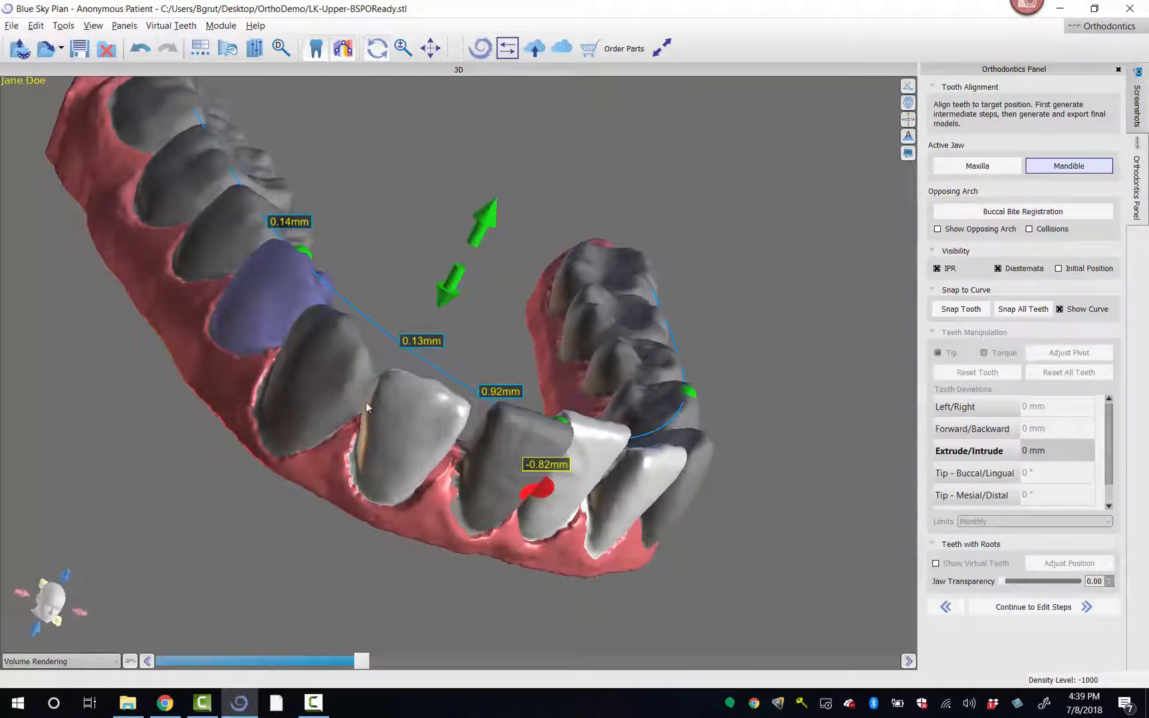
left_click_drag(411, 298, 375, 486)
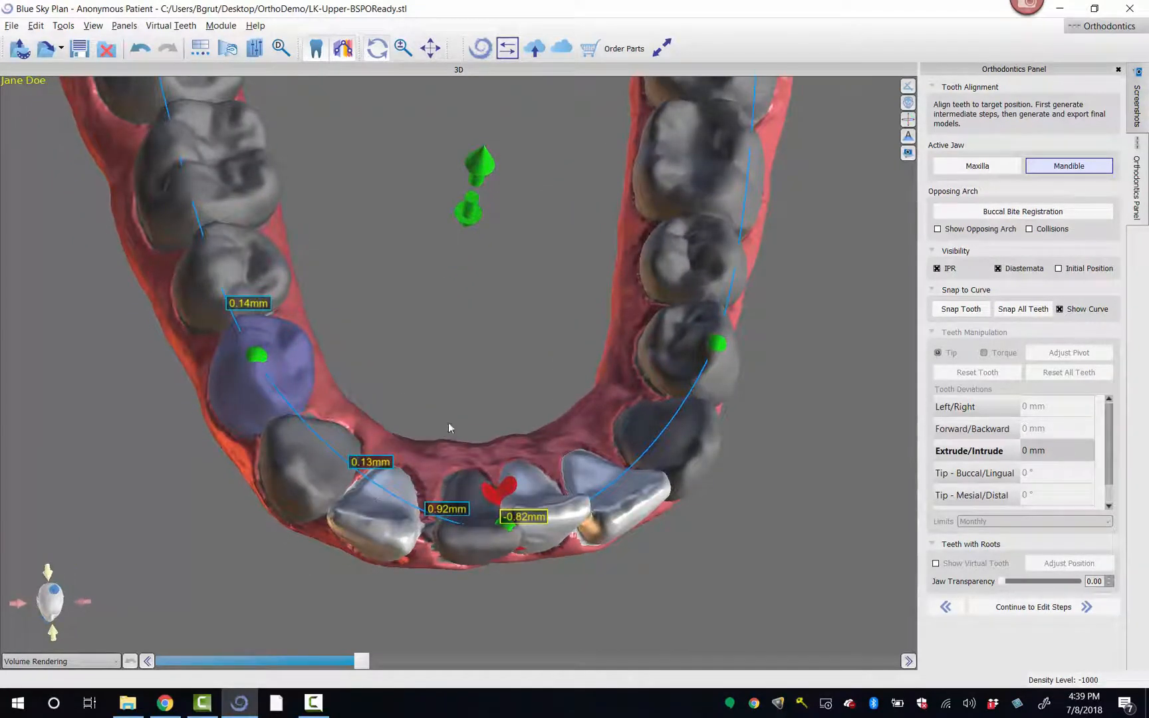
left_click(998, 268)
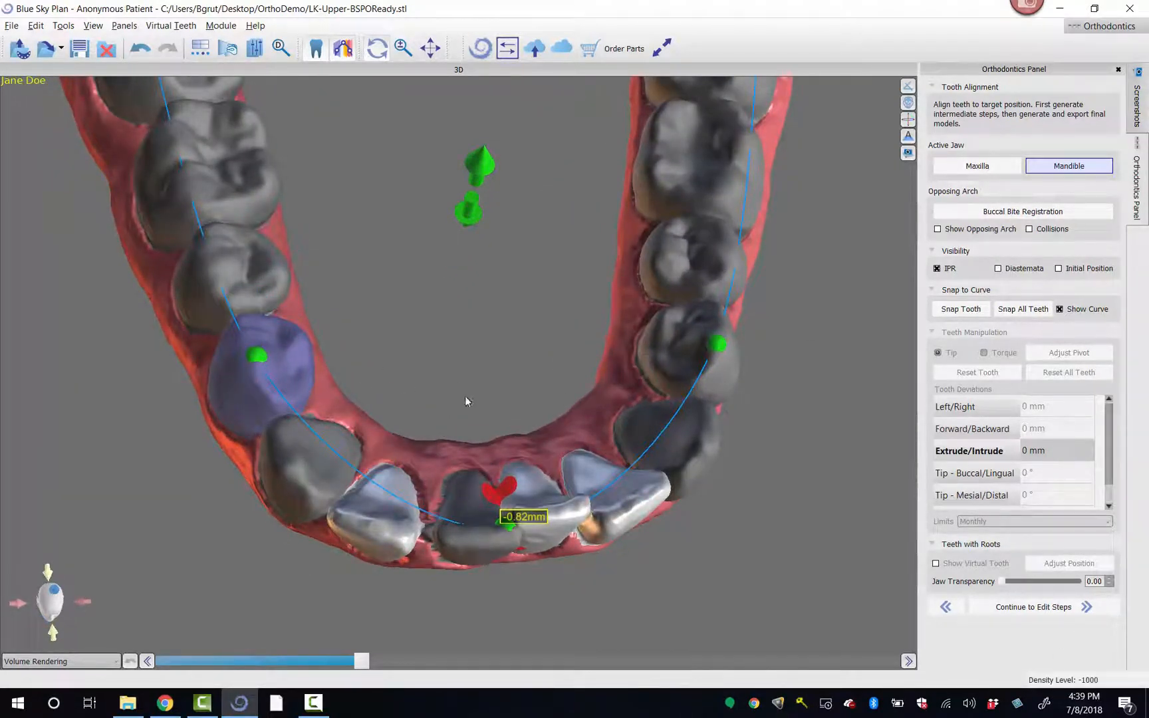
Reposition individual lower incisors, tipping one central incisor 10° buccal/lingual, and compare them with their initial position.
left_click_drag(466, 397, 479, 401)
left_click(535, 505)
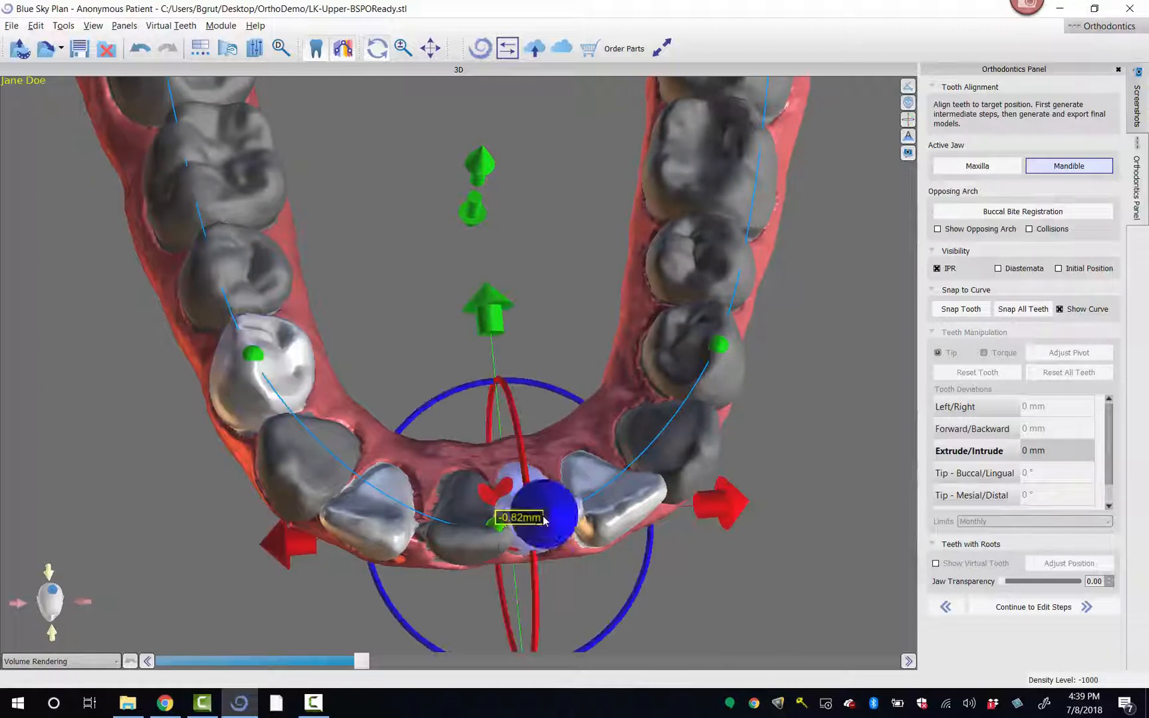
left_click(472, 524)
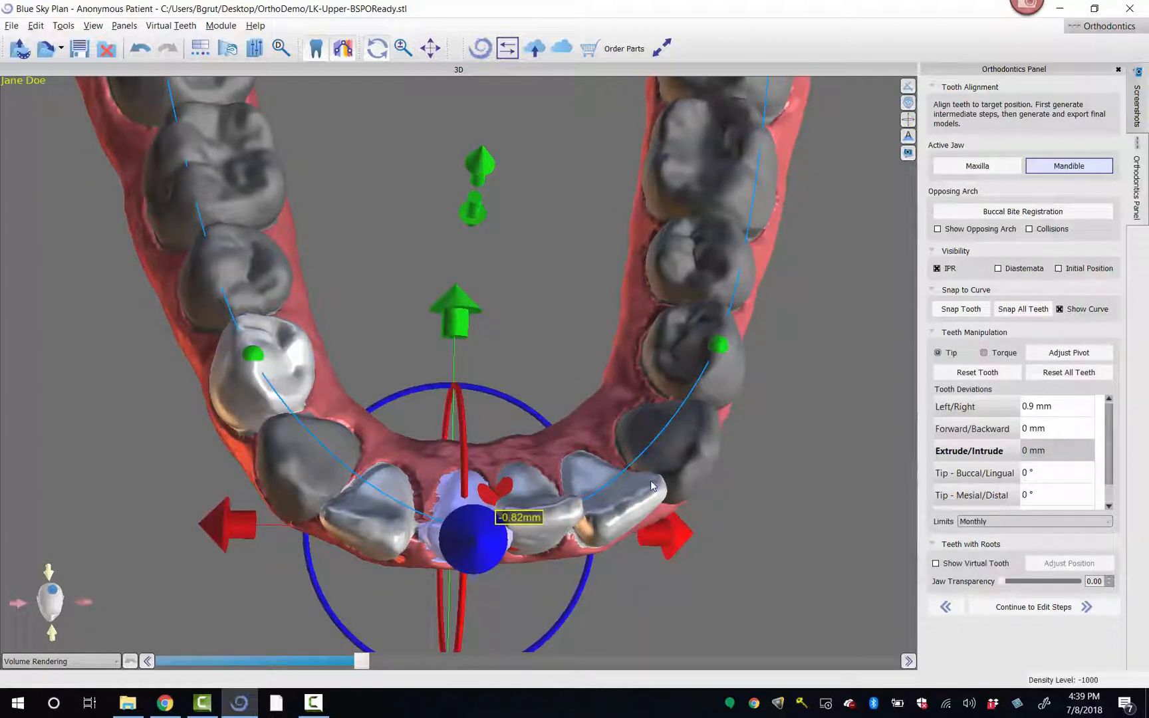
left_click(625, 495)
left_click_drag(501, 417, 534, 455)
left_click(1058, 269)
left_click_drag(607, 339, 538, 323)
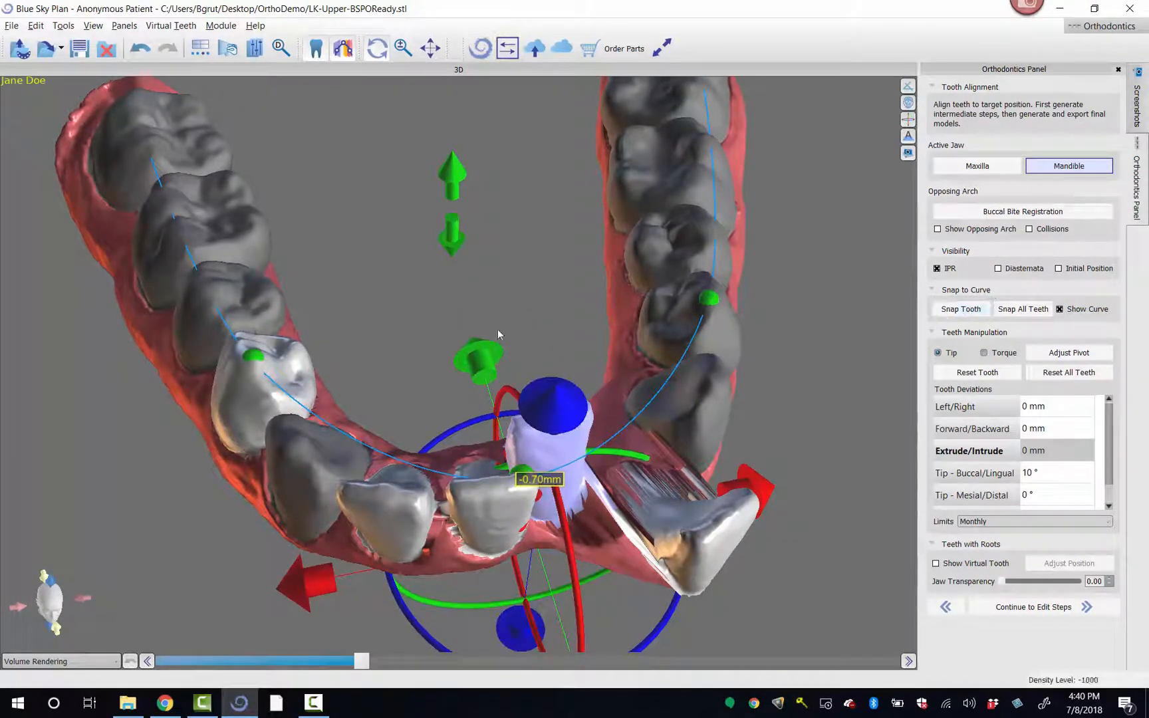
Move the alignment curve's control points from the first premolars on both sides forward to the canines.
left_click_drag(585, 251, 351, 267)
left_click_drag(215, 397, 540, 138)
left_click_drag(540, 197, 780, 179)
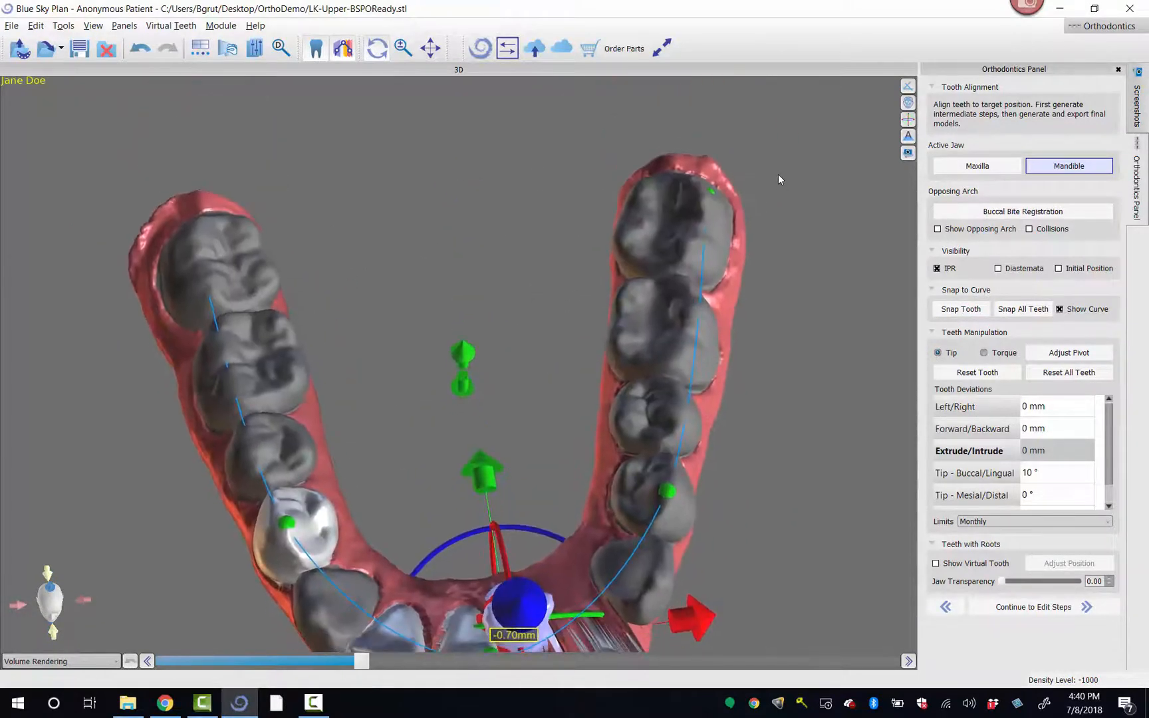
left_click_drag(712, 192, 428, 175)
left_click_drag(743, 305, 757, 211)
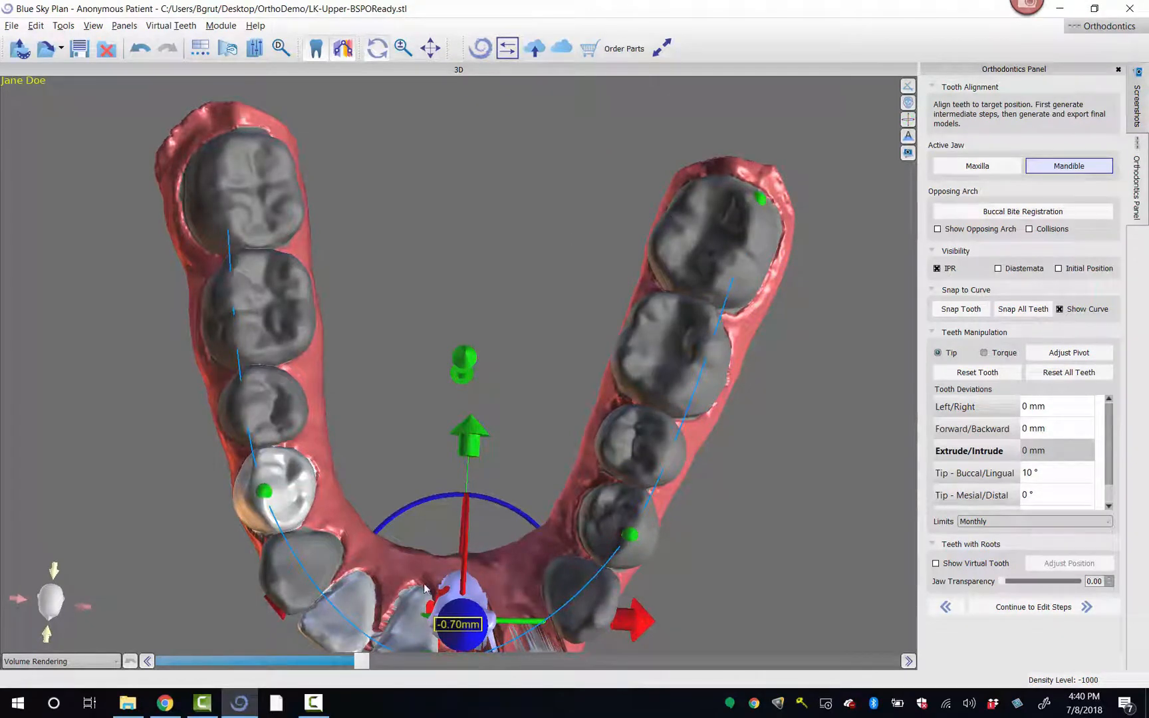
left_click_drag(401, 313, 410, 339)
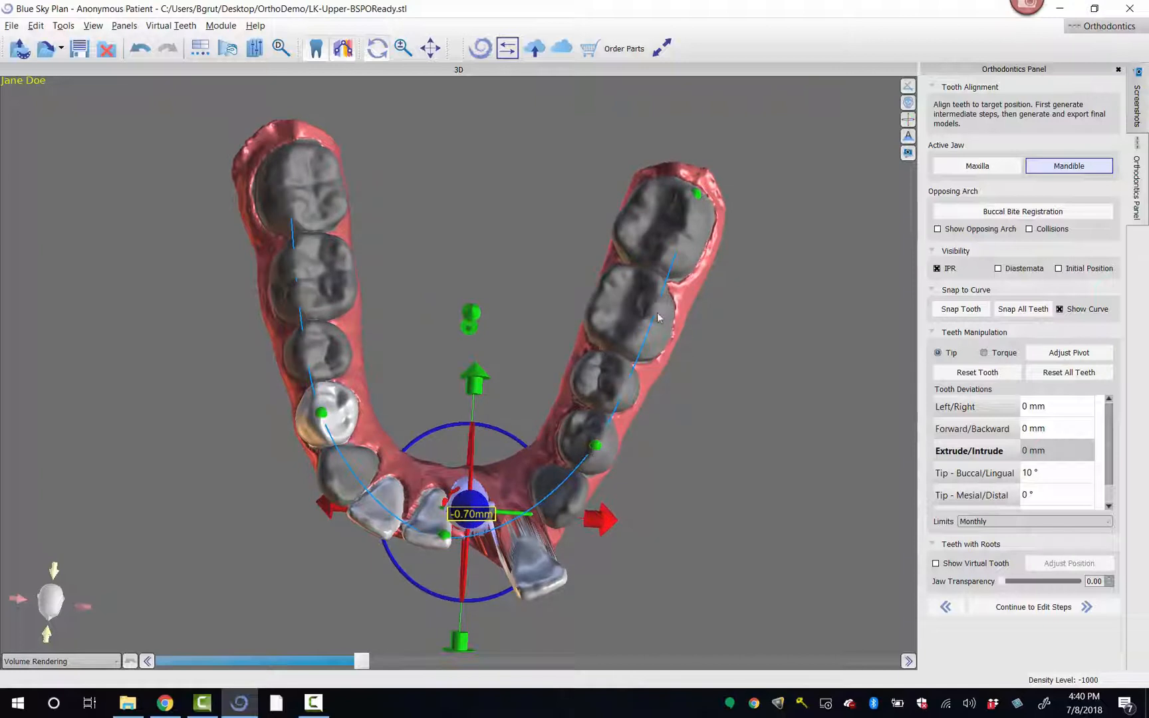
left_click_drag(596, 452, 567, 516)
left_click_drag(323, 427, 330, 489)
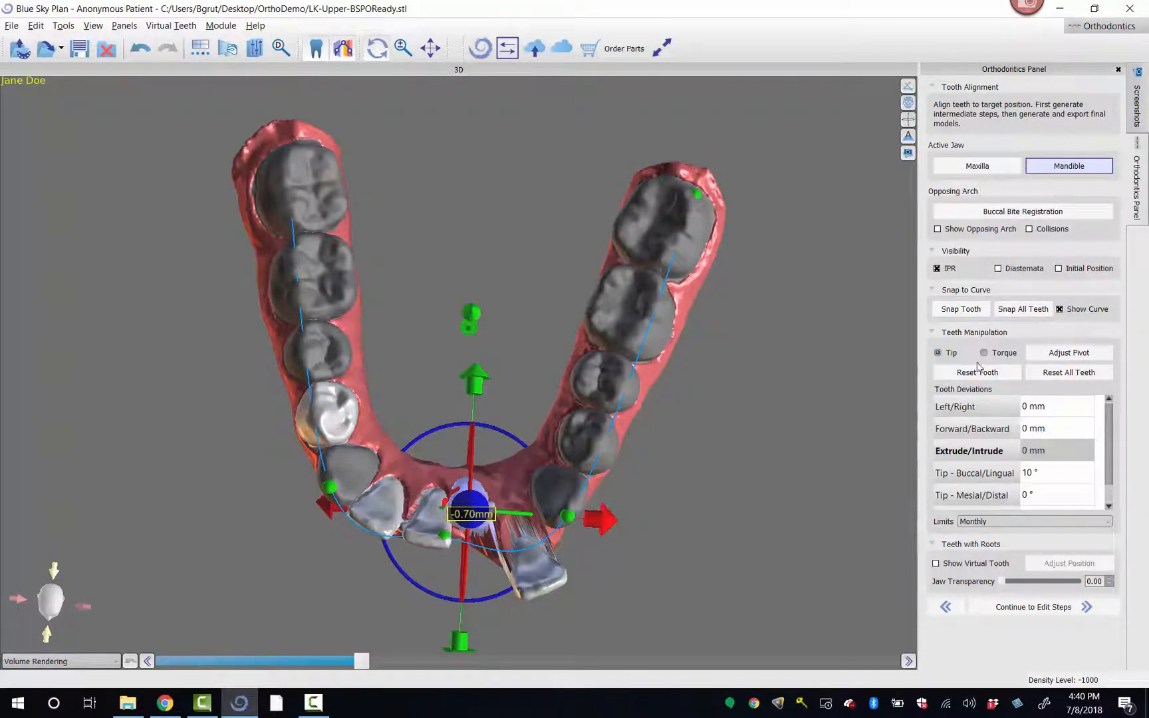
Reset all lower teeth to their original positions and readjust the alignment curve's control points at both canines.
left_click(1064, 374)
left_click_drag(384, 336, 509, 491)
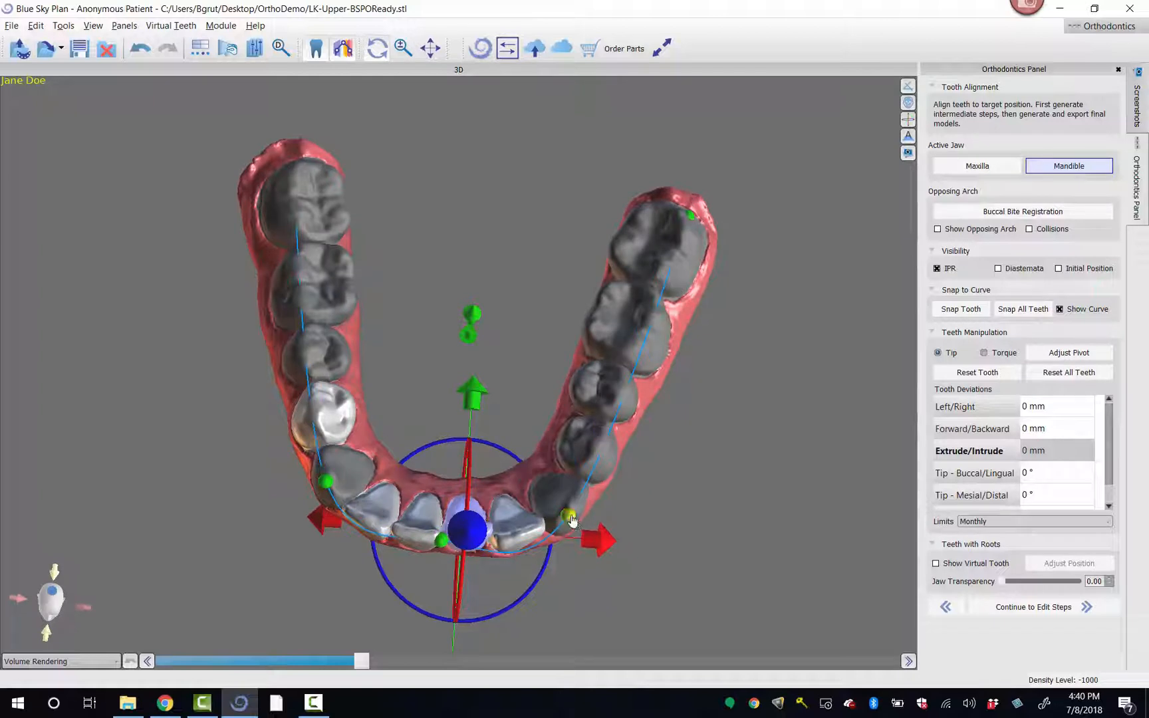
left_click_drag(572, 520, 582, 490)
left_click_drag(327, 485, 323, 466)
left_click_drag(416, 417, 416, 455)
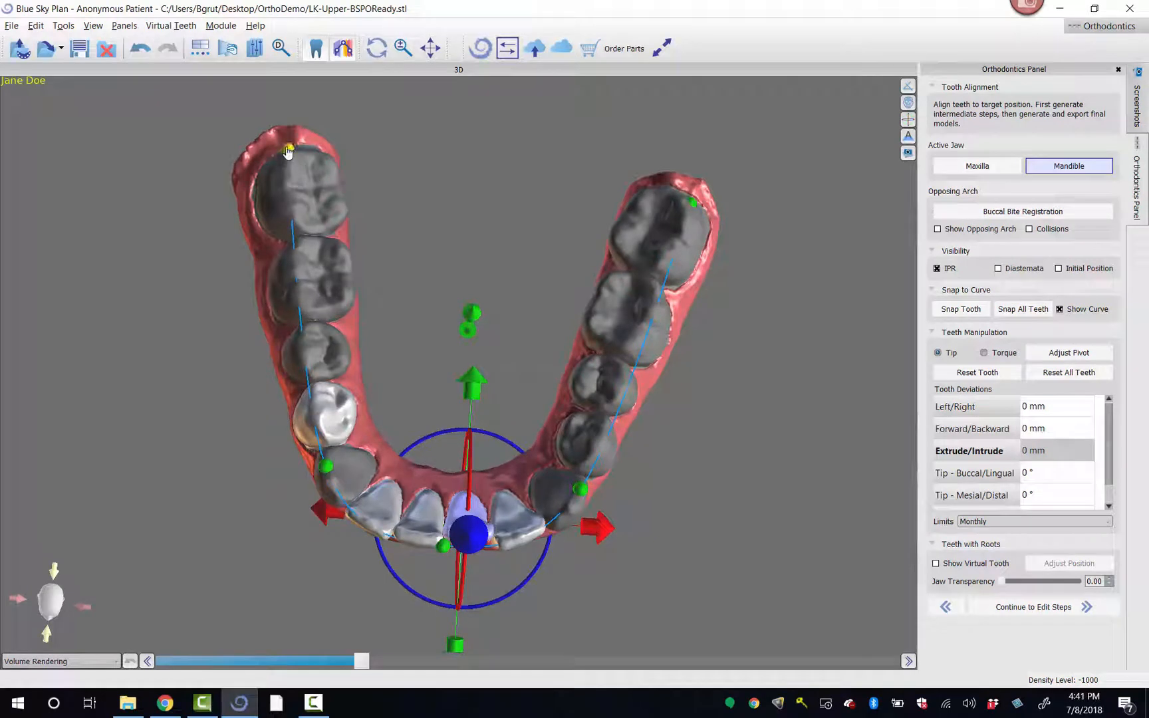
left_click_drag(521, 165, 486, 163)
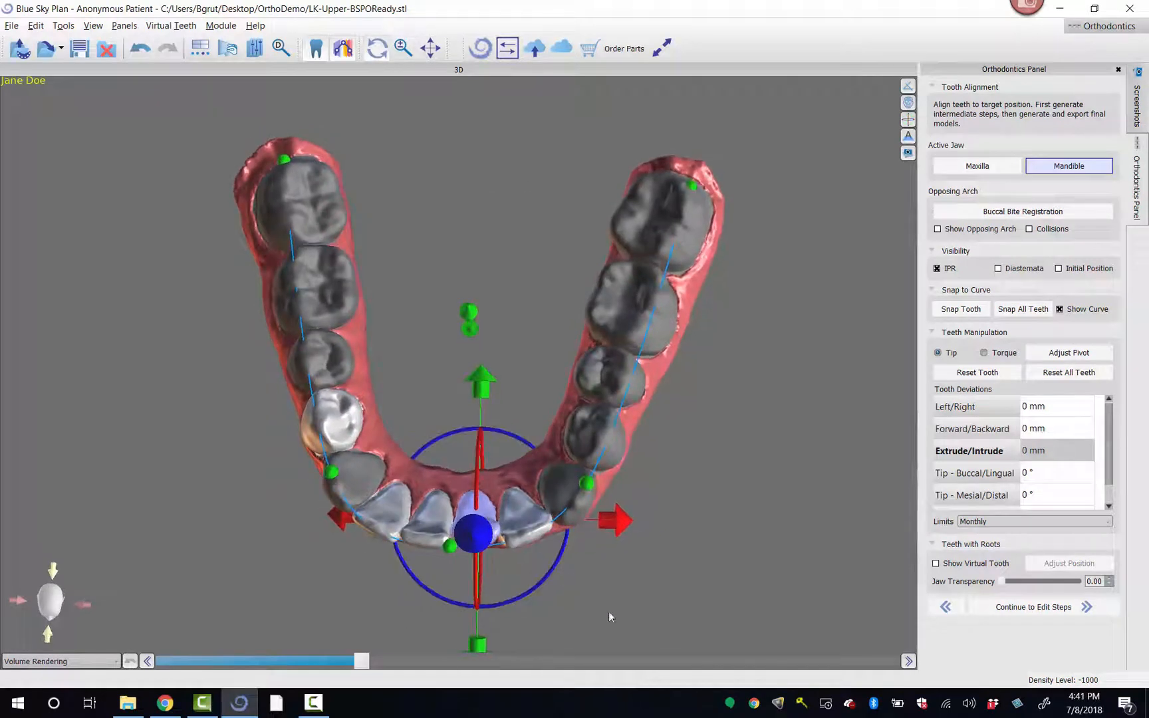
Select a second premolar and a central incisor in turn, and snap all lower teeth to the alignment curve.
left_click_drag(610, 617, 617, 580)
left_click_drag(478, 298, 377, 632)
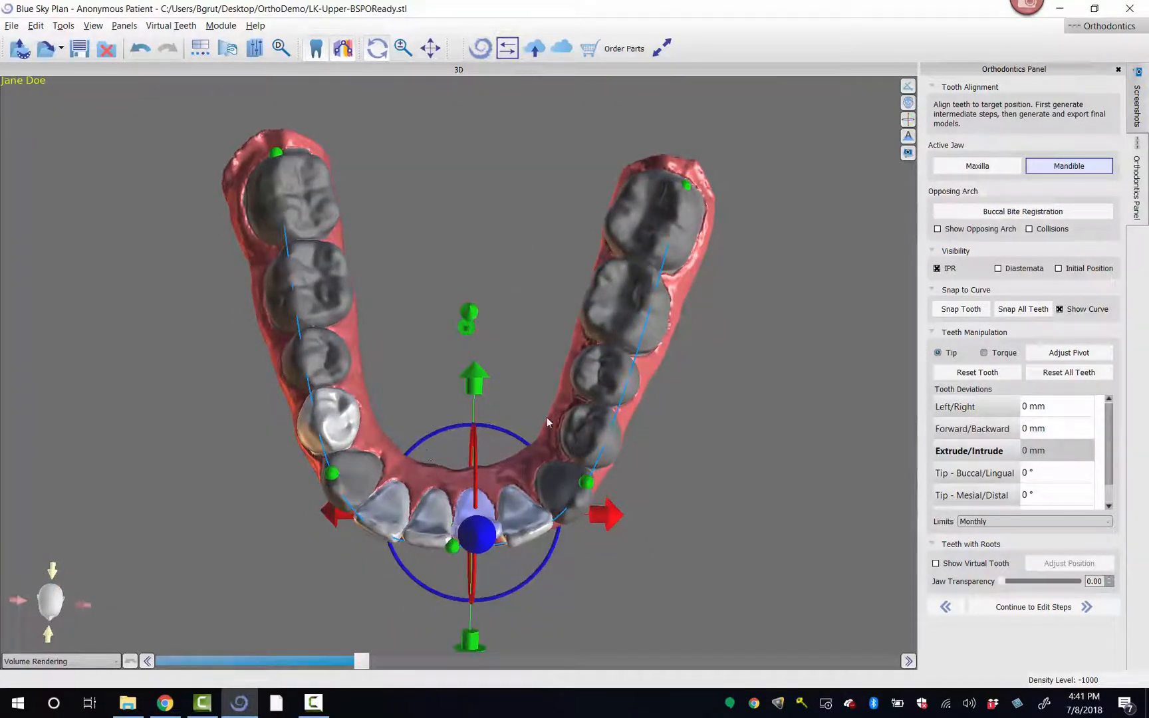
left_click(615, 379)
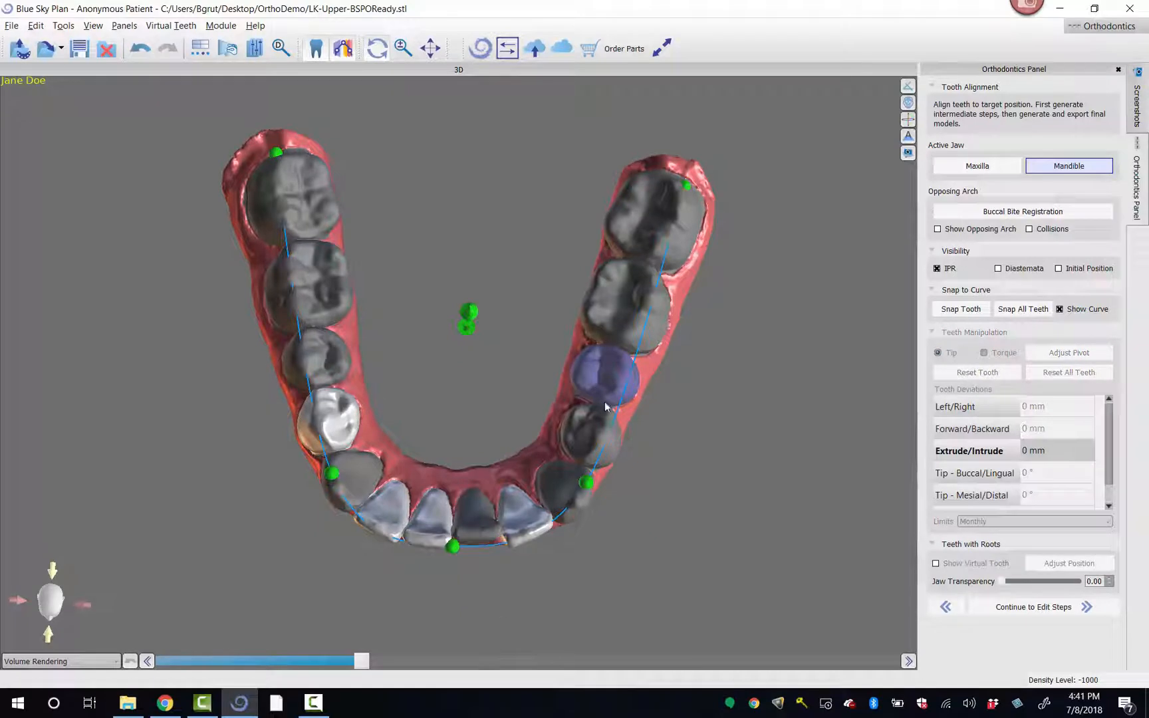
left_click(470, 536)
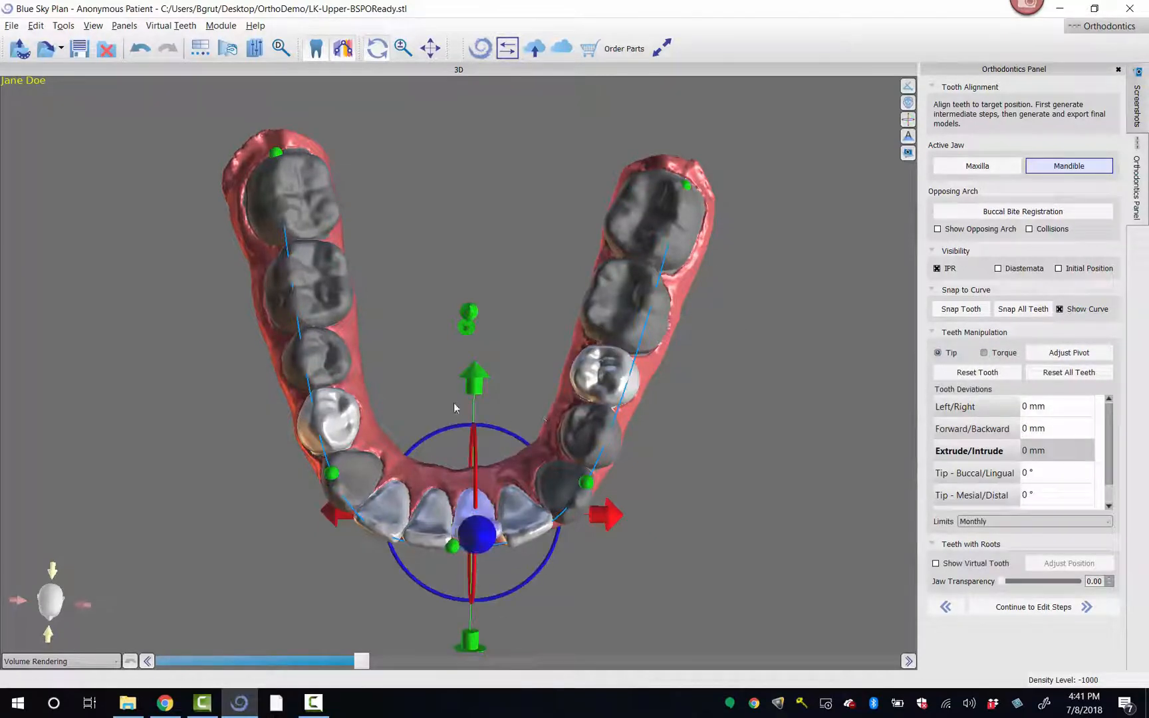
left_click(579, 386)
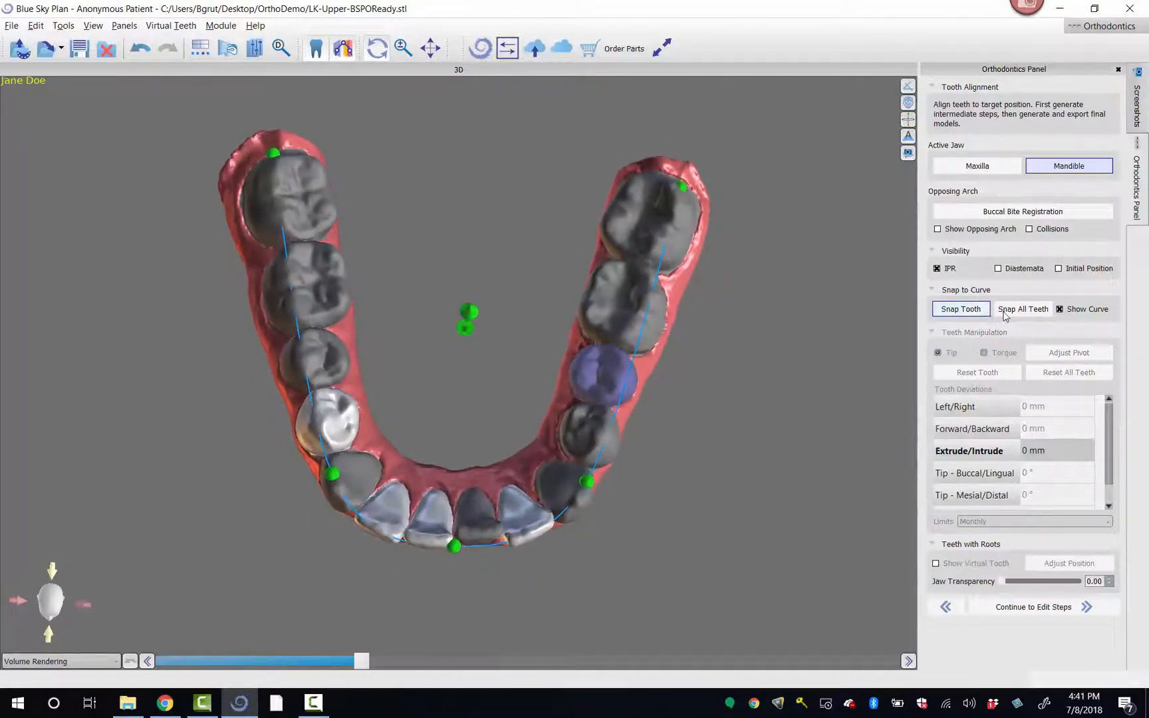
left_click(1023, 313)
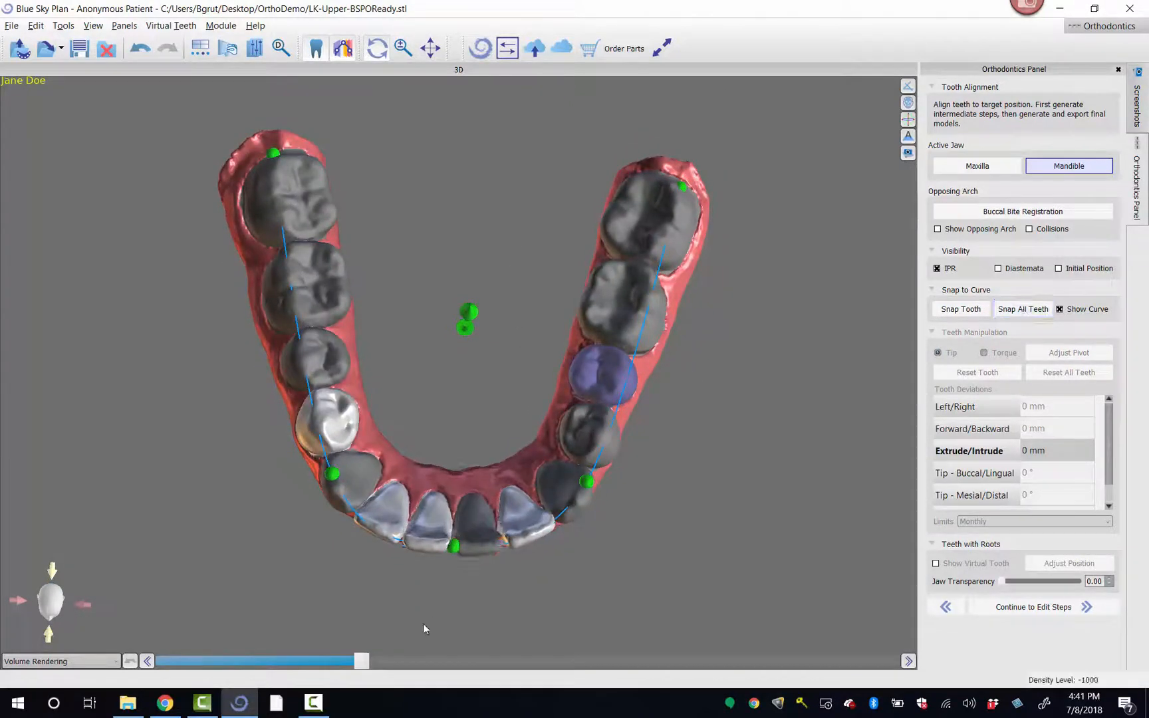
Raise the alignment curve slightly above the incisal edges and snap all lower teeth to it.
left_click_drag(485, 608, 438, 179)
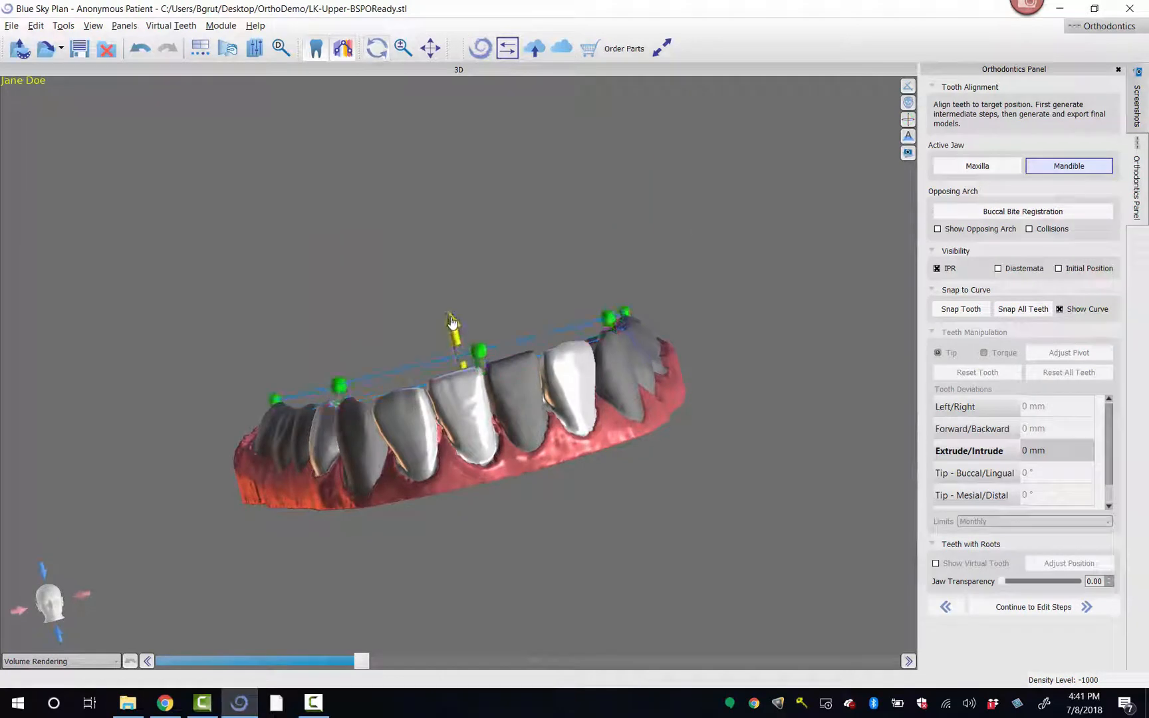
left_click_drag(453, 313, 533, 265)
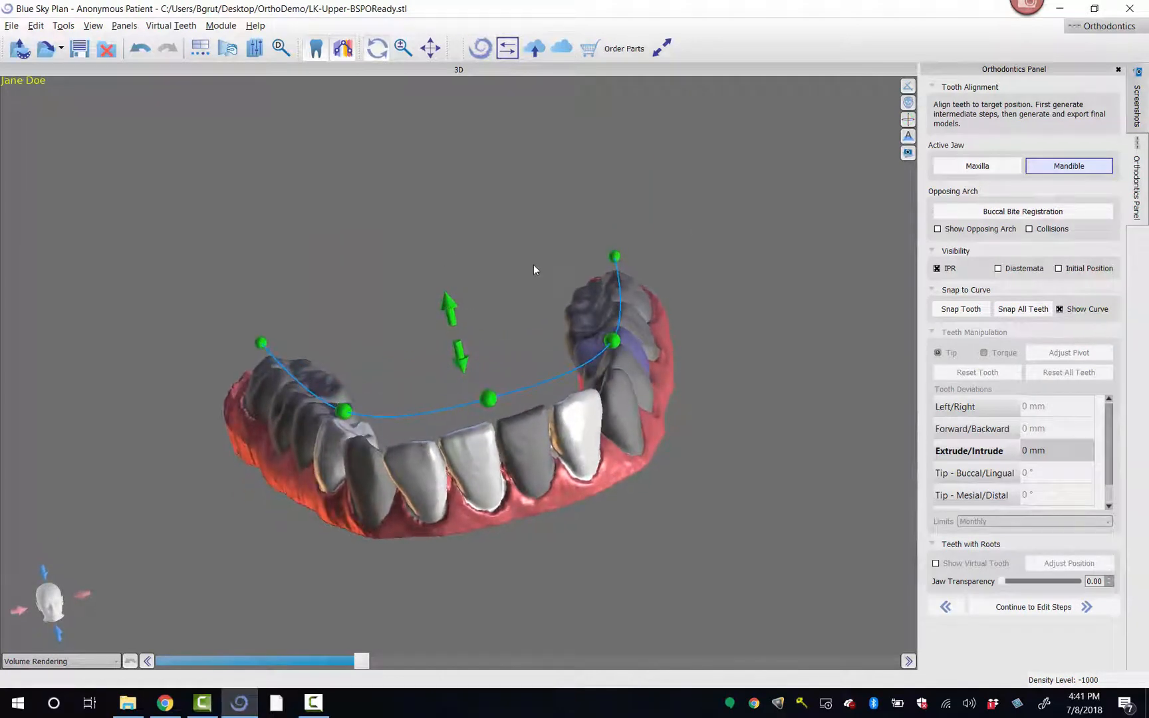
left_click(1024, 310)
Select a lower central incisor, raise the alignment curve well above the teeth, and snap all teeth to it.
left_click_drag(439, 264, 484, 428)
left_click_drag(549, 589, 548, 572)
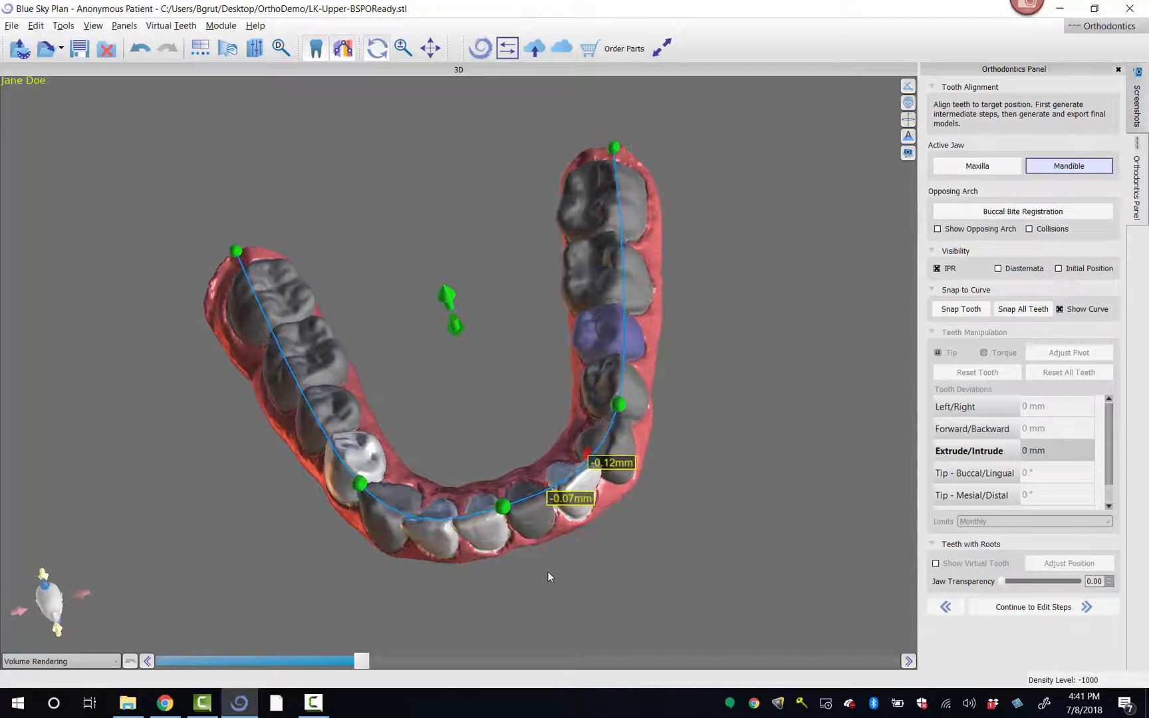
left_click(541, 521)
left_click_drag(492, 637, 497, 463)
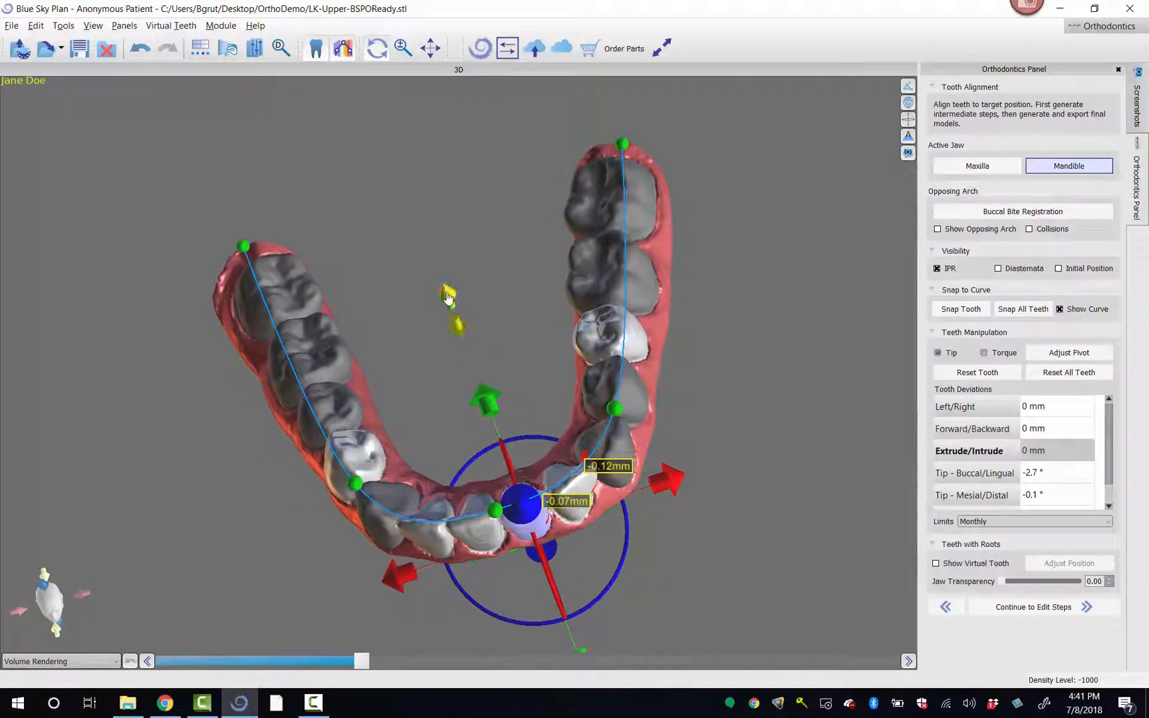
left_click_drag(452, 300, 439, 241)
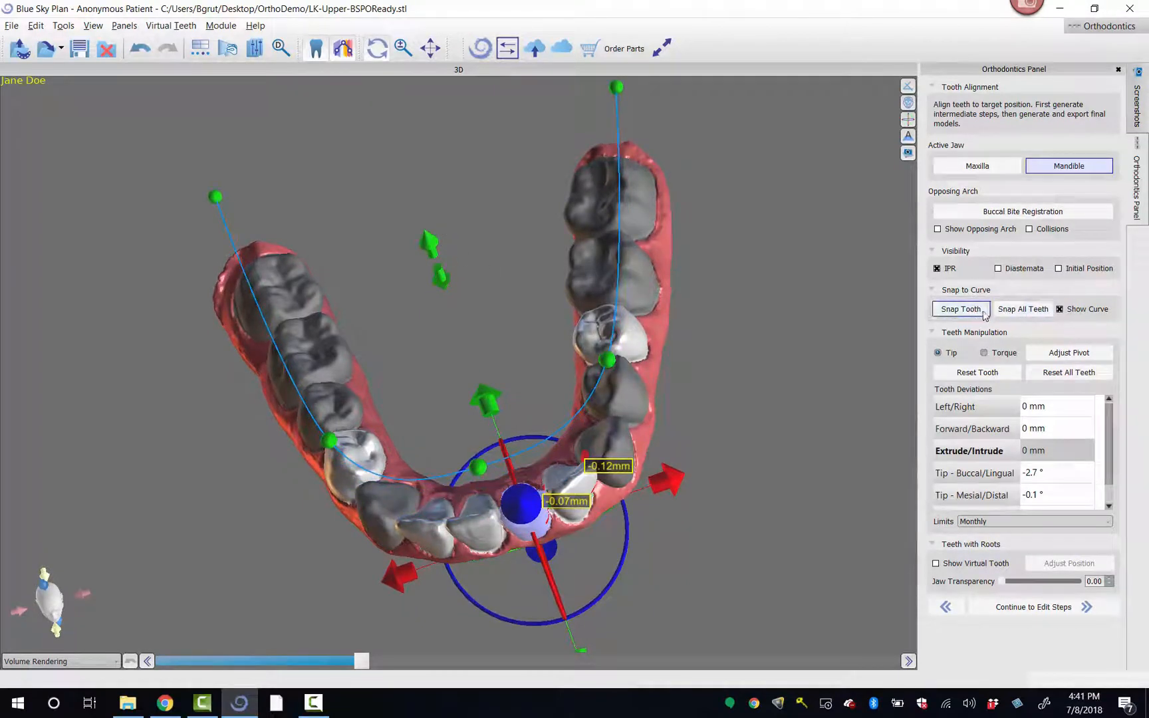
left_click(1034, 311)
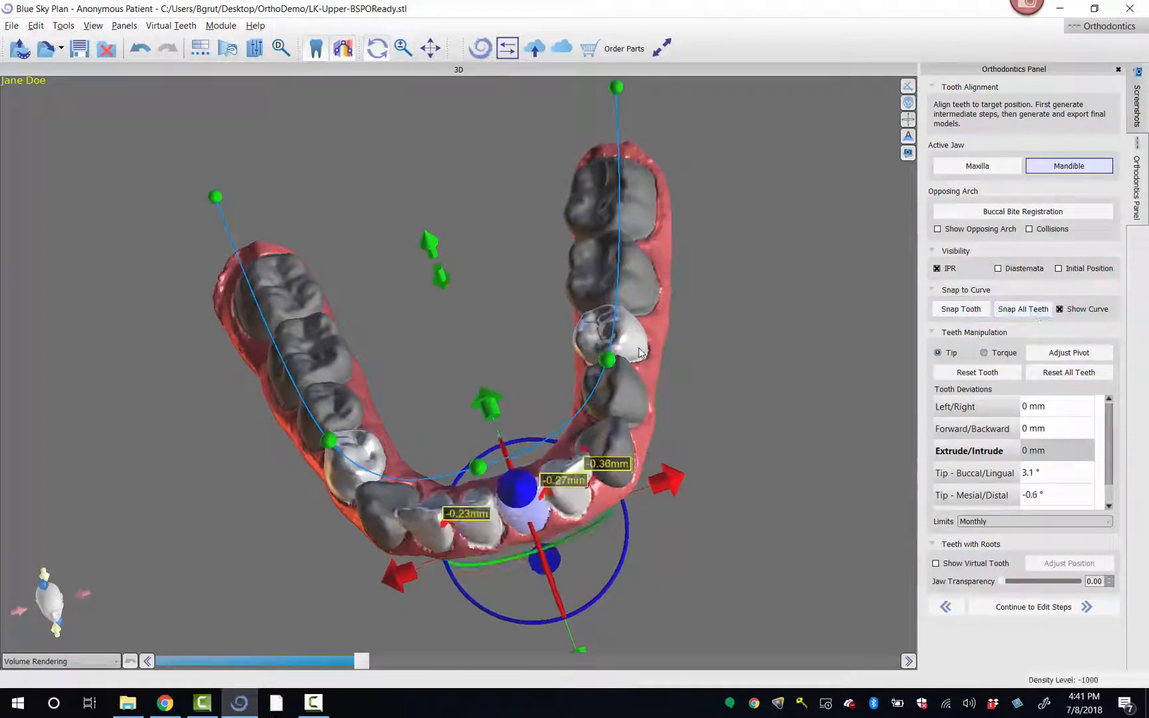
Lower the alignment curve from a side view to below the incisal edges and snap all teeth to it.
left_click_drag(543, 282, 494, 487)
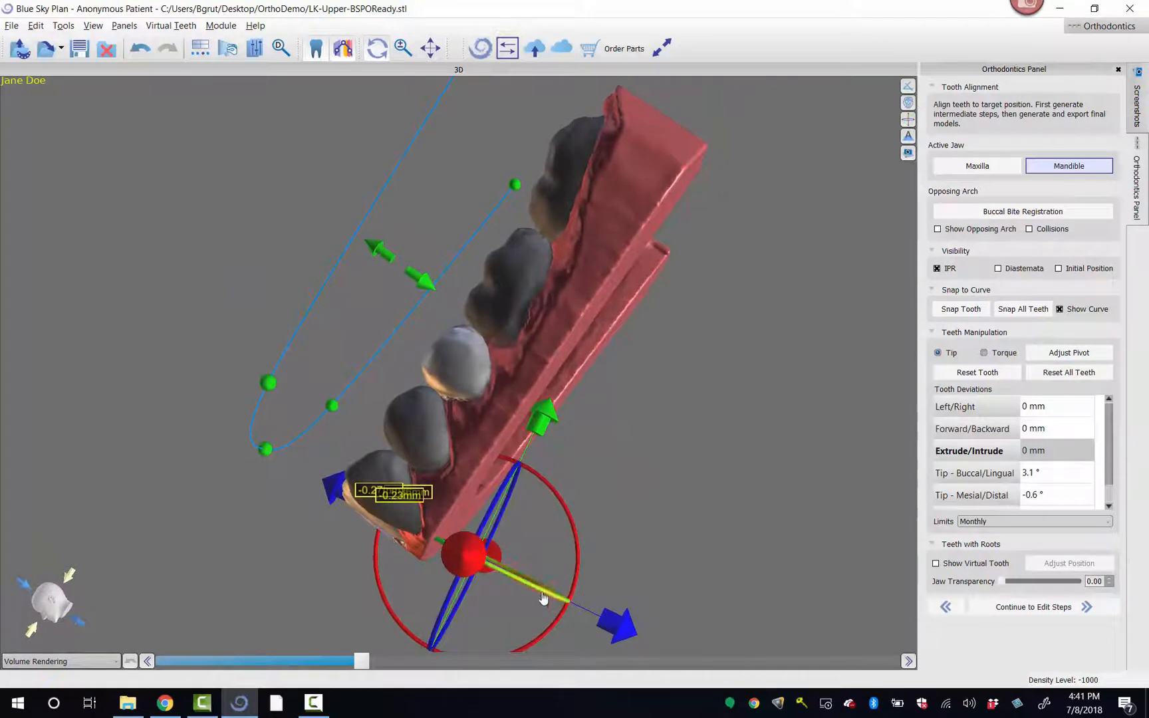
left_click_drag(281, 519, 292, 522)
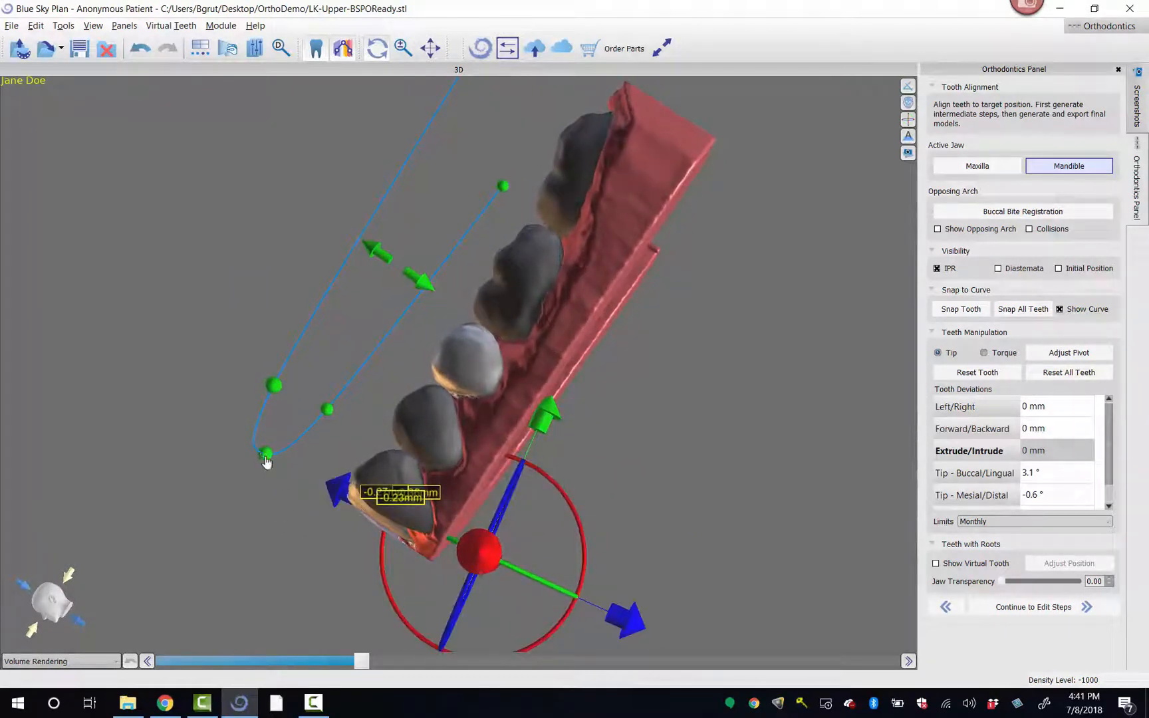
left_click_drag(431, 289, 535, 374)
left_click(1023, 309)
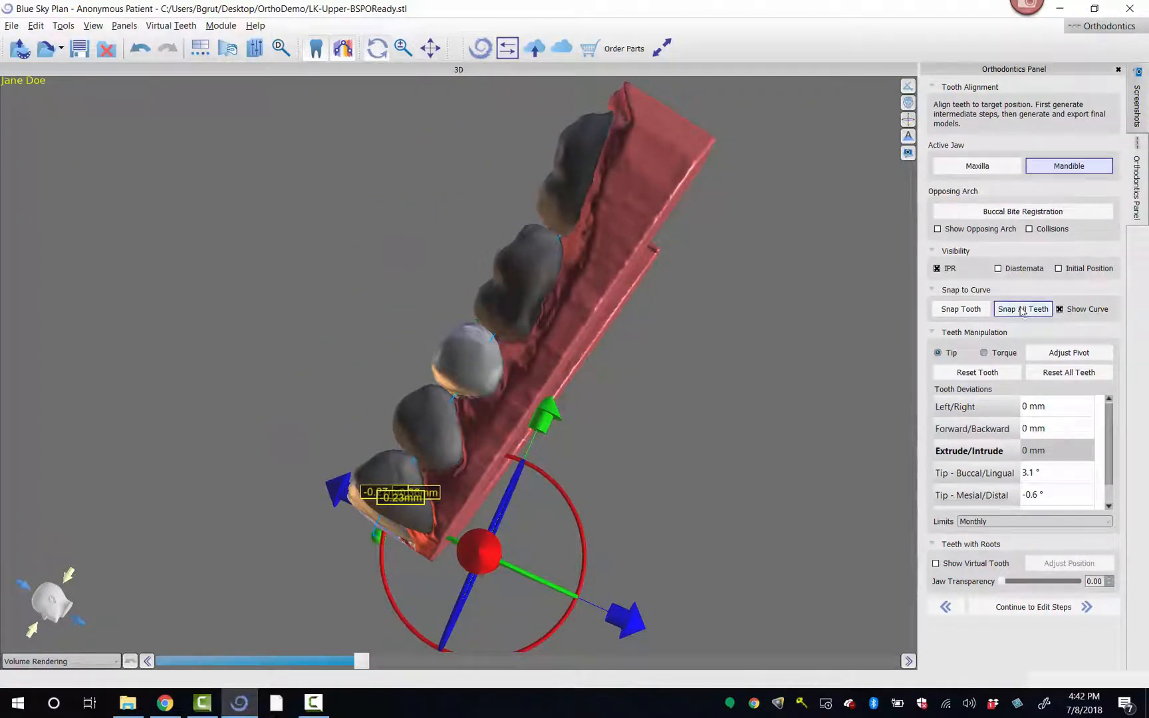
Move the alignment curve back up to incisal edge level and snap all lower teeth to it again.
left_click_drag(327, 558, 807, 528)
left_click_drag(448, 589, 423, 241)
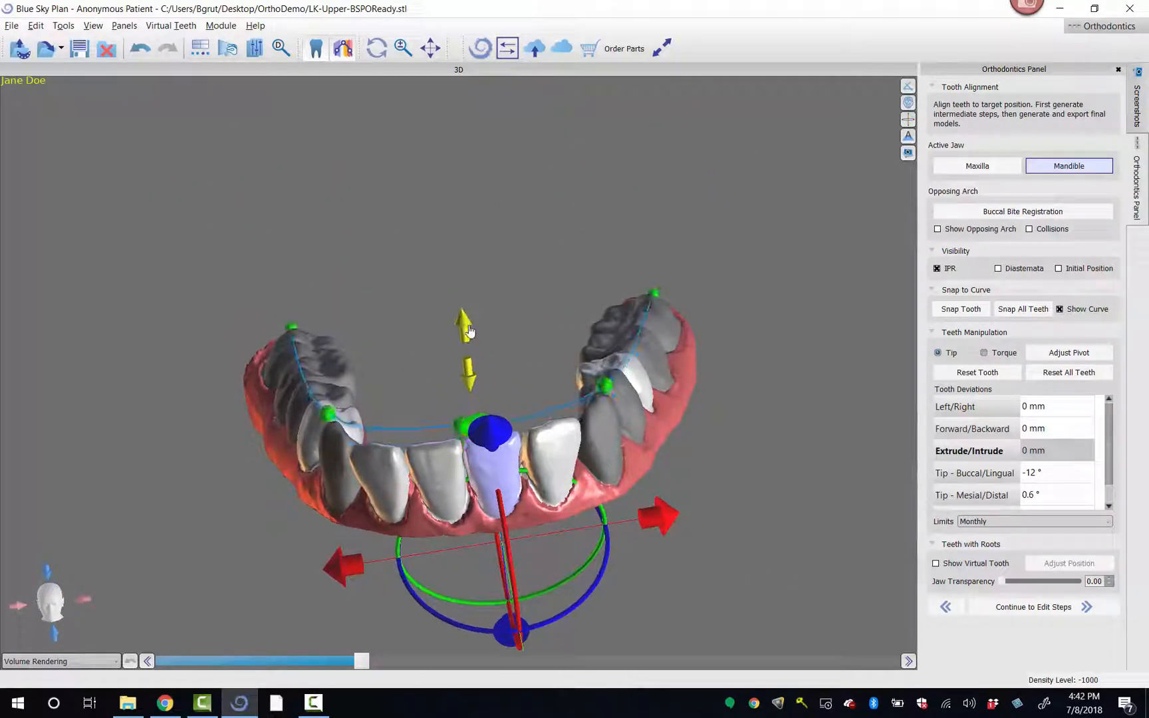
left_click_drag(441, 275, 458, 529)
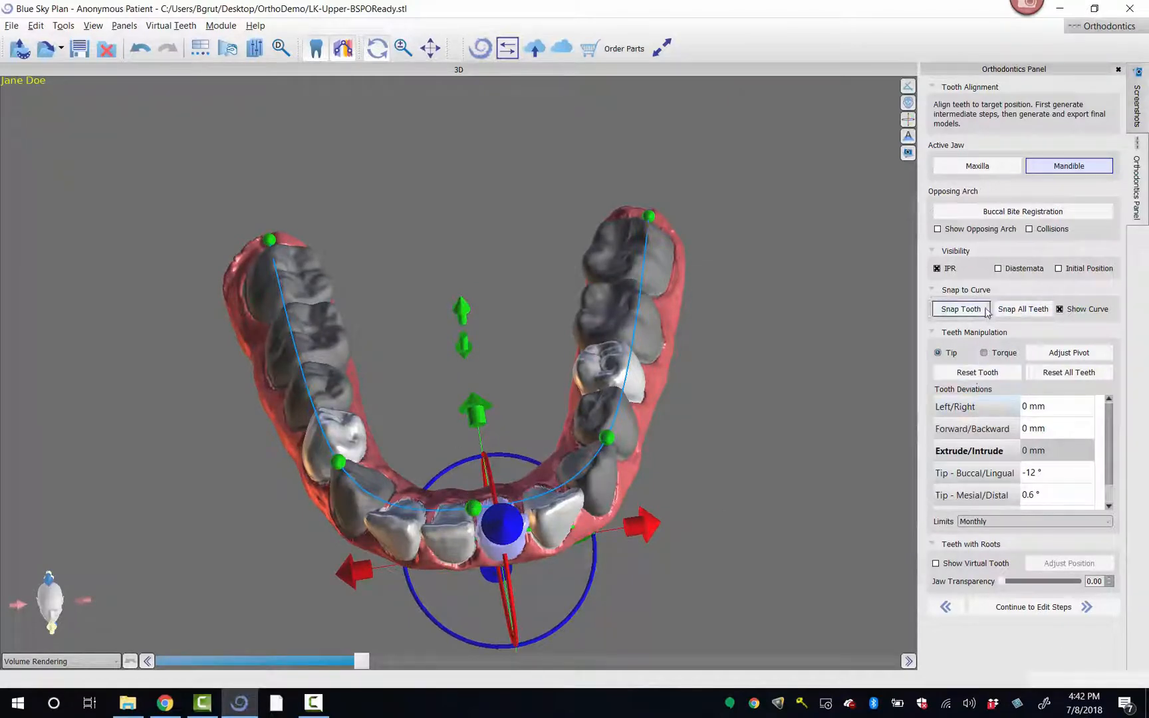
left_click(1007, 310)
Inspect the snapped arch, reset all lower teeth, and snap only the selected central incisor to the curve.
left_click_drag(750, 513, 757, 434)
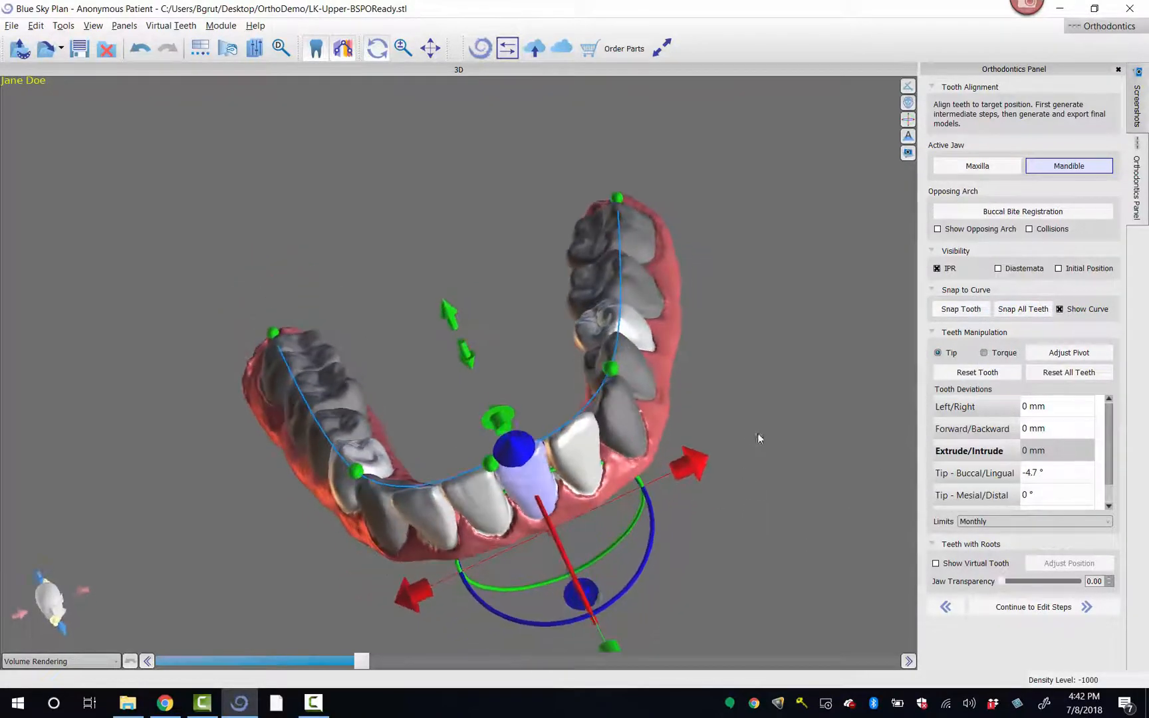
left_click_drag(434, 227, 312, 506)
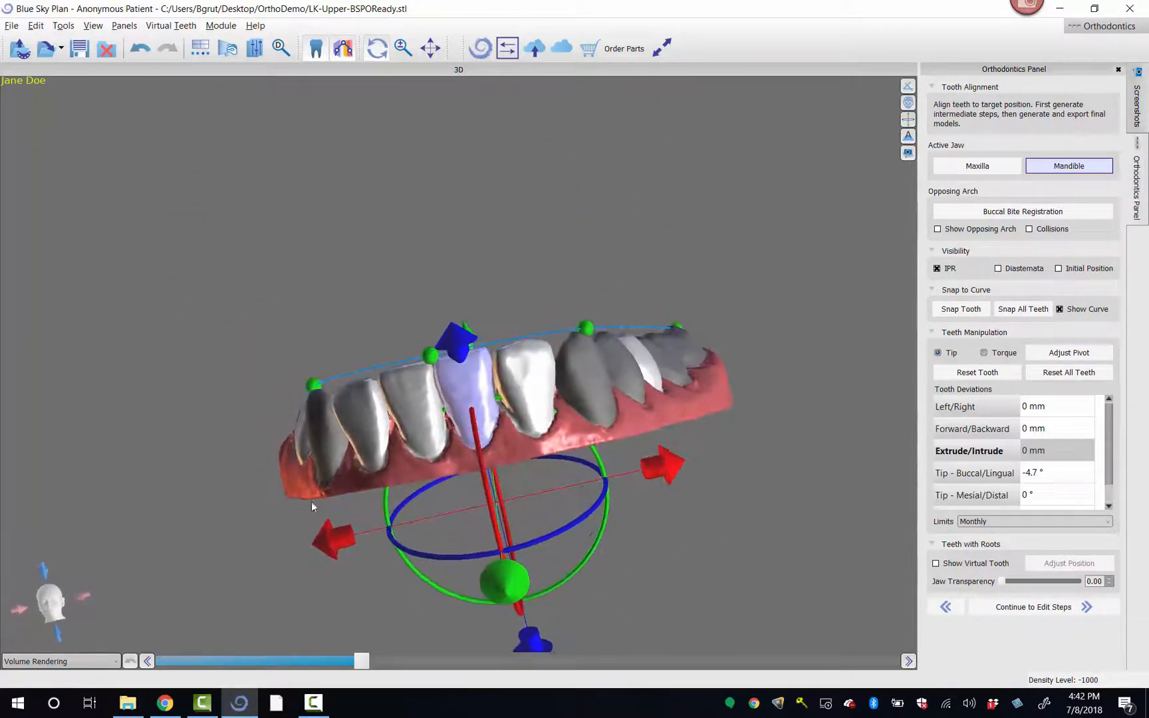
left_click_drag(433, 285, 537, 557)
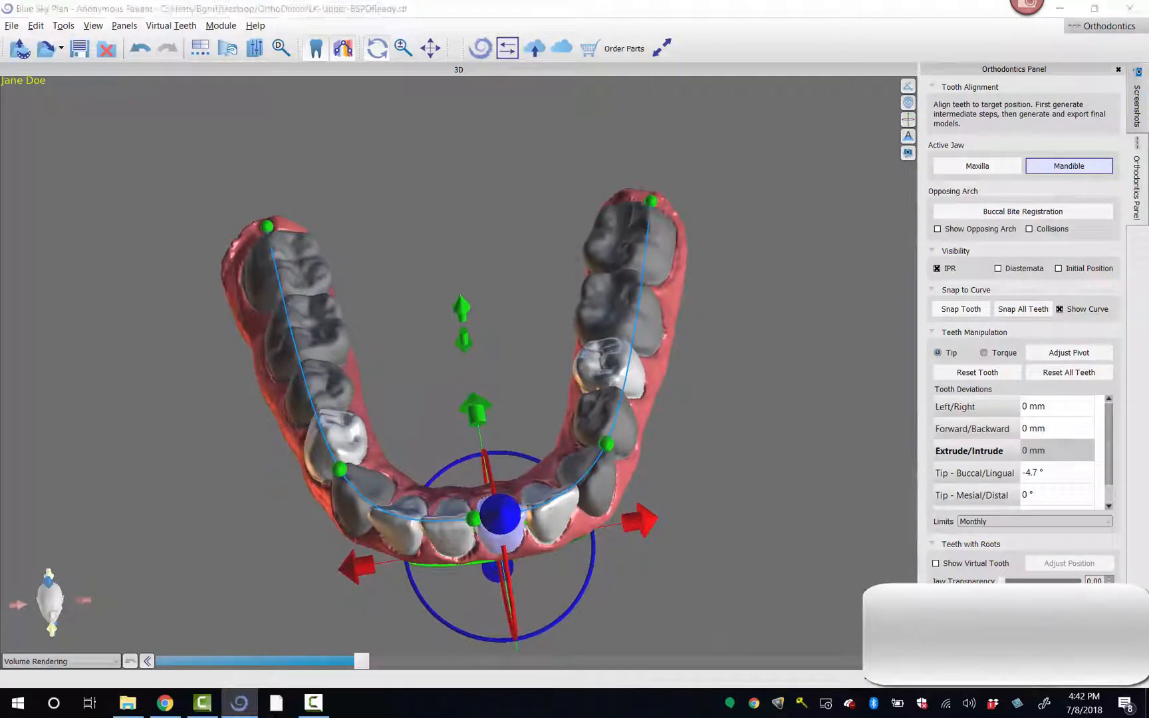
left_click_drag(446, 222, 432, 107)
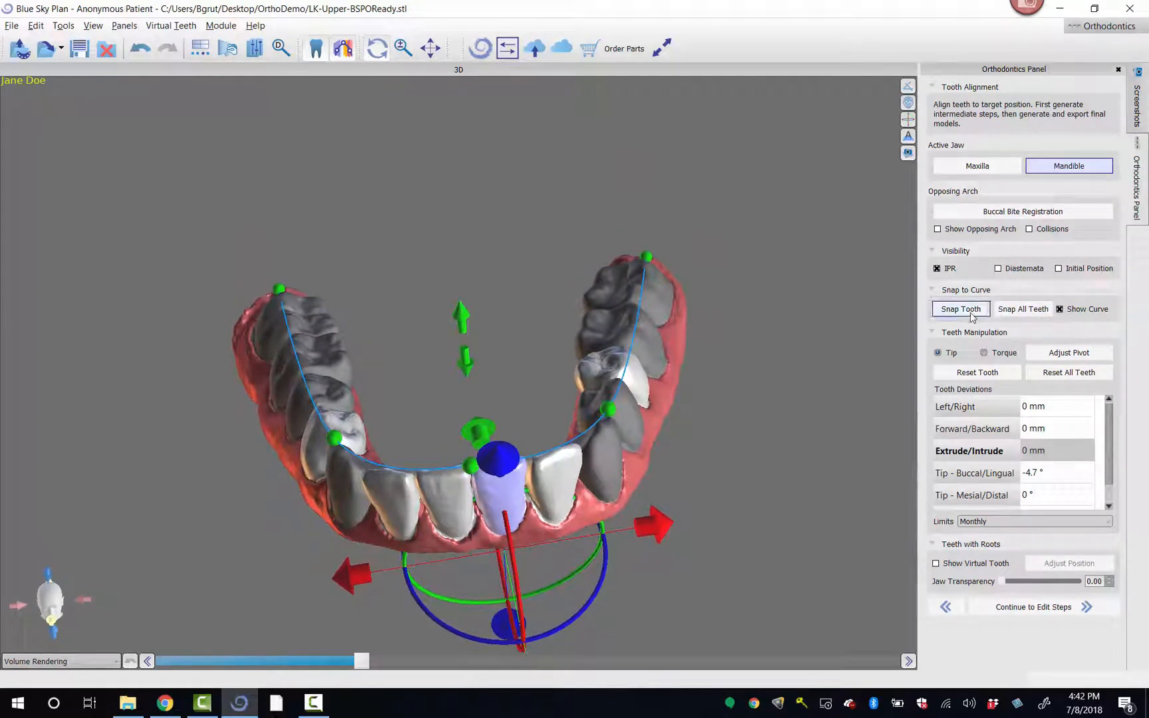
left_click(1064, 374)
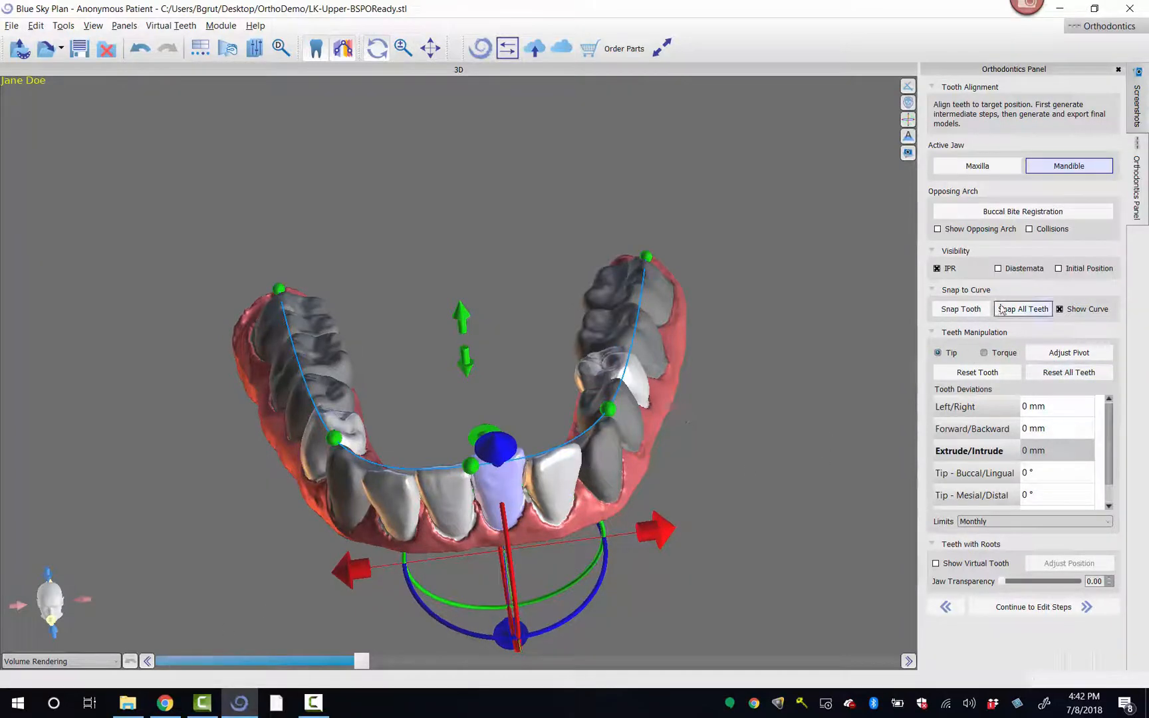
left_click(965, 311)
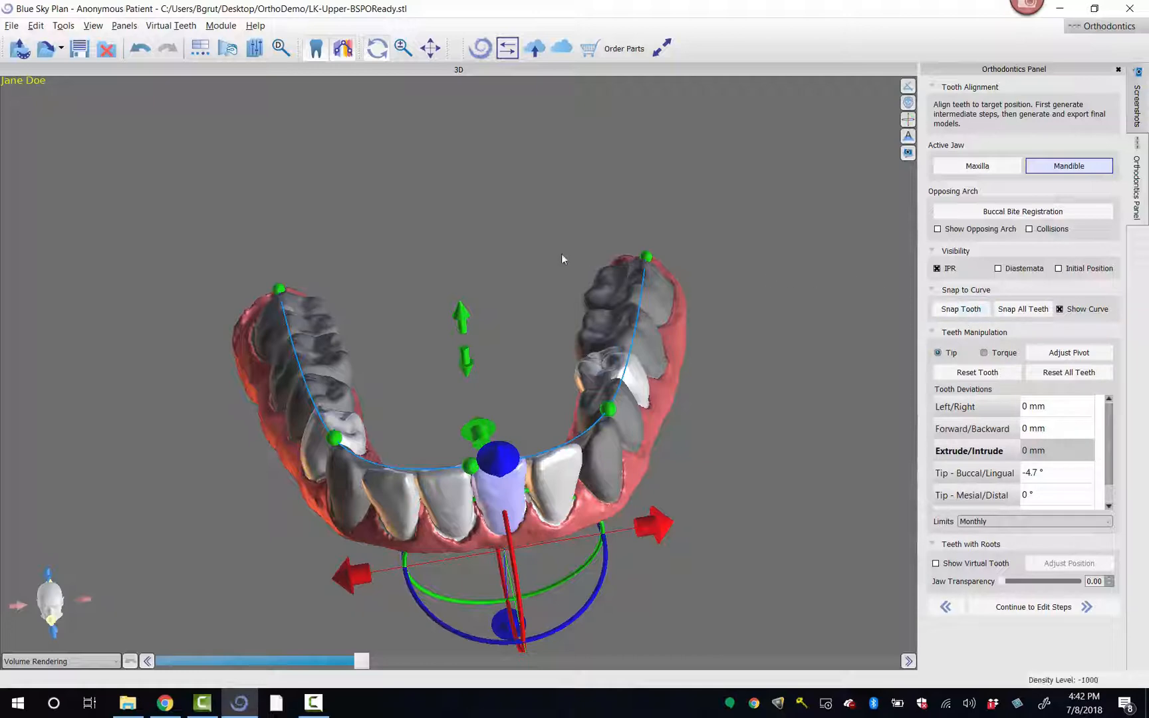
Reset the incisor, try to reorient its pivot in a side view, and tip it -5.4° buccal/lingual.
left_click_drag(562, 254, 556, 321)
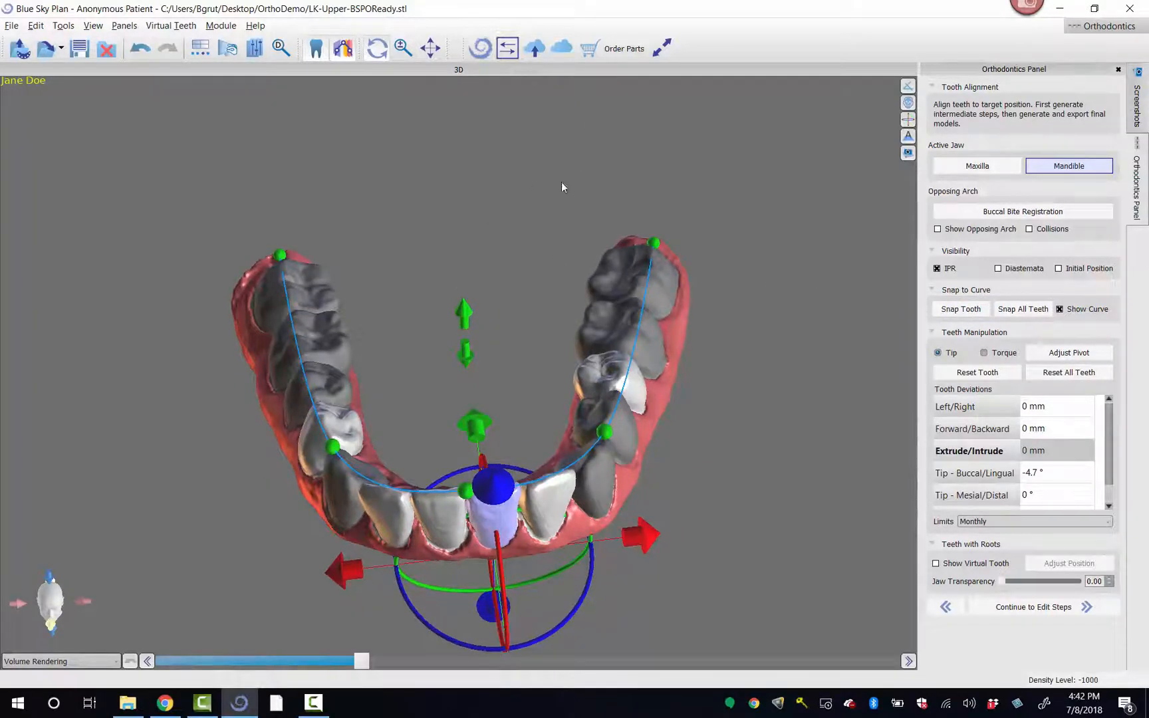
left_click_drag(562, 187, 570, 317)
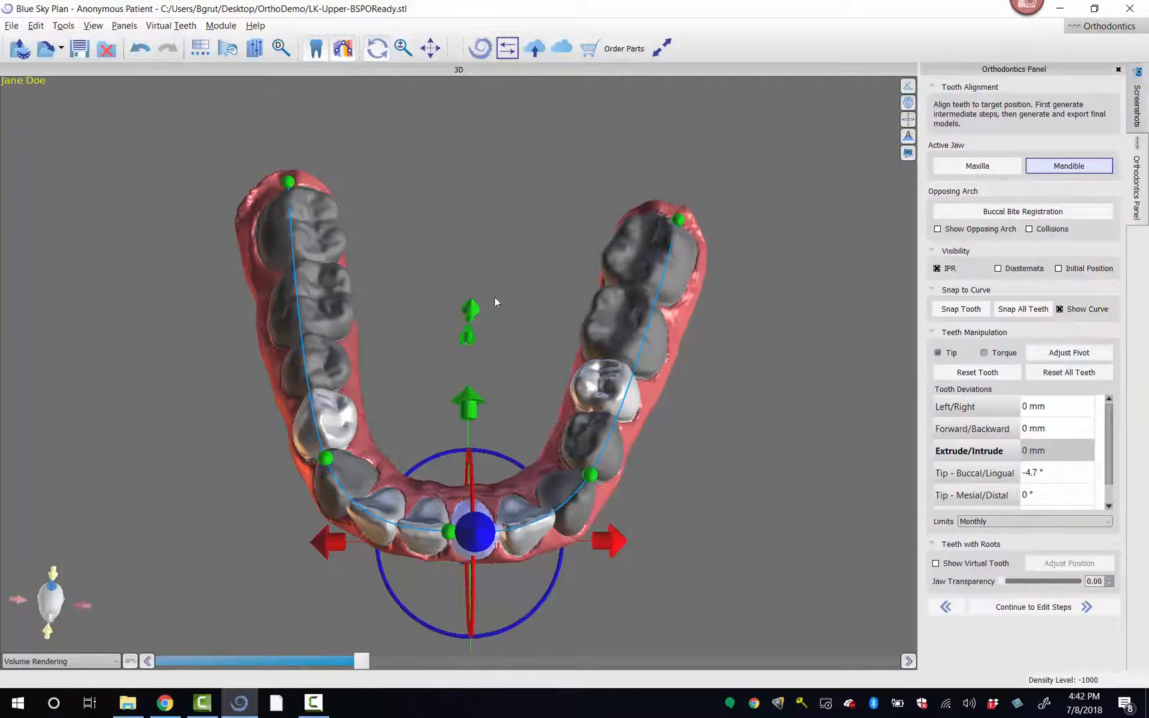
left_click_drag(493, 297, 485, 223)
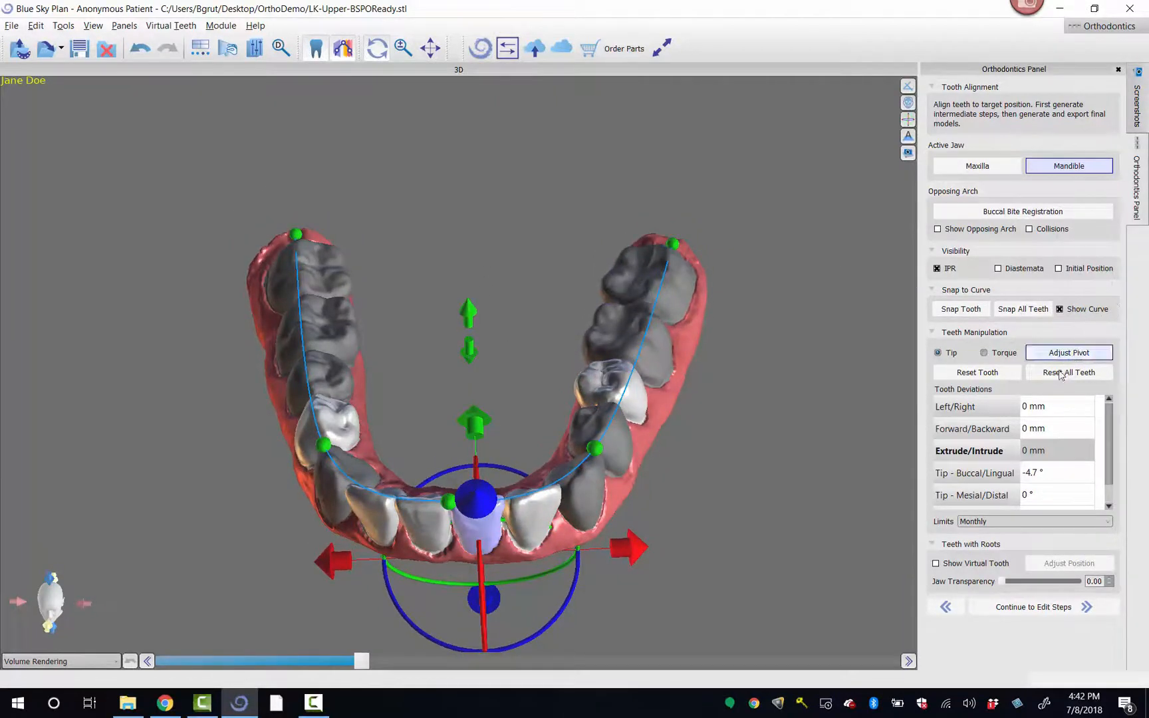
left_click(1081, 352)
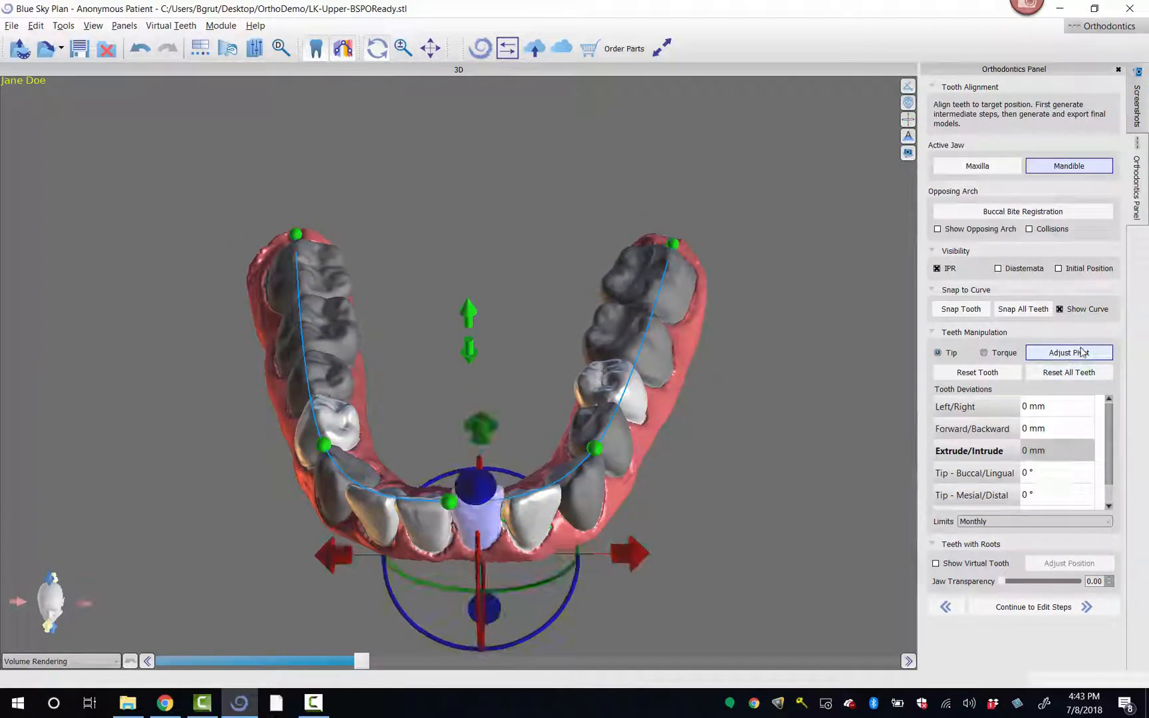
left_click_drag(739, 522, 524, 494)
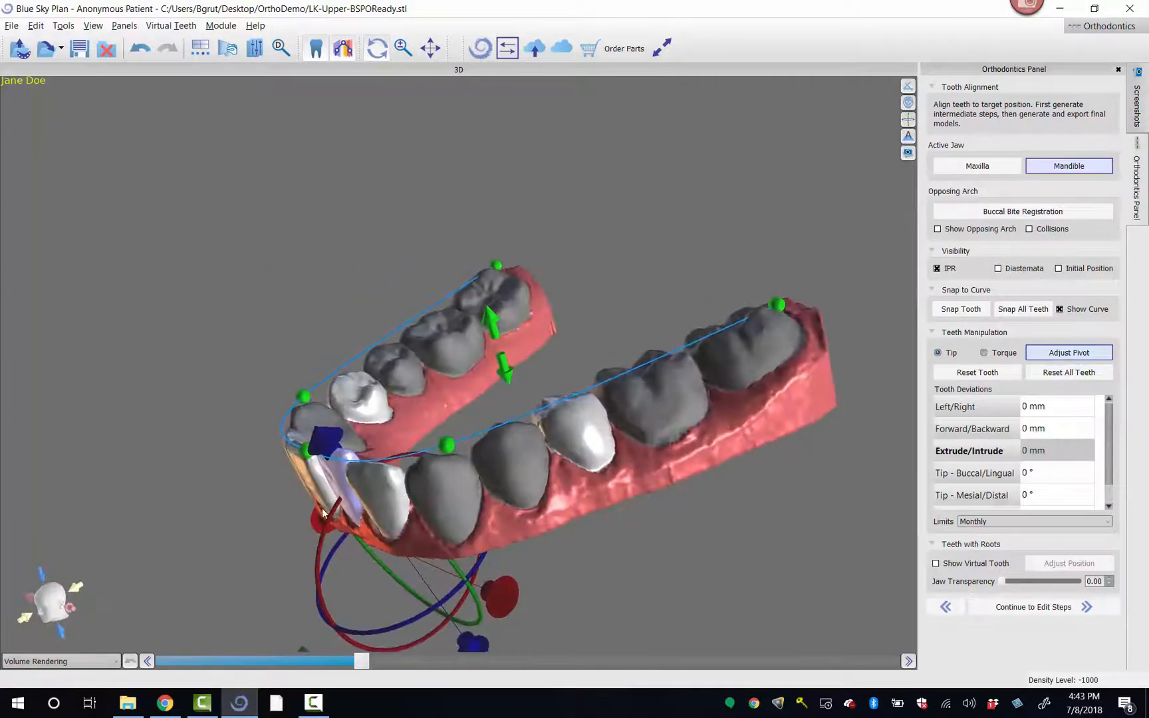
left_click_drag(331, 510, 306, 565)
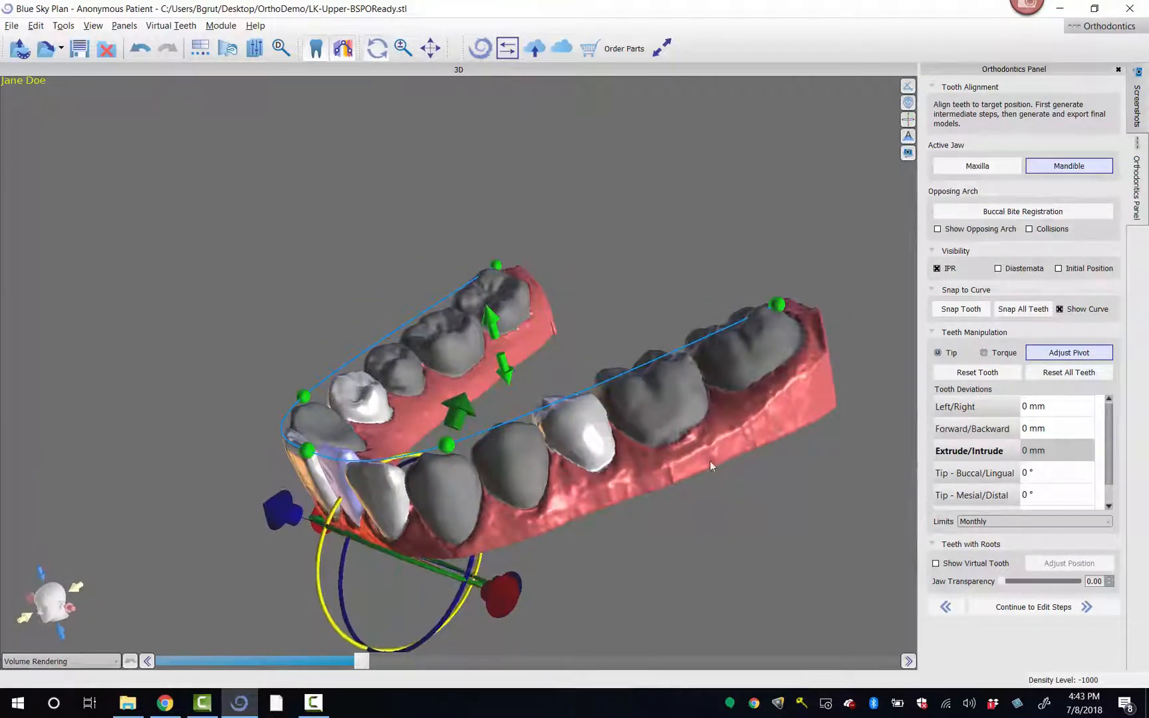
left_click(1044, 358)
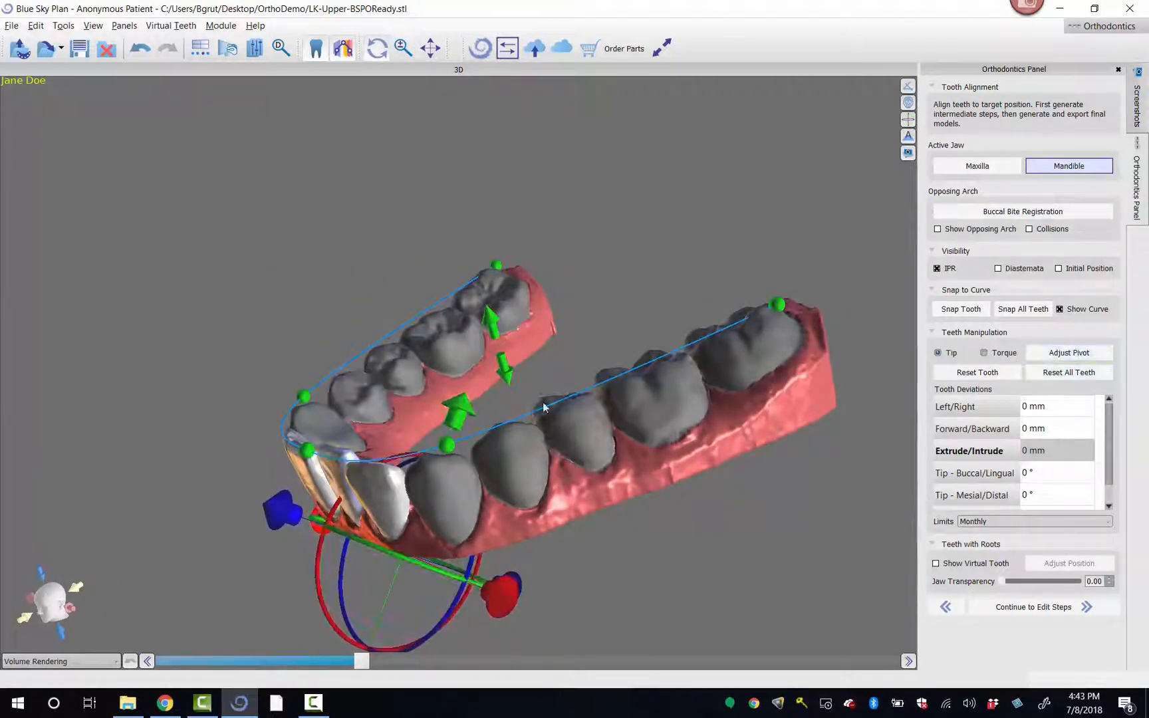
left_click_drag(308, 527, 328, 523)
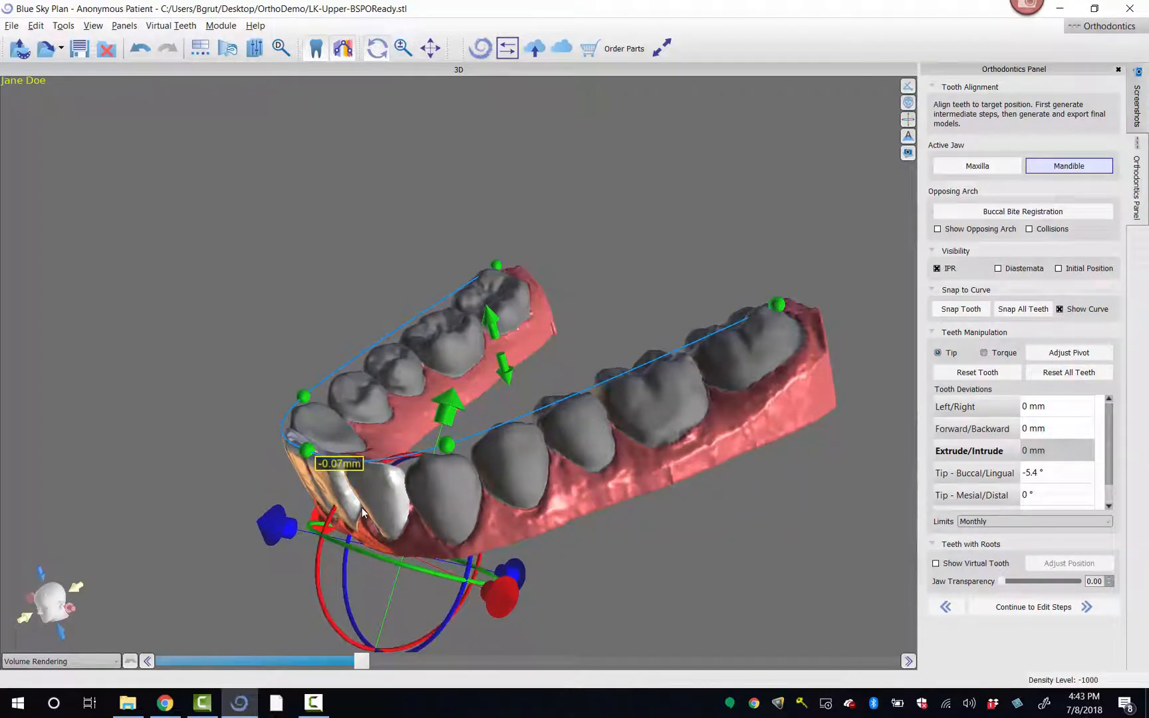
Undo the central incisor's tip, pivot and reset changes, restoring its position snapped to the curve.
key("ctrl+z")
key("ctrl+z")
left_click_drag(103, 476, 505, 465)
left_click_drag(564, 216, 546, 303)
key("ctrl+y")
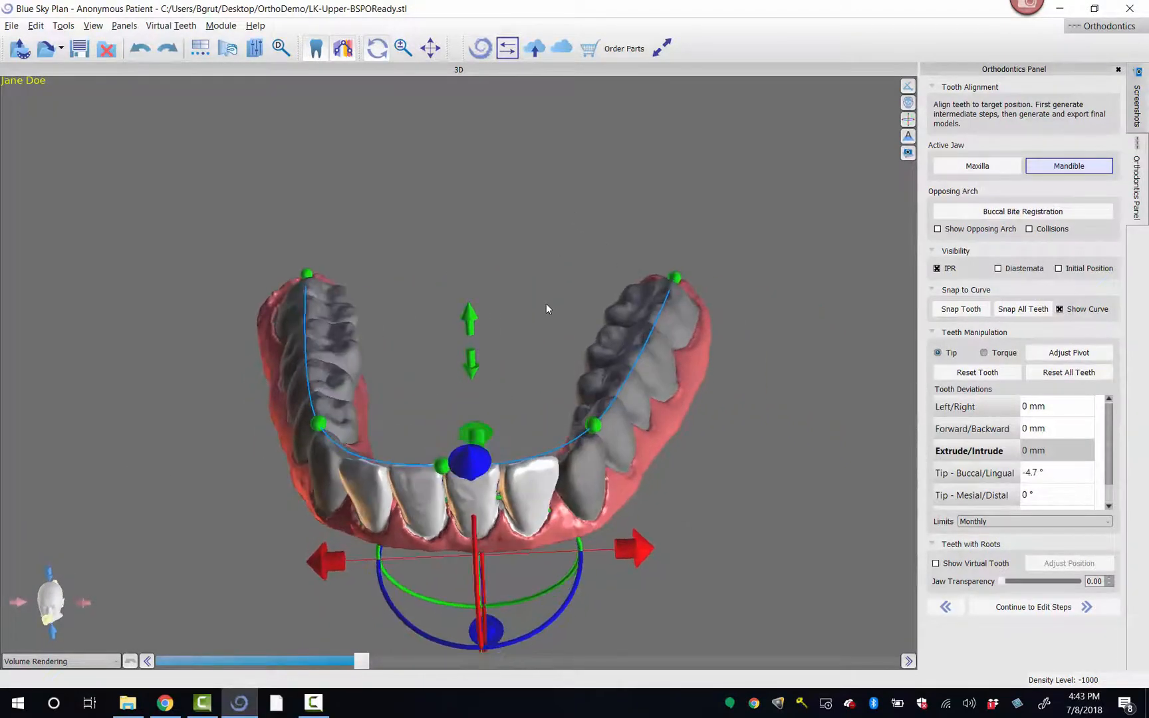
Tip the selected lower central incisor to -18.5° buccal/lingual from a close-up side view.
left_click_drag(505, 186, 482, 329)
left_click_drag(462, 497, 491, 520)
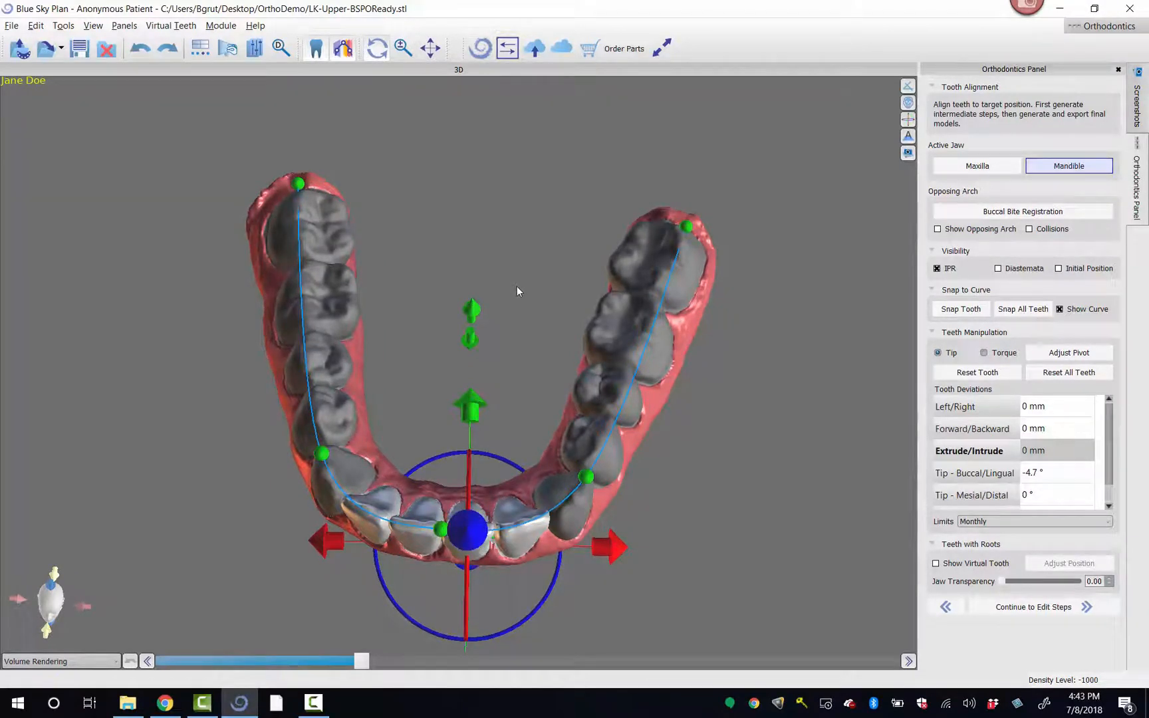
left_click_drag(517, 289, 503, 247)
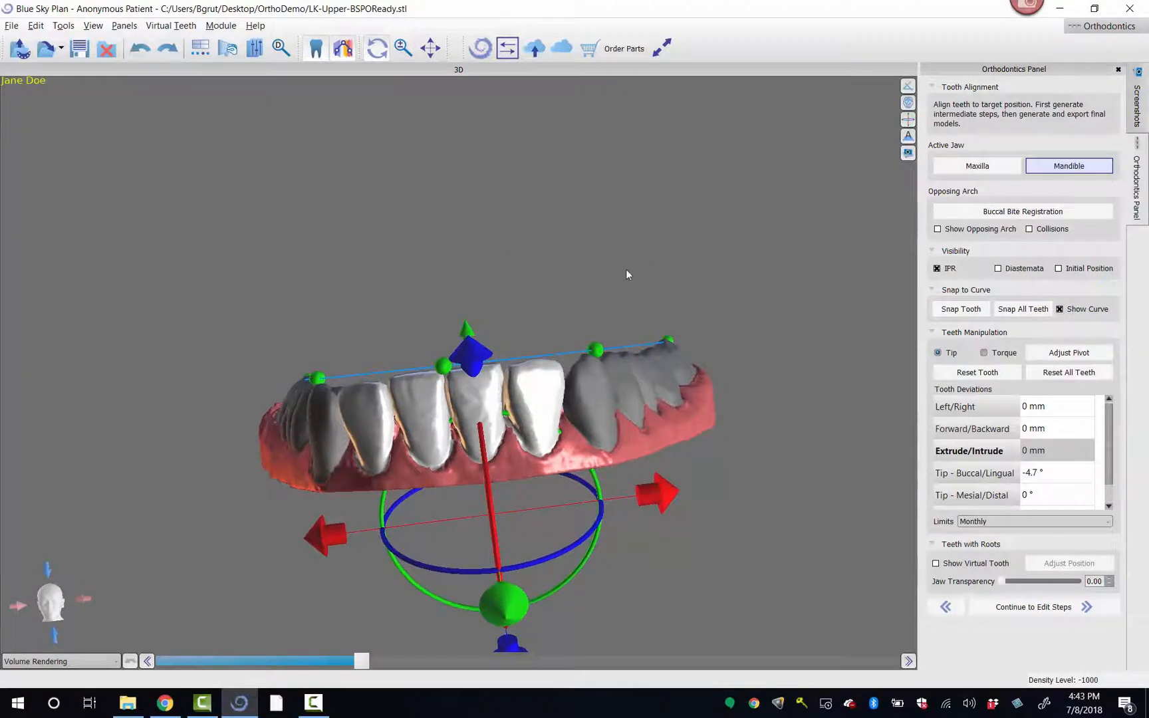
left_click_drag(642, 272, 418, 468)
left_click_drag(392, 532, 406, 478)
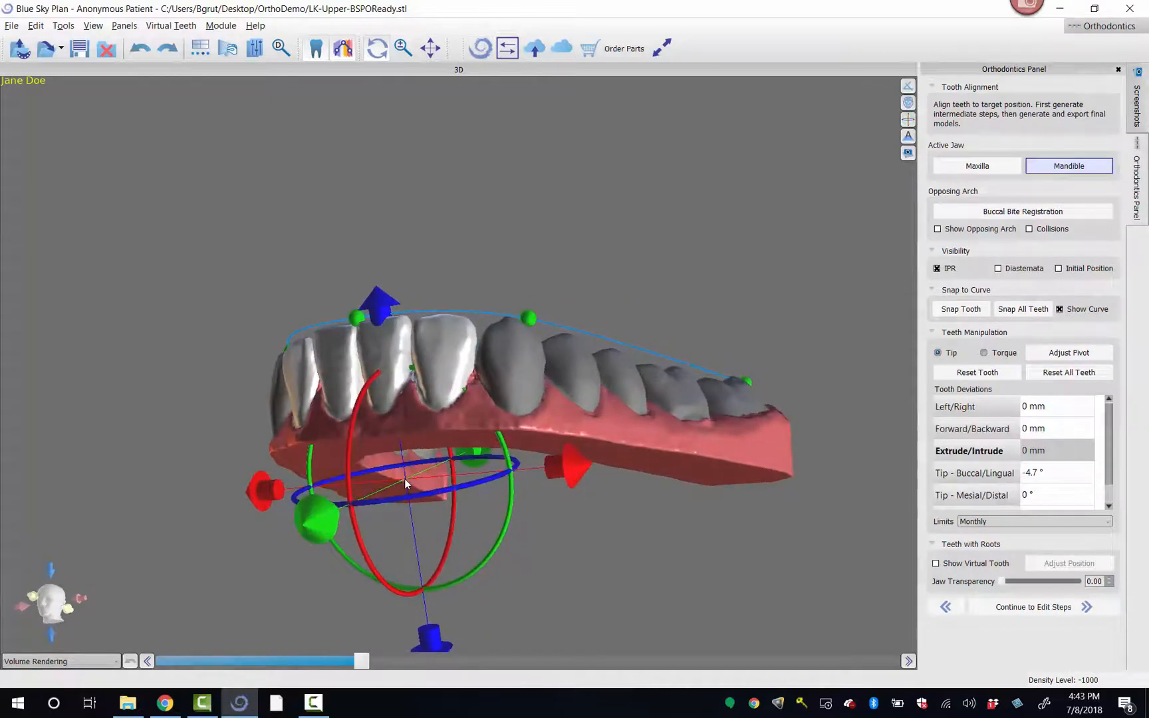
scroll(405, 479, "up", 5)
left_click_drag(485, 213, 294, 350)
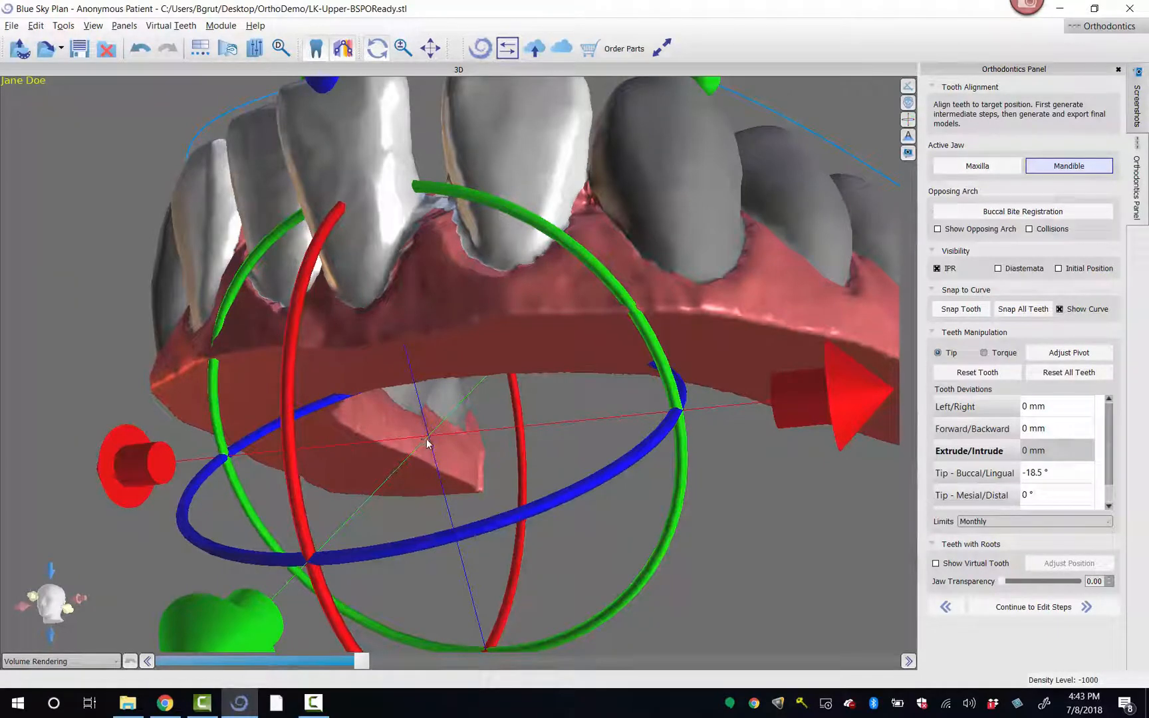
Review the maxillary and mandibular pivot offsets in the orthodontics preferences and leave without saving changes.
left_click_drag(428, 444, 274, 282)
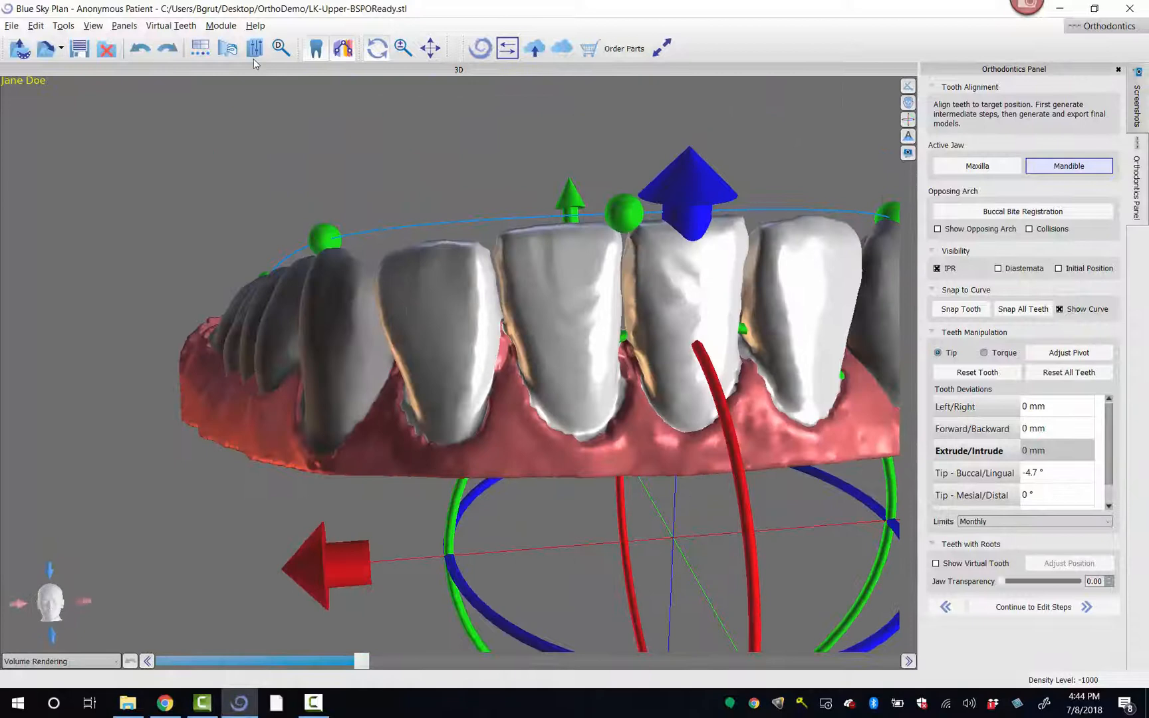
left_click(92, 26)
mouse_move(64, 25)
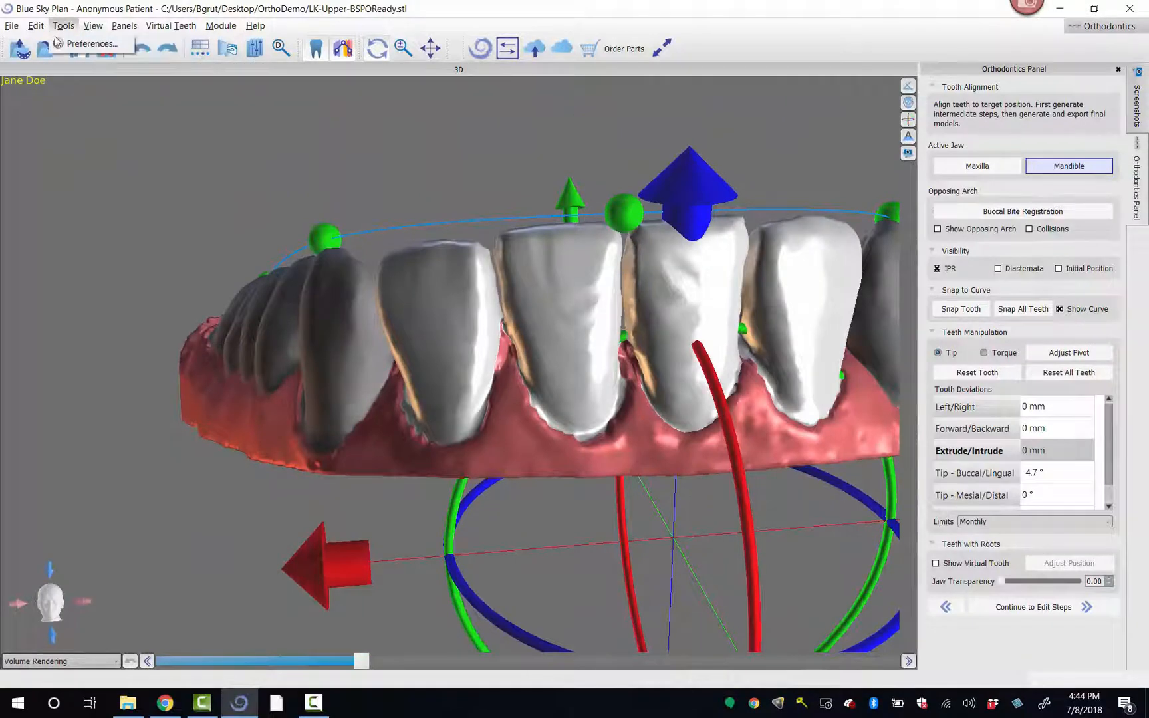
left_click(81, 45)
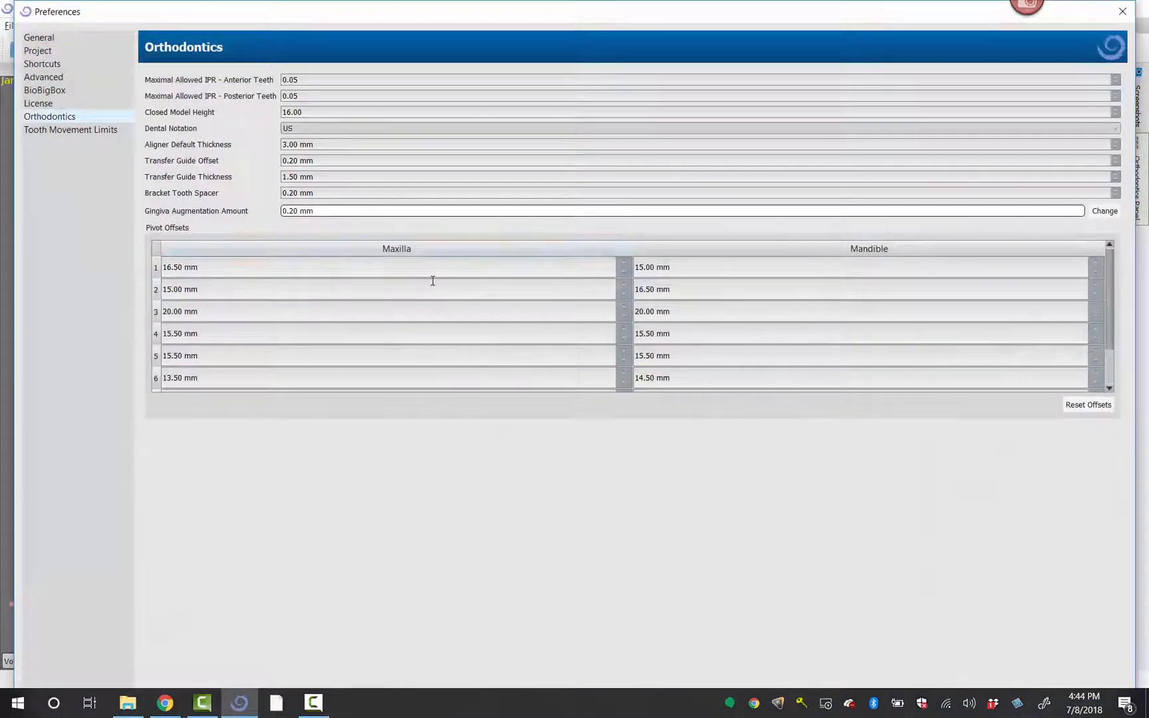
scroll(583, 328, "down", 3)
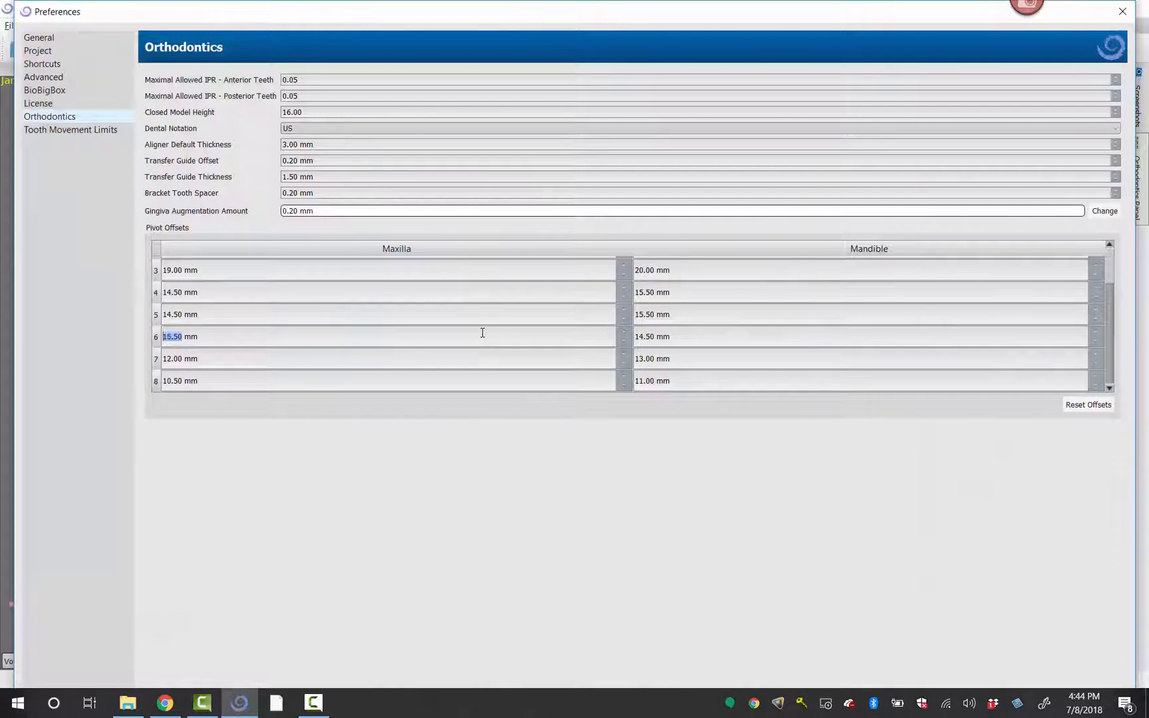
scroll(183, 357, "down", 1)
left_click_drag(1092, 4, 1013, 75)
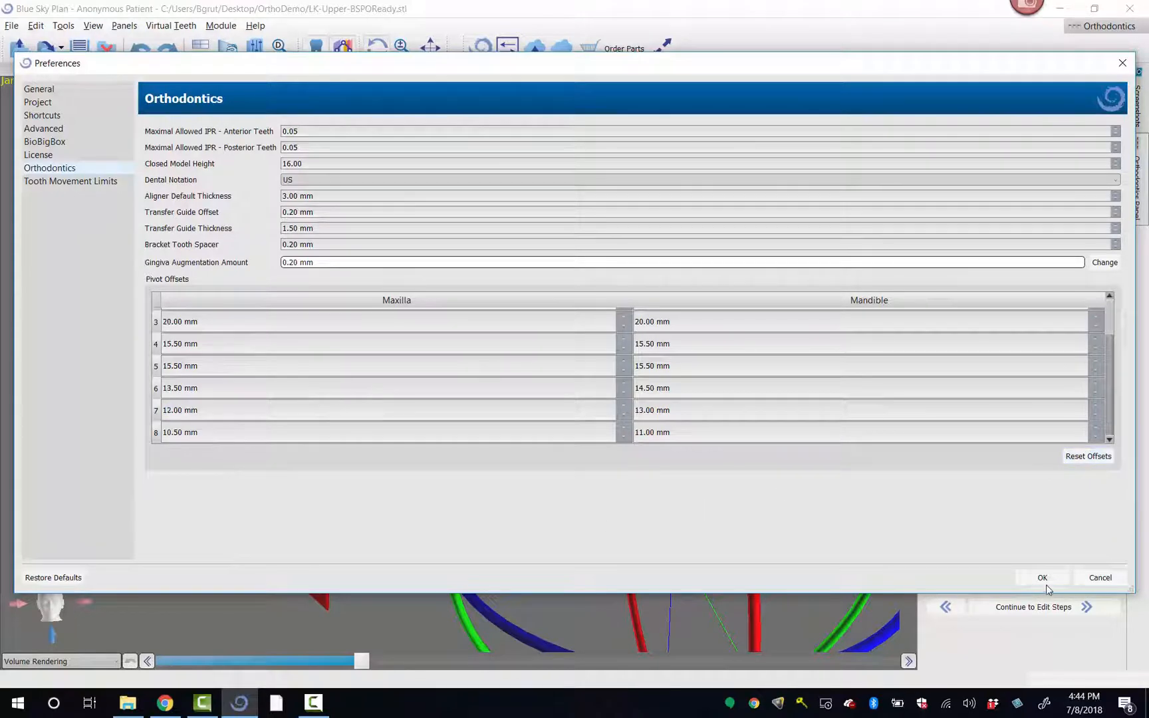
left_click(1101, 578)
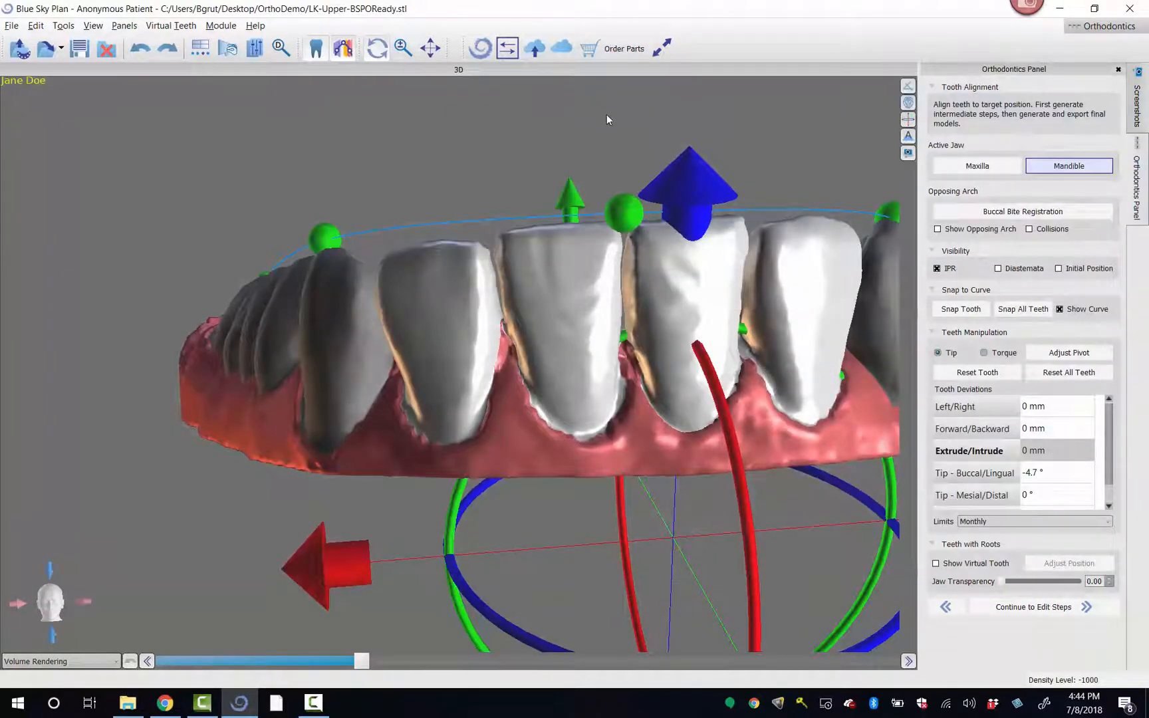
Make the maxilla the active jaw, show the opposing arch, and examine the upper front teeth from below.
left_click_drag(607, 114, 479, 359)
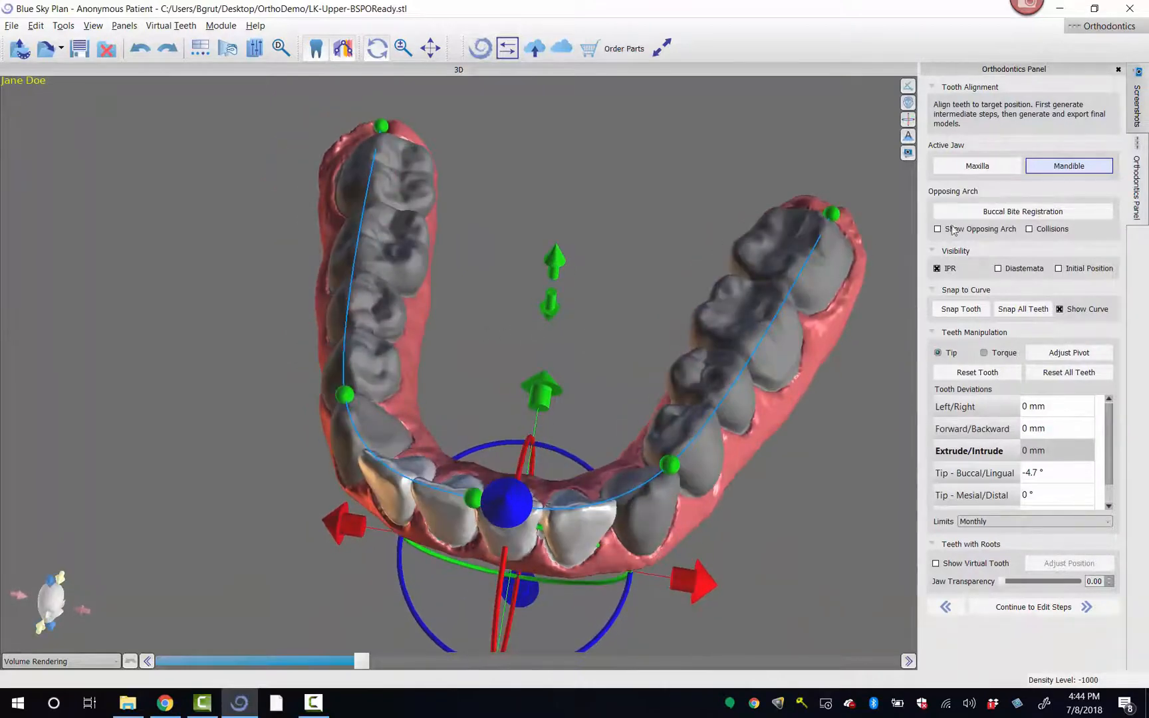
left_click(997, 168)
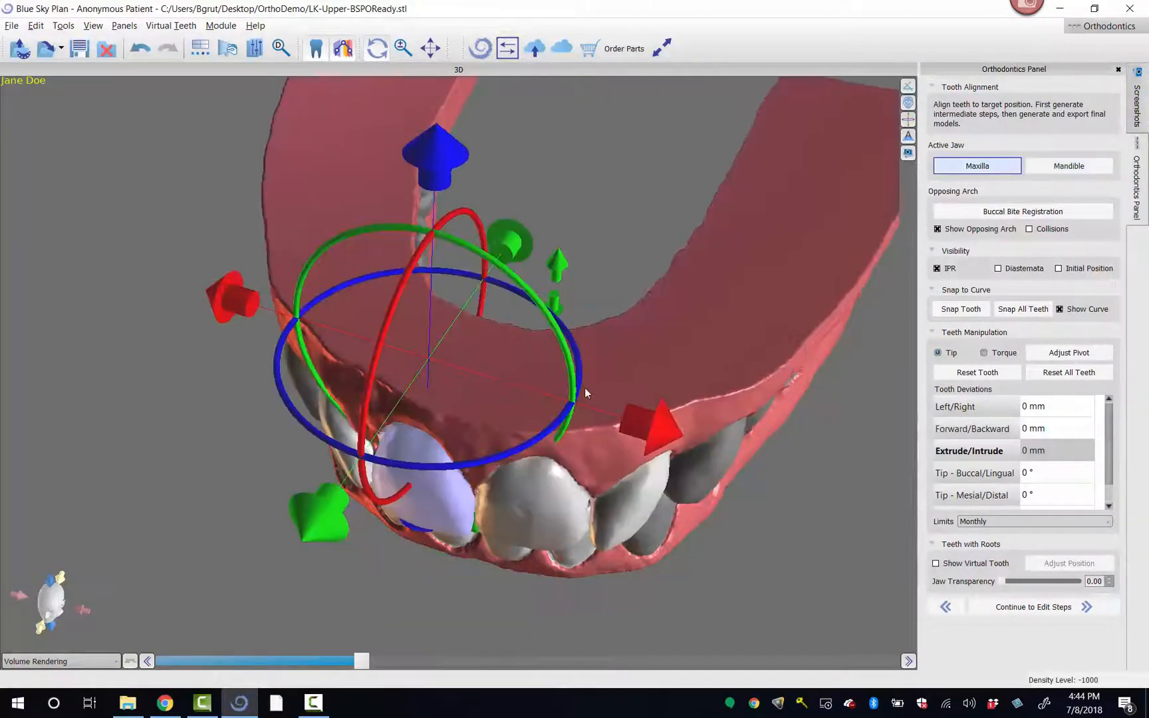
left_click_drag(461, 626, 500, 172)
middle_click_drag(534, 90, 538, 151)
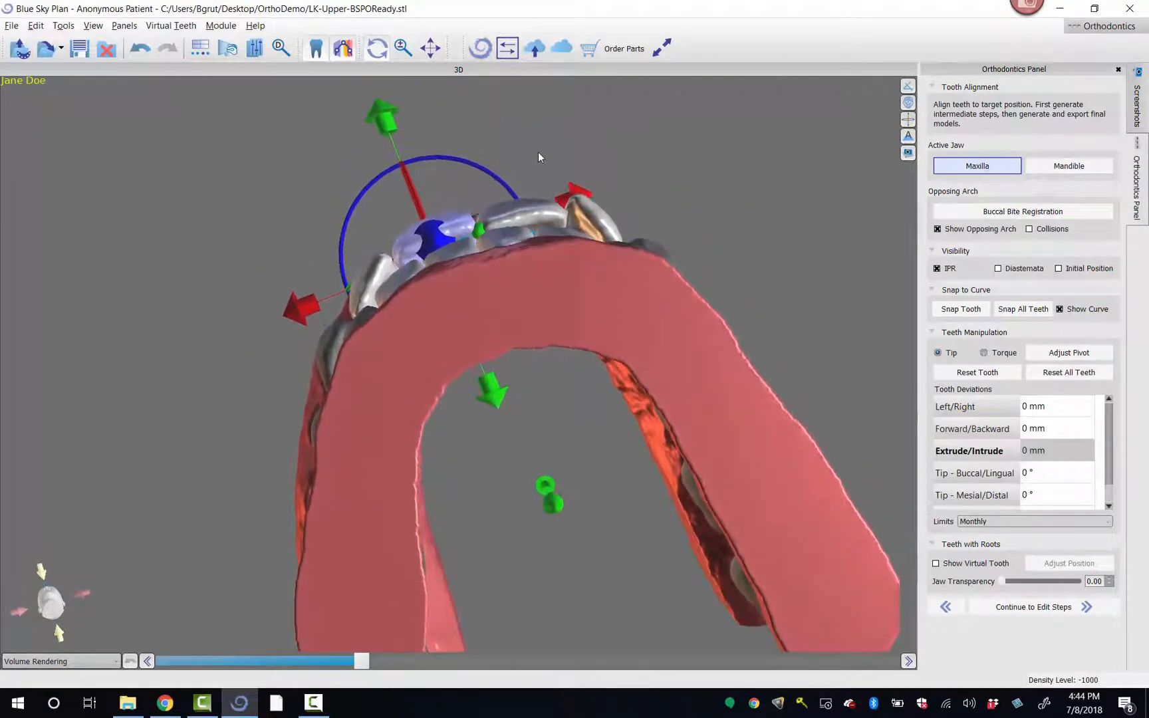
scroll(548, 130, "up", 3)
left_click_drag(823, 102, 763, 93)
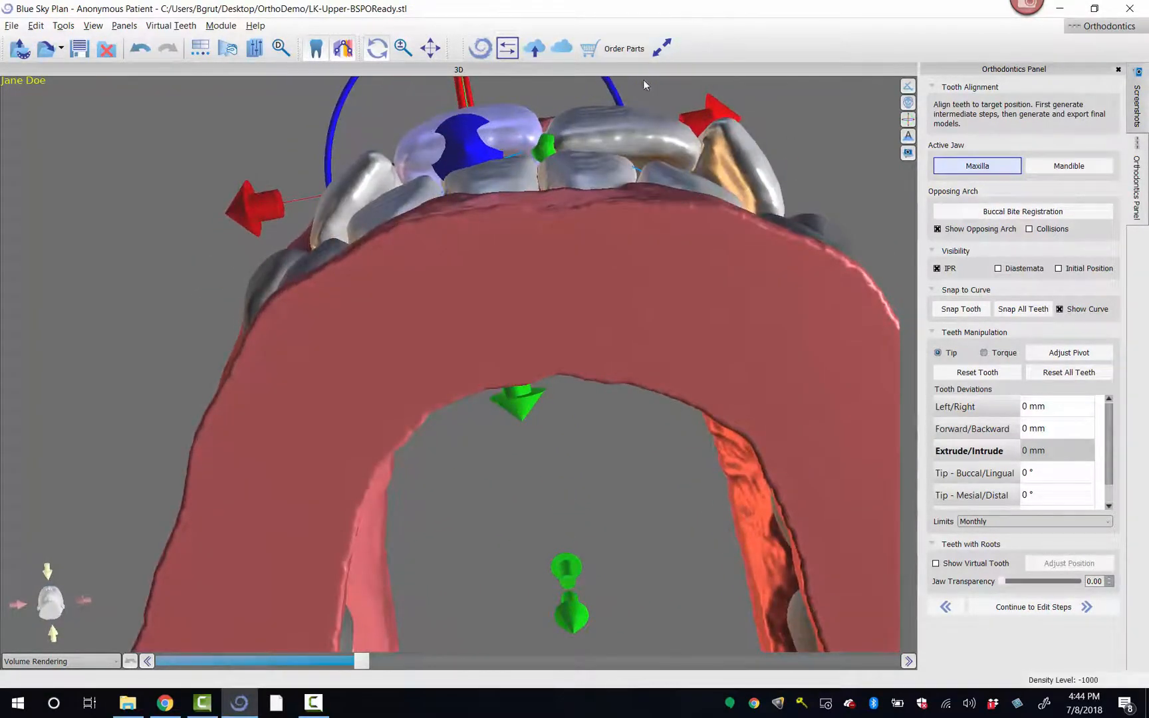
left_click_drag(643, 84, 326, 187)
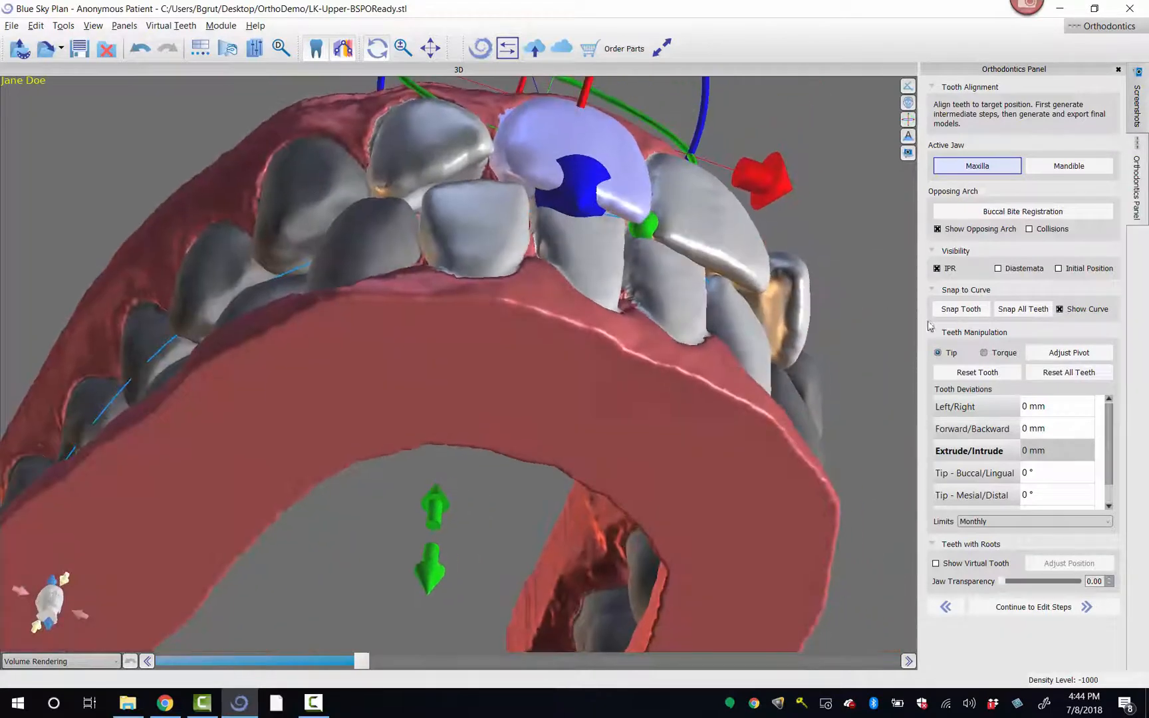
scroll(328, 121, "down", 3)
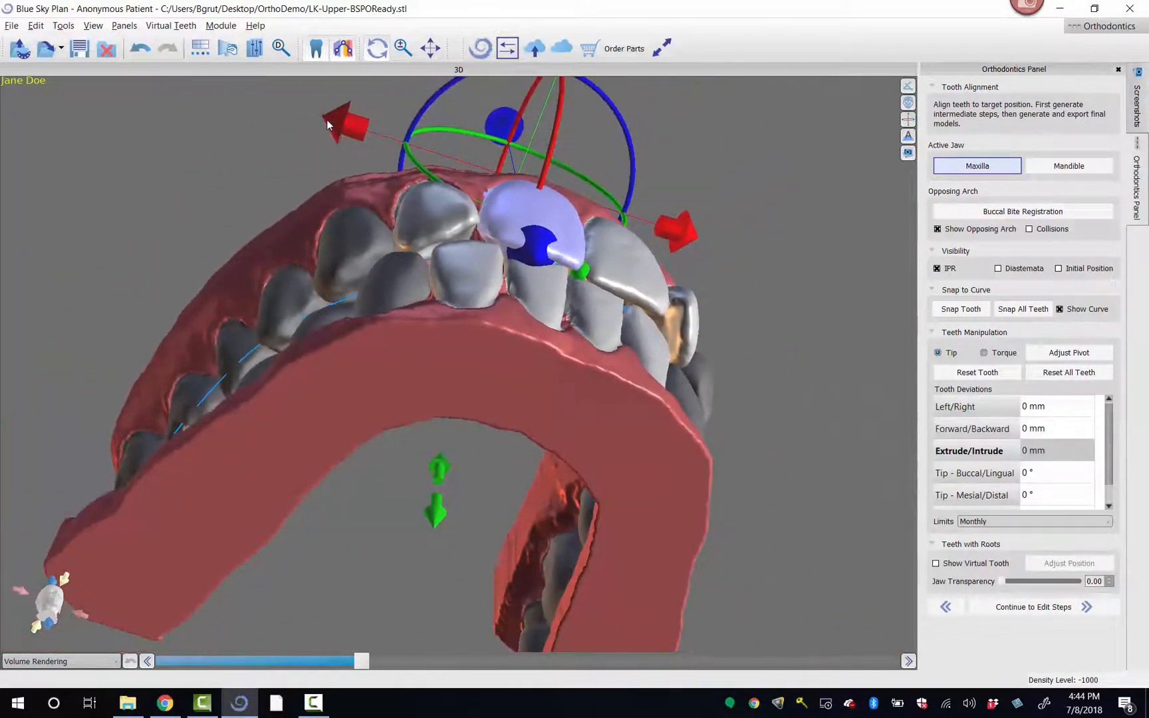
Tip the upper right central incisor to 2° buccal/lingual and set its extrusion/intrusion to -0.4 mm.
left_click(436, 241)
left_click_drag(258, 109, 270, 133)
left_click_drag(538, 116, 472, 44)
left_click_drag(687, 175, 480, 210)
left_click_drag(813, 199, 732, 203)
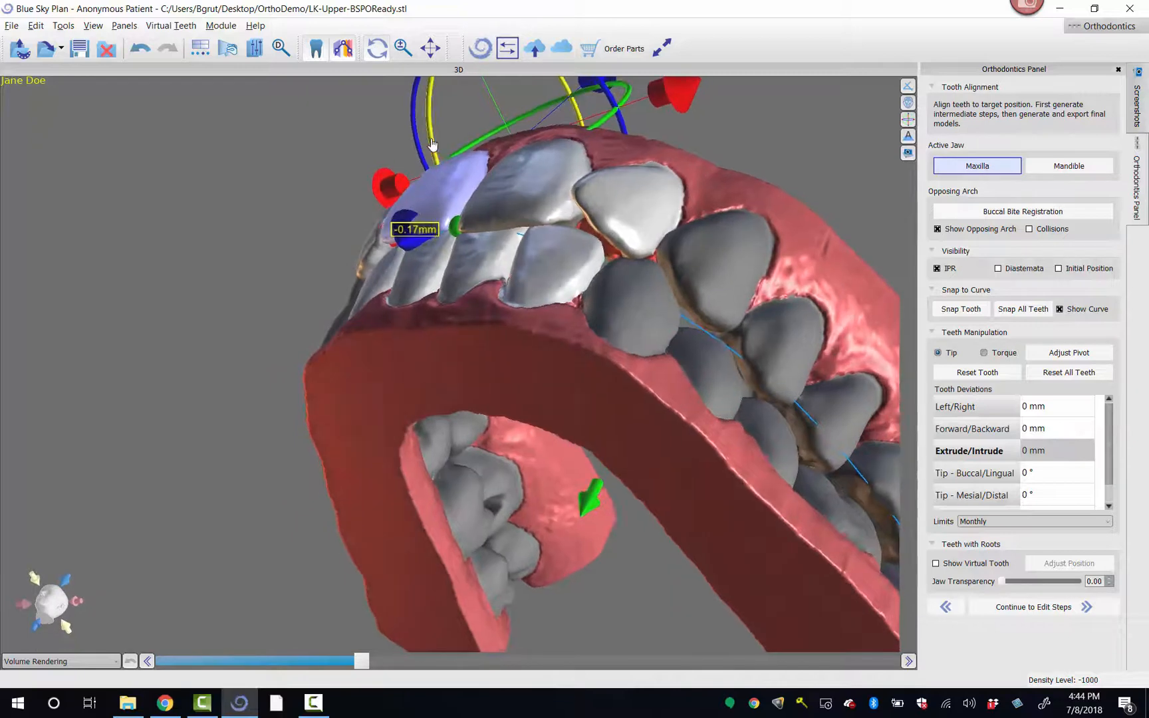
left_click_drag(430, 140, 427, 147)
left_click_drag(189, 167, 535, 413)
left_click_drag(516, 368, 516, 361)
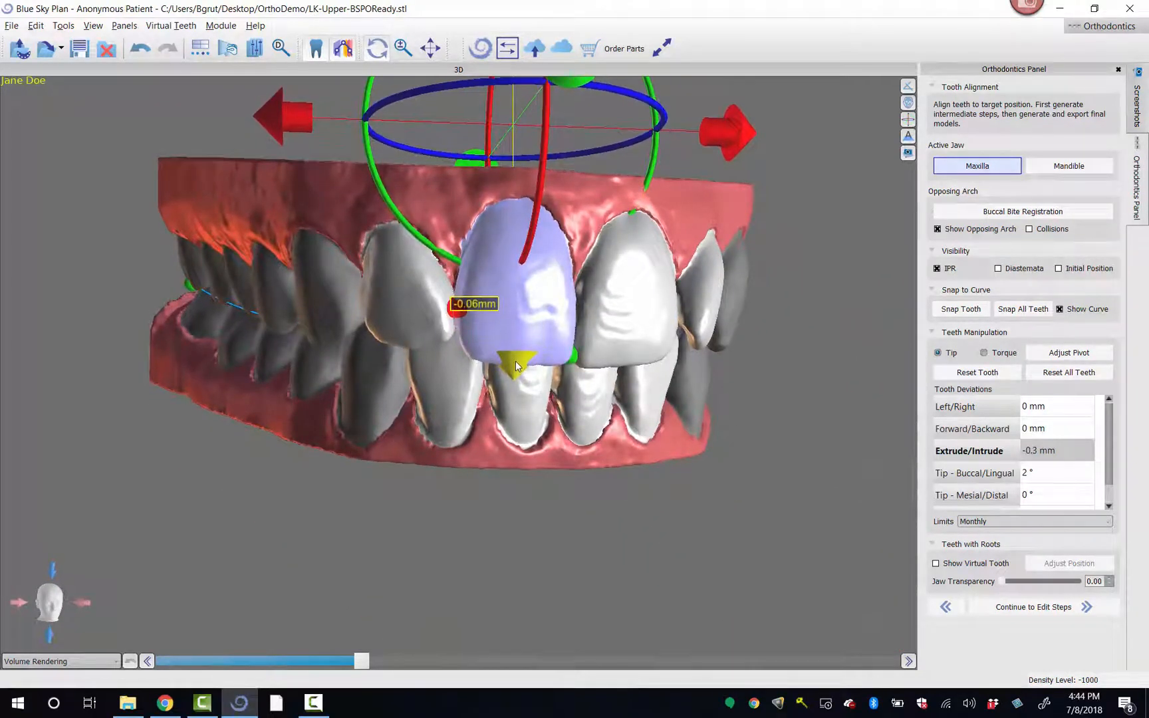
Rotate the upper left central incisor about its long axis, tip it 2.5° buccal/lingual and set extrusion/intrusion to -0.4 mm.
left_click_drag(800, 394, 330, 120)
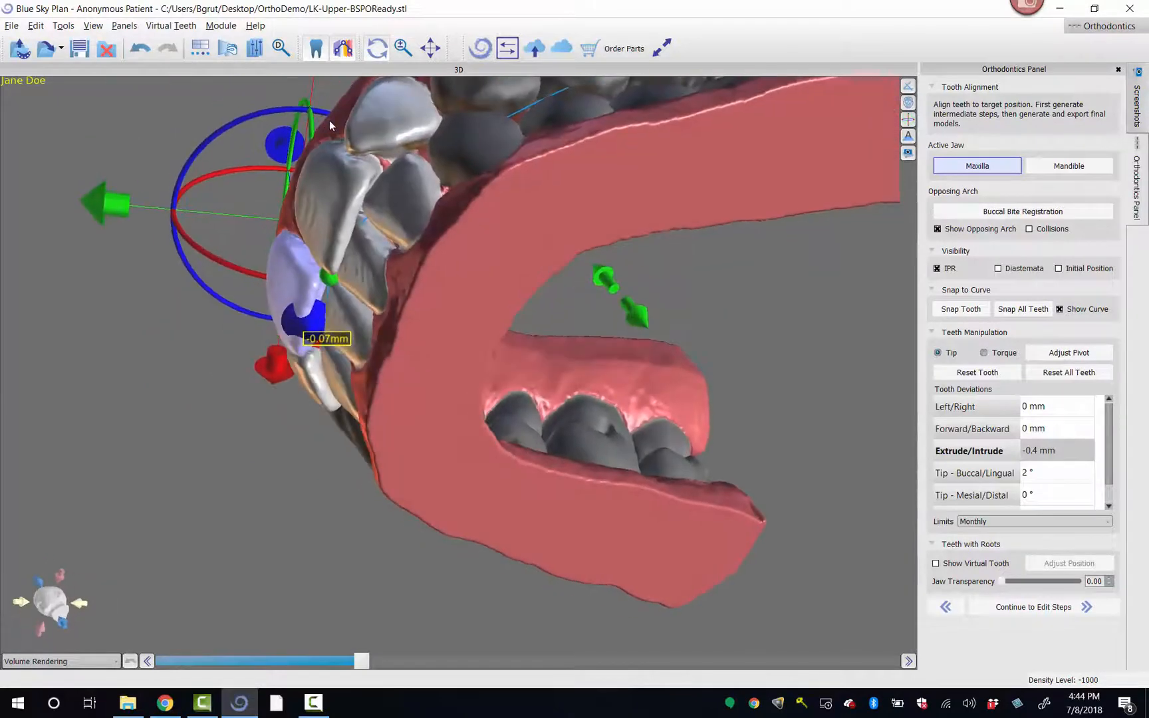
left_click(337, 187)
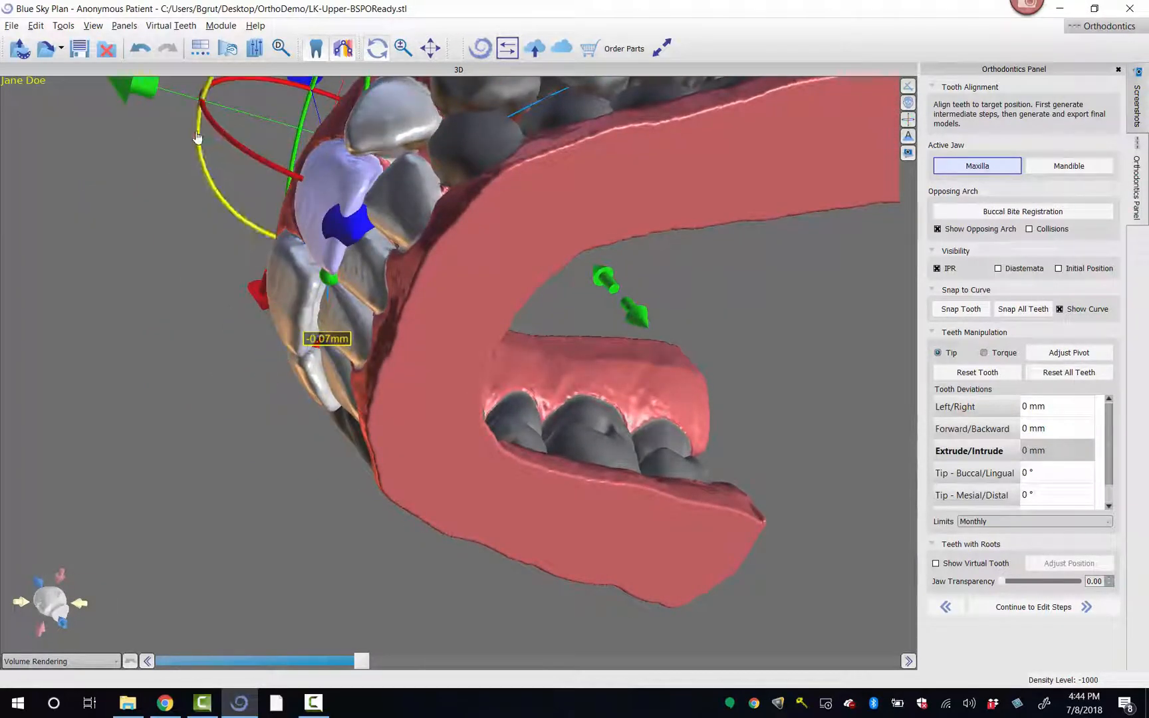
left_click_drag(202, 125, 219, 118)
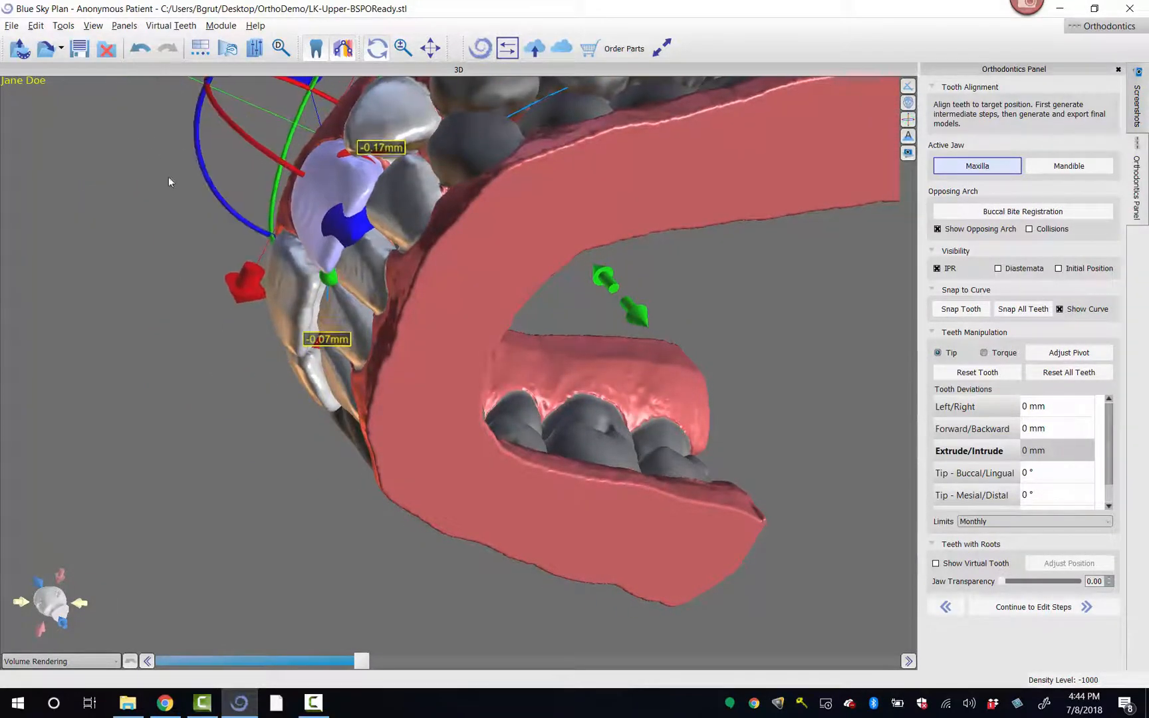
left_click_drag(168, 177, 247, 350)
left_click_drag(370, 417, 363, 402)
left_click_drag(97, 408, 378, 148)
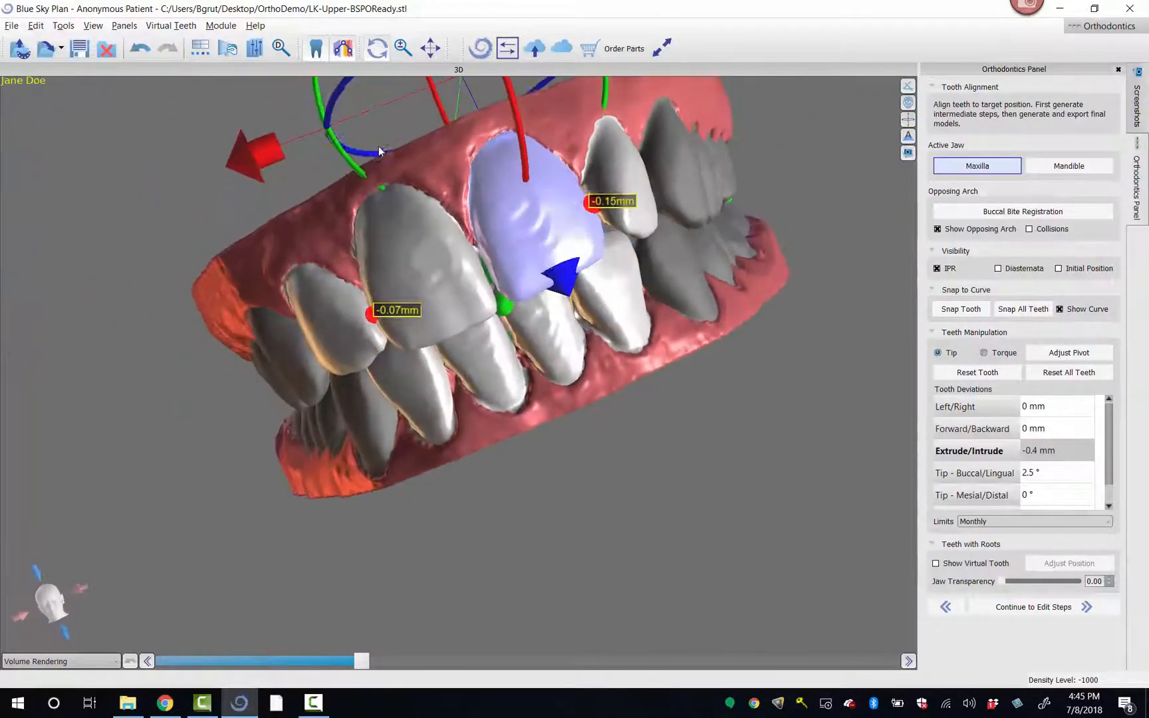
Tip the upper left central incisor to -0.5° mesial/distal and nudge it slightly sideways.
left_click_drag(804, 404, 814, 502)
left_click_drag(411, 482, 518, 275)
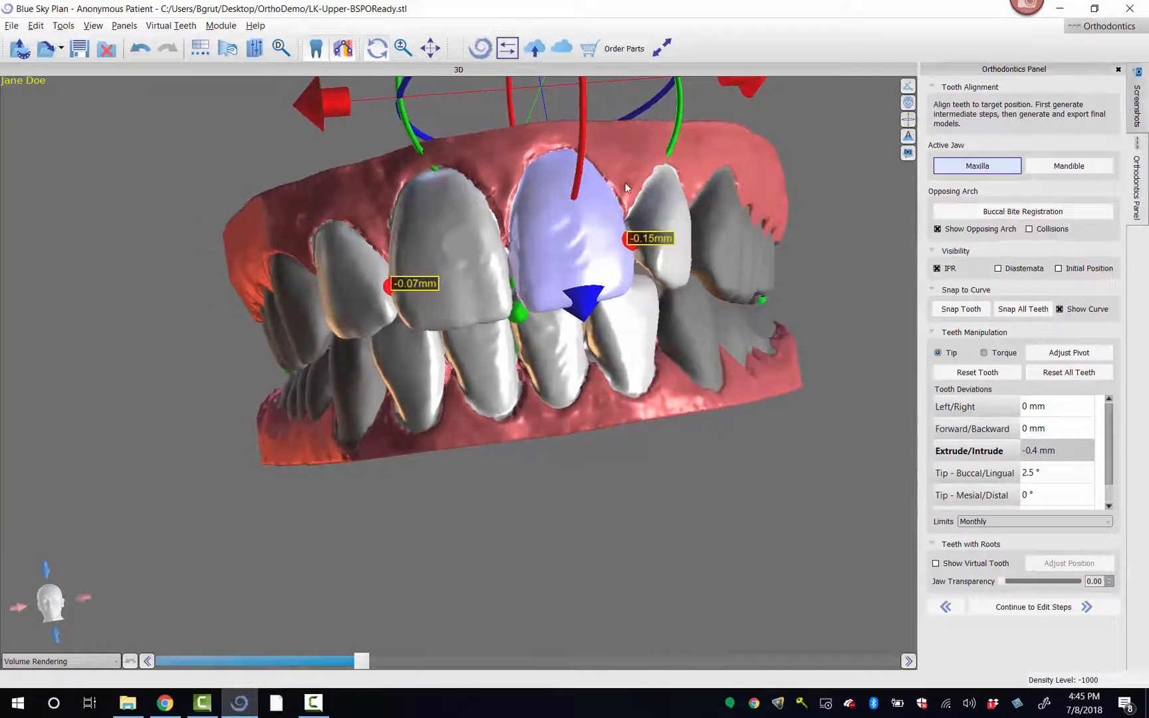
left_click_drag(671, 155, 672, 156)
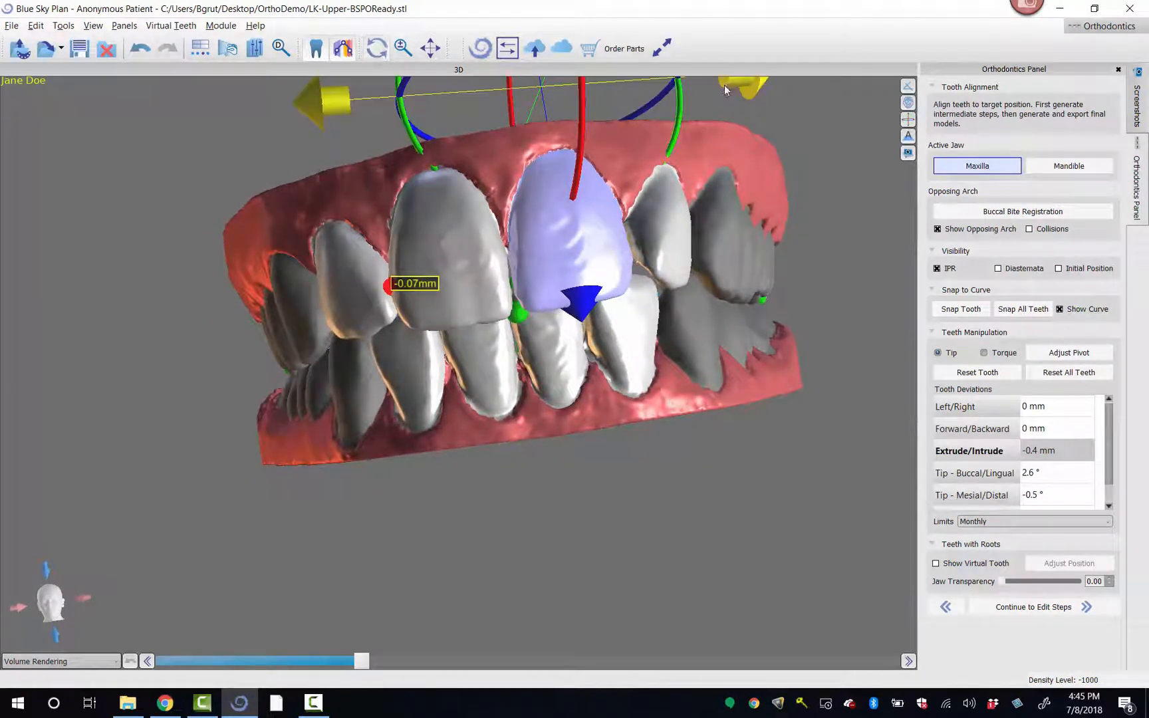
left_click_drag(725, 85, 723, 86)
Select the upper left lateral incisor and adjust its pivot by shifting and tilting it from side and oblique views.
left_click_drag(655, 496, 468, 465)
left_click(578, 247)
left_click_drag(492, 506, 421, 570)
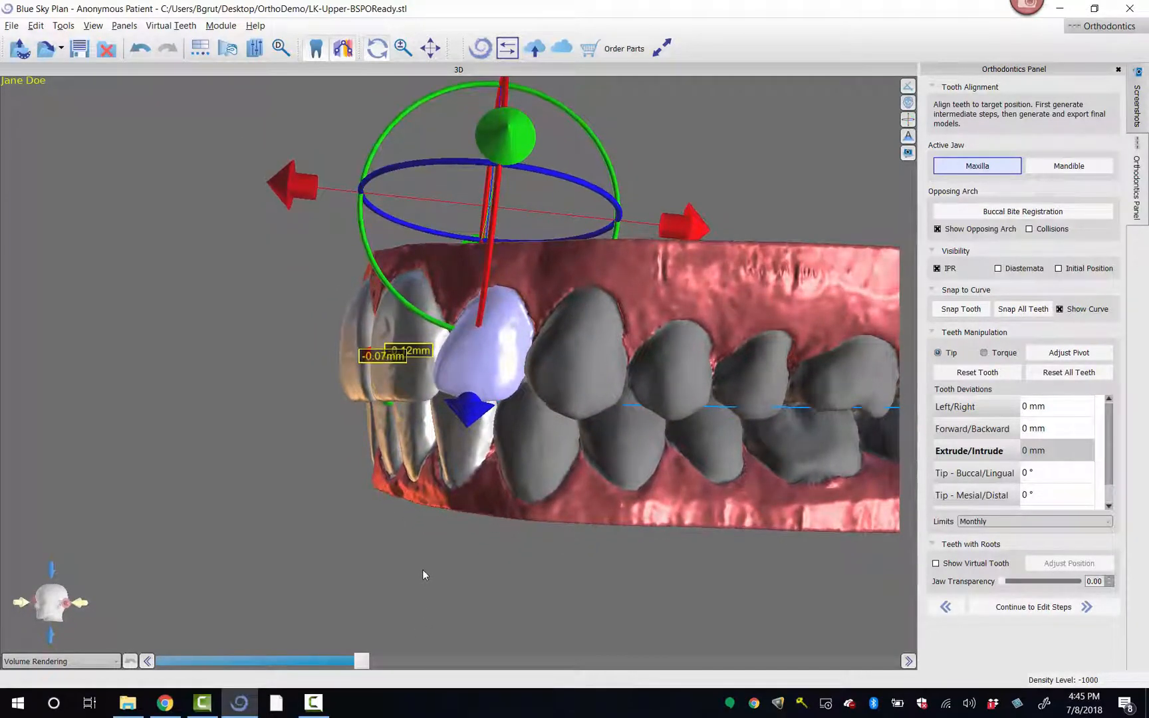
left_click(1058, 352)
left_click_drag(677, 229, 707, 241)
left_click_drag(622, 141, 630, 156)
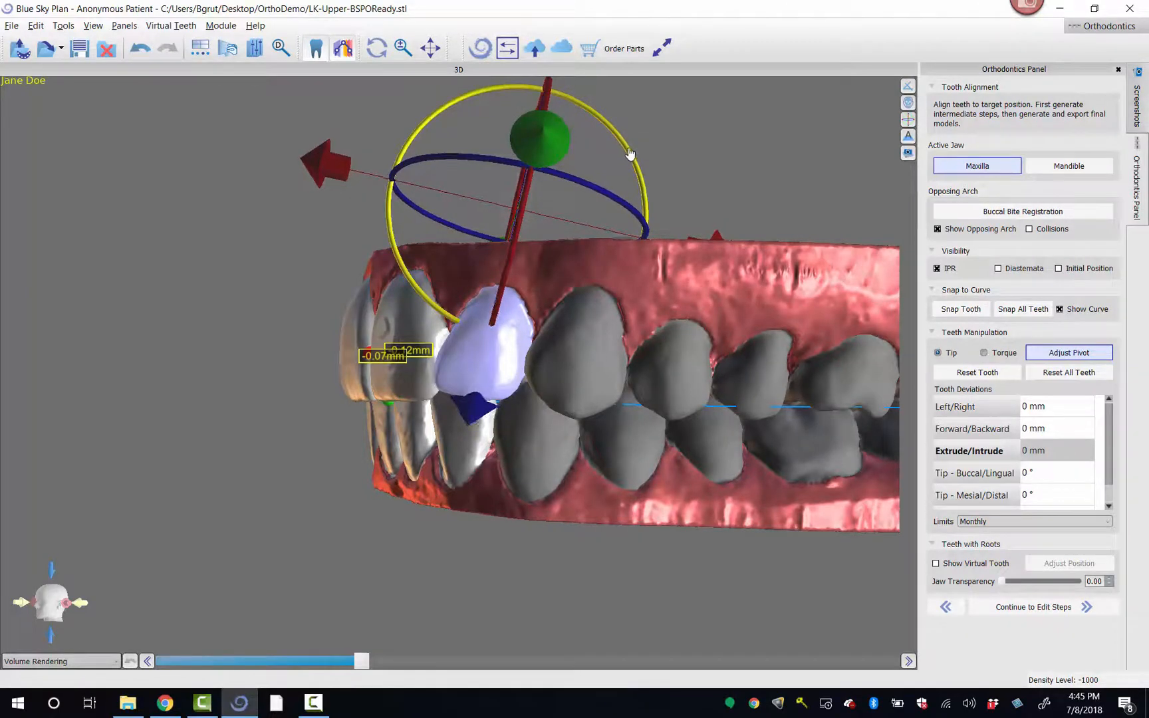
right_click_drag(659, 153, 689, 13)
right_click_drag(391, 573, 489, 576)
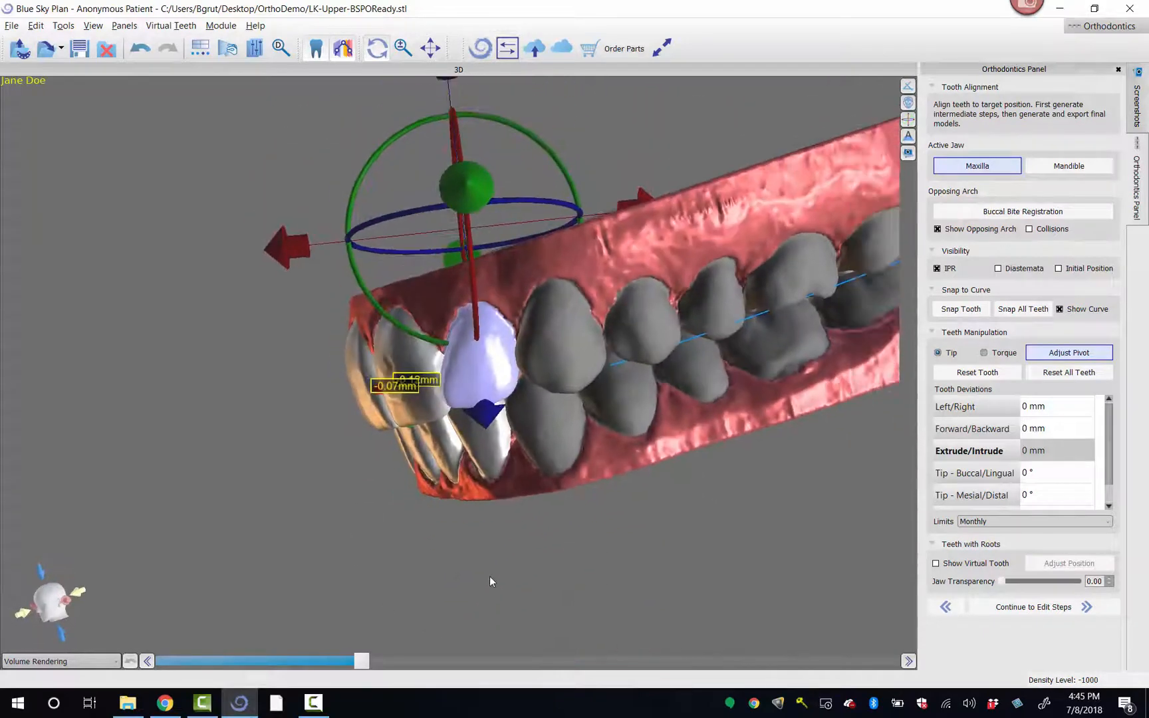
left_click_drag(570, 180, 573, 186)
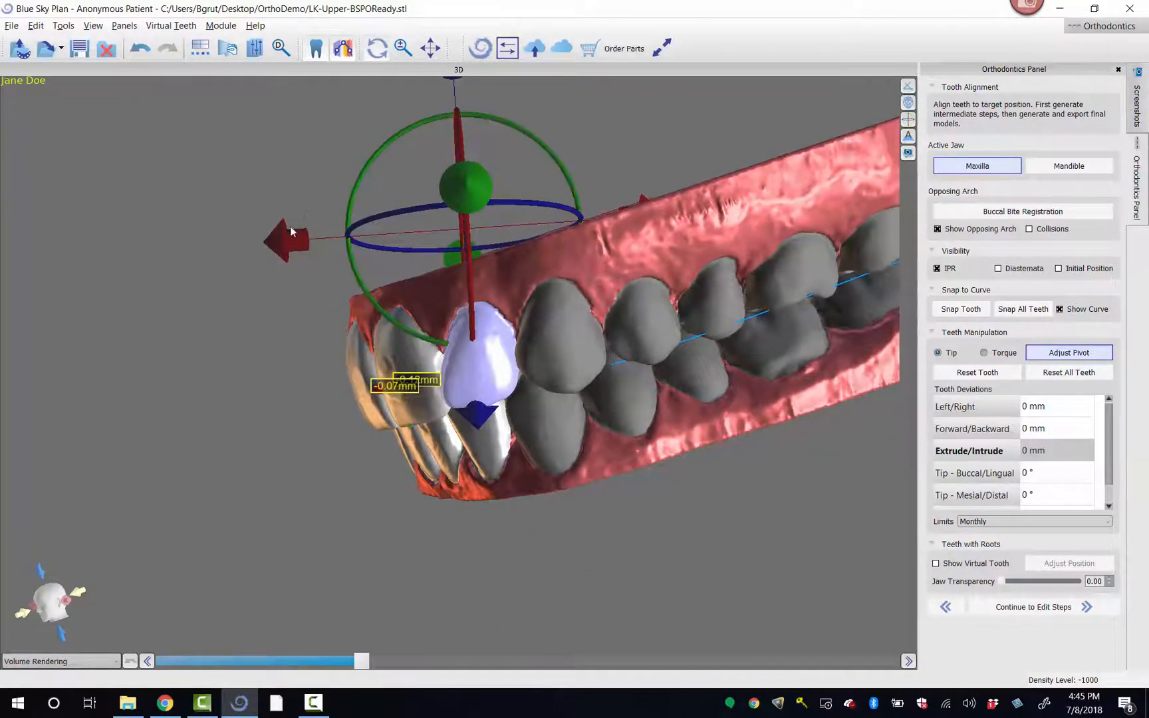
left_click_drag(287, 241, 289, 240)
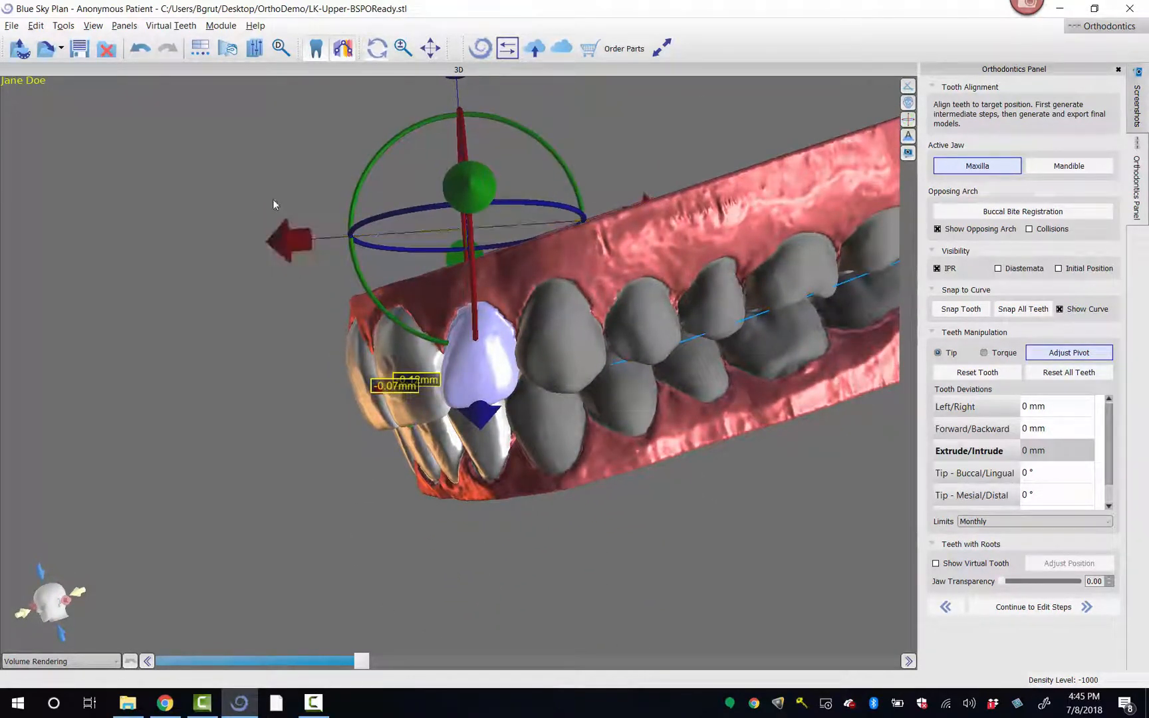
left_click(1083, 360)
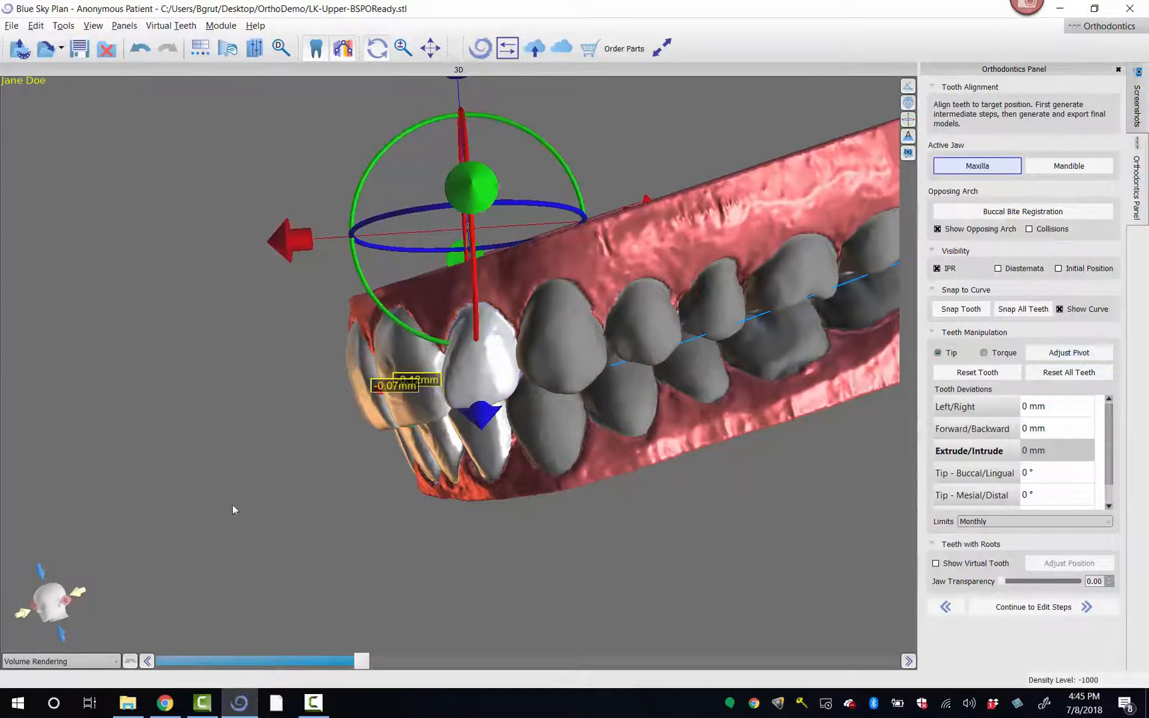
Rotate the upper left lateral incisor about its long axis from a view below, and hide the IPR values.
right_click_drag(326, 393, 484, 70)
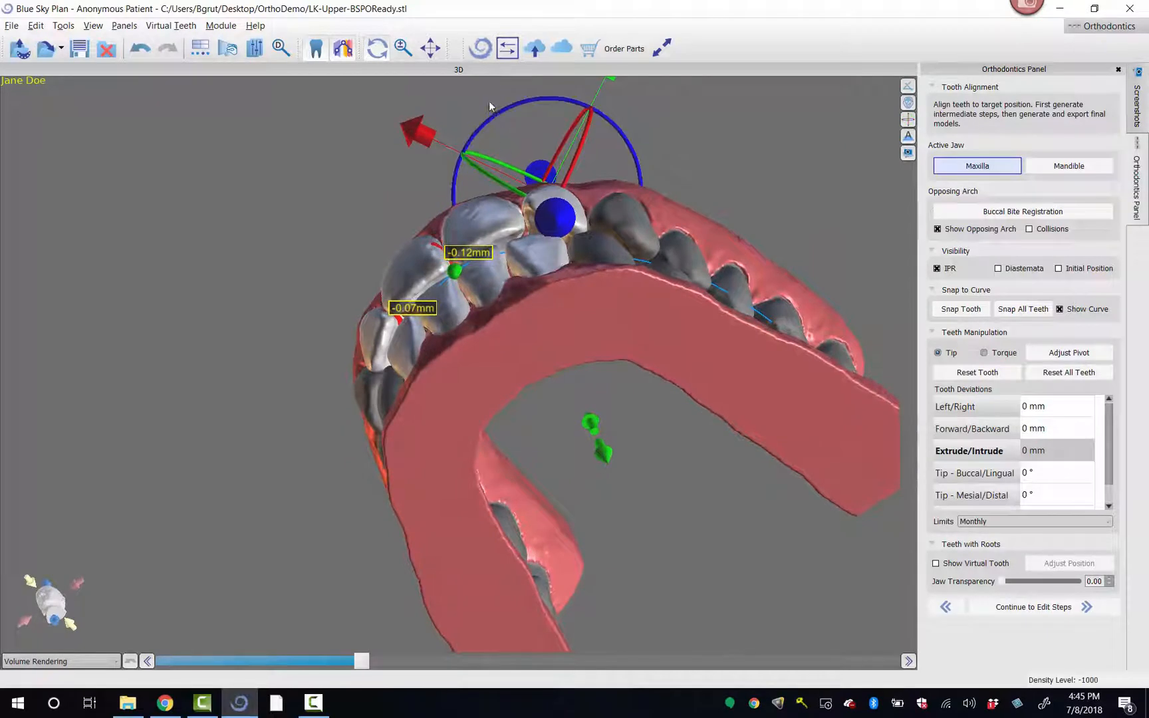
left_click_drag(489, 103, 433, 147)
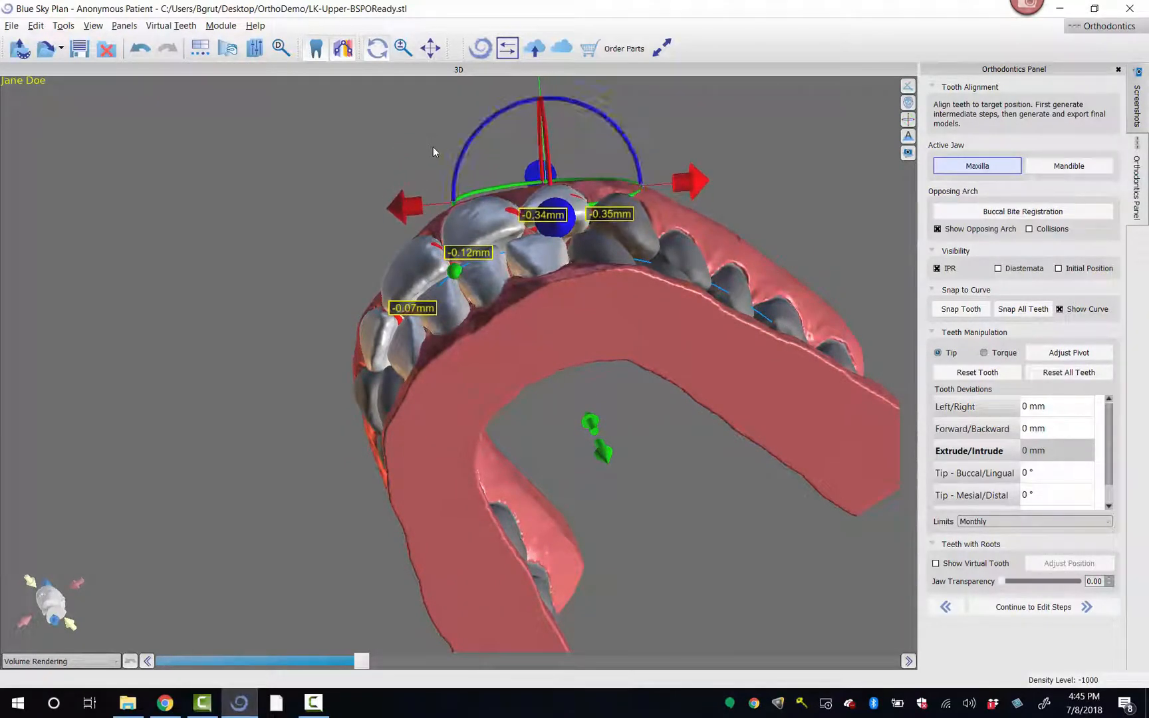
left_click(938, 269)
left_click(1129, 629)
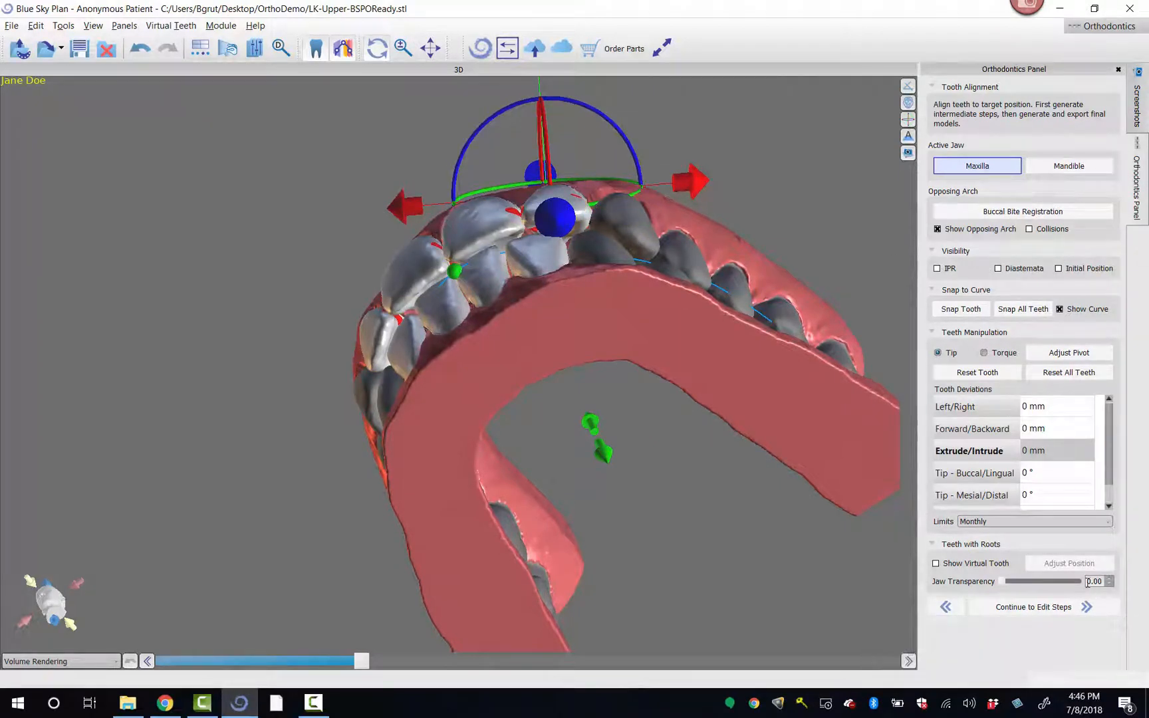
left_click(938, 268)
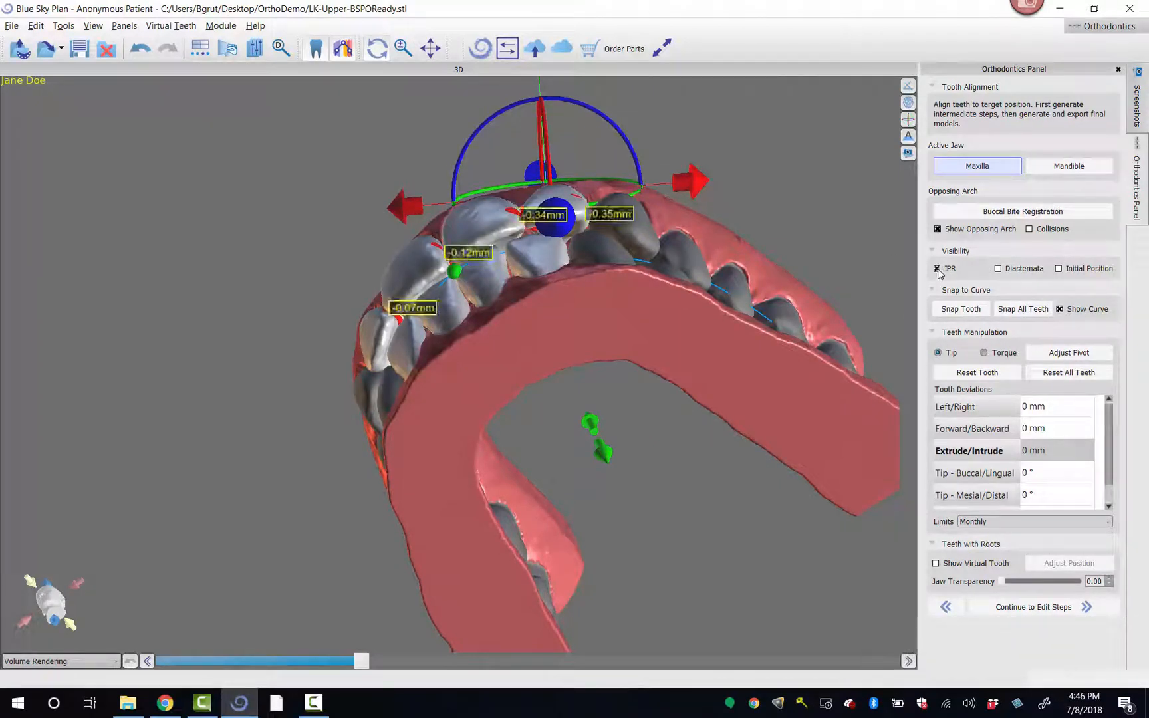
left_click(939, 269)
Tip the upper left lateral incisor to 2.8° mesial/distal and 1.4° buccal/lingual, with -0.3 mm left/right and -0.2 mm forward/backward.
left_click_drag(709, 131, 364, 280)
left_click_drag(418, 151, 407, 186)
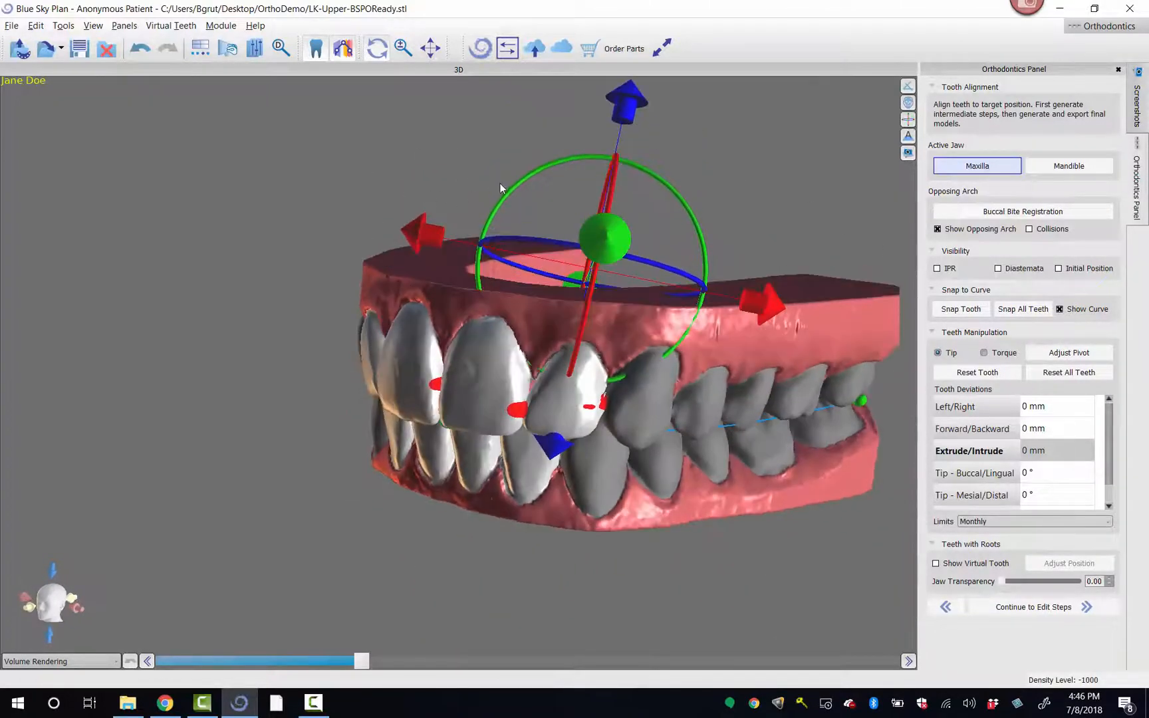
left_click_drag(497, 206, 495, 201)
left_click_drag(759, 294, 751, 296)
left_click_drag(586, 500, 592, 532)
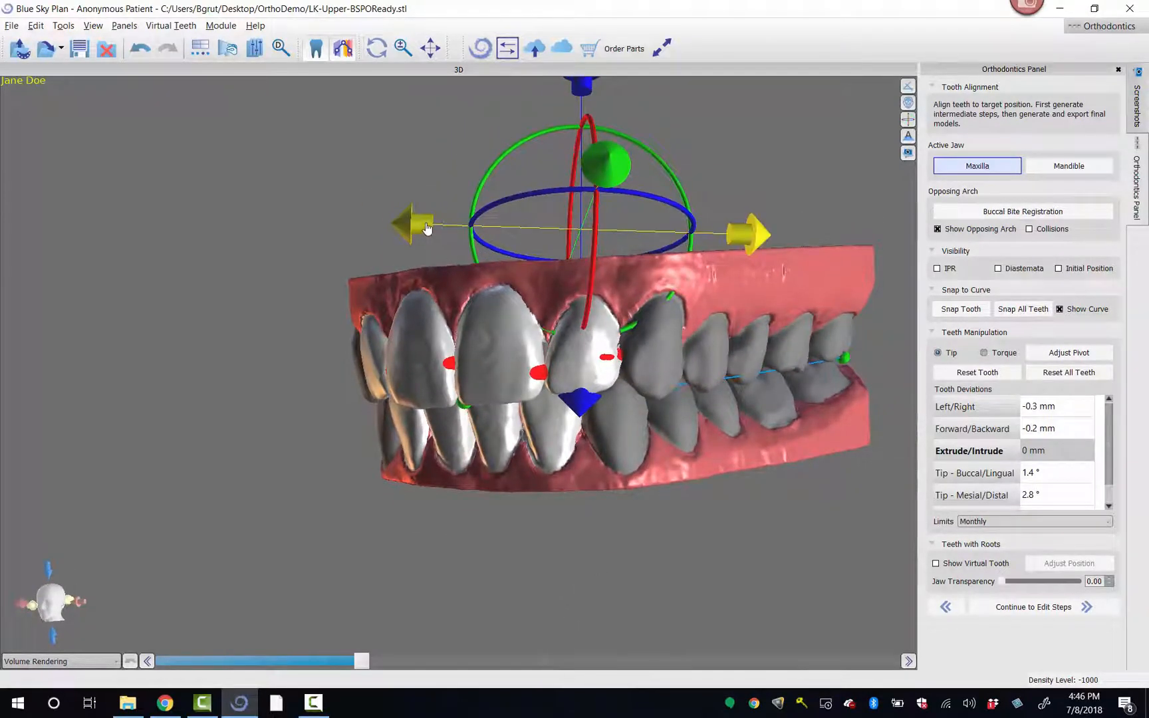
Show the IPR values again and examine the contacts between the upper front teeth from the front and side.
left_click_drag(595, 582, 661, 628)
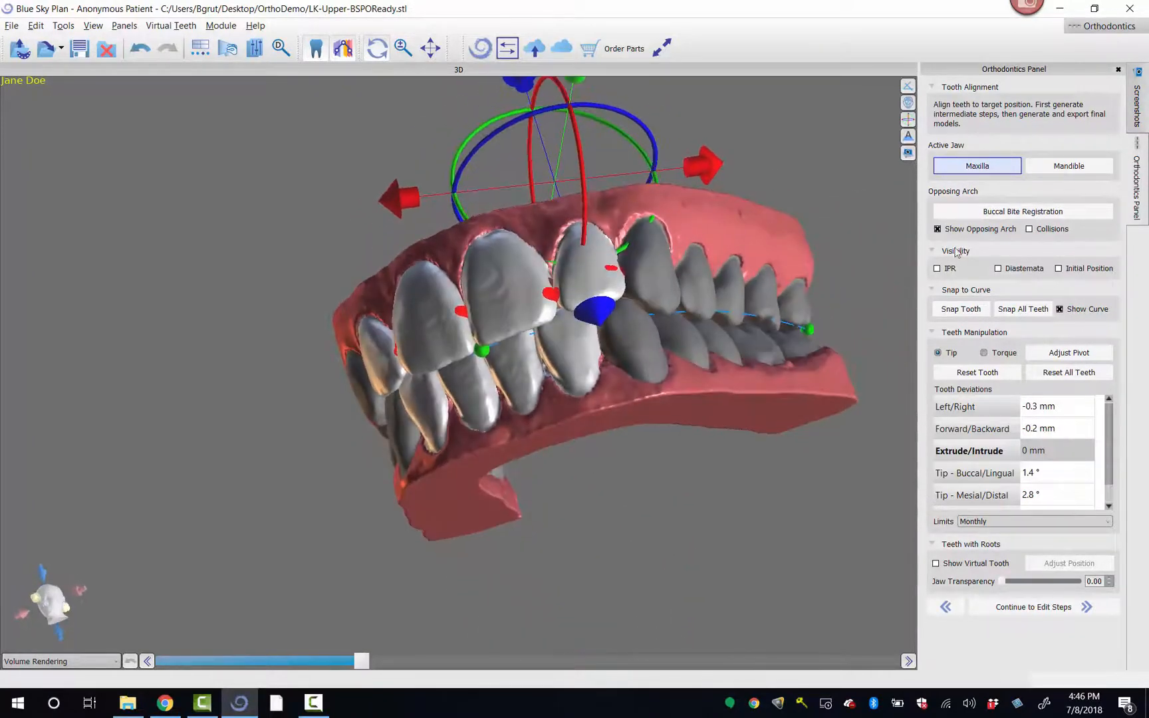
left_click(937, 269)
left_click_drag(320, 240, 499, 381)
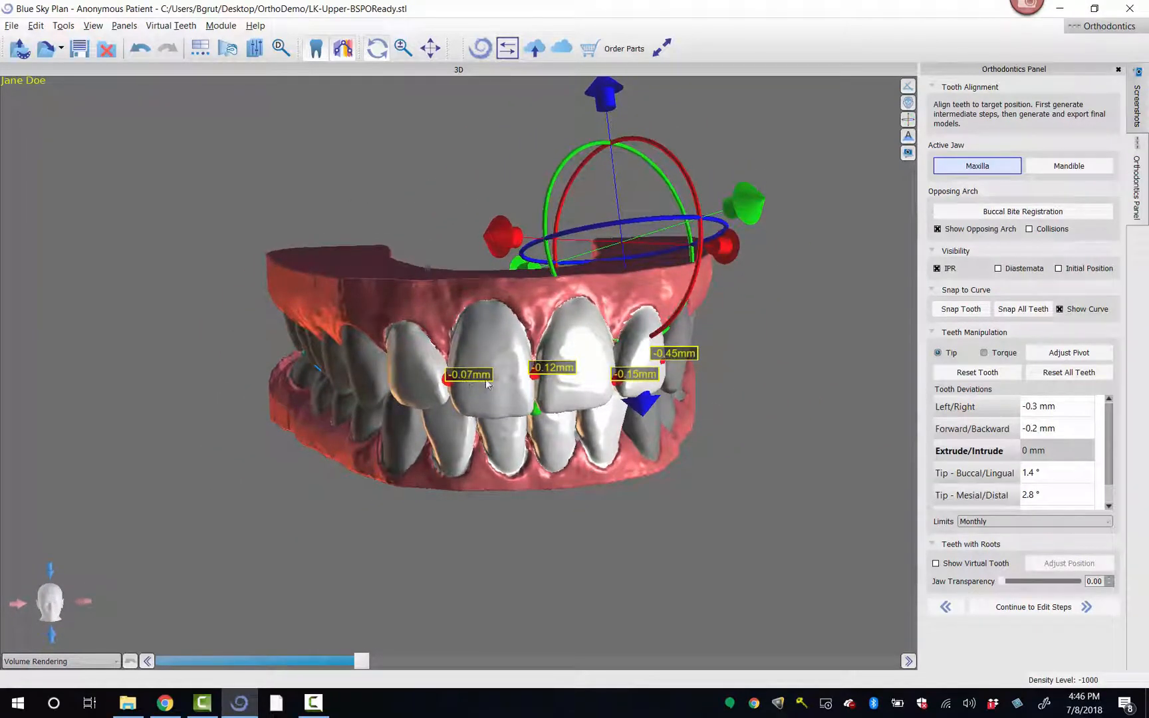
left_click_drag(571, 519, 574, 389)
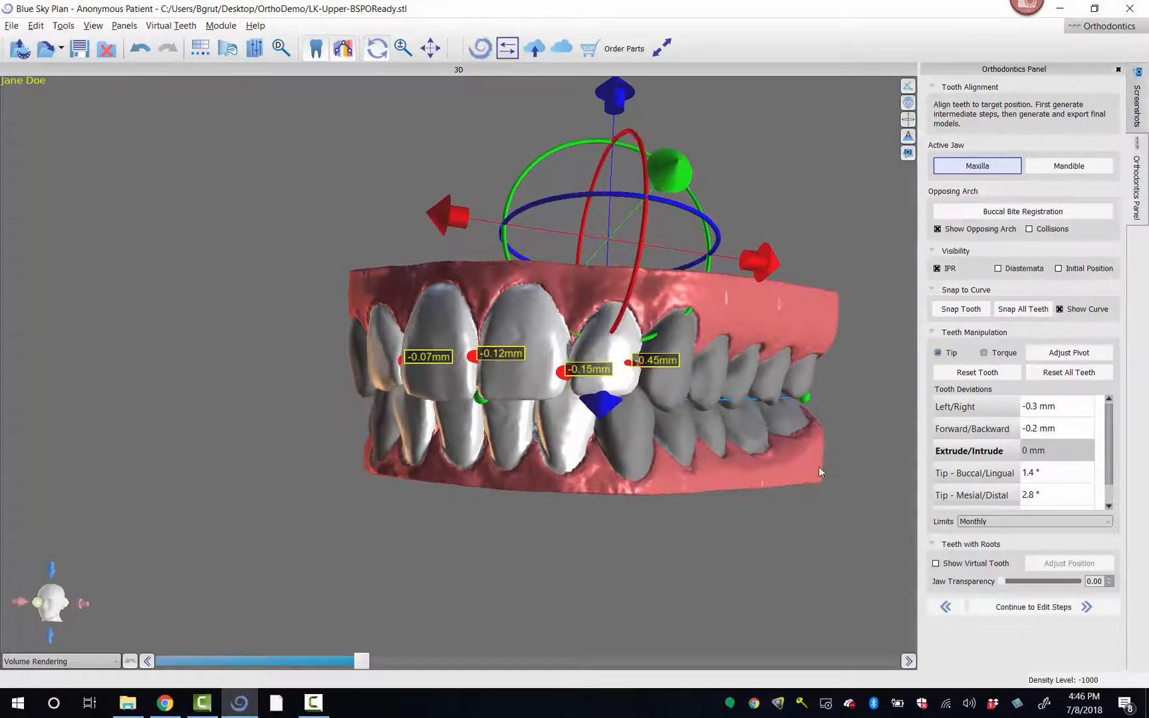
Shift the upper left lateral incisor to -0.5 mm left/right and -0.3 mm forward/backward, and hide the IPR values.
left_click_drag(818, 467, 575, 356)
scroll(518, 552, "up", 3)
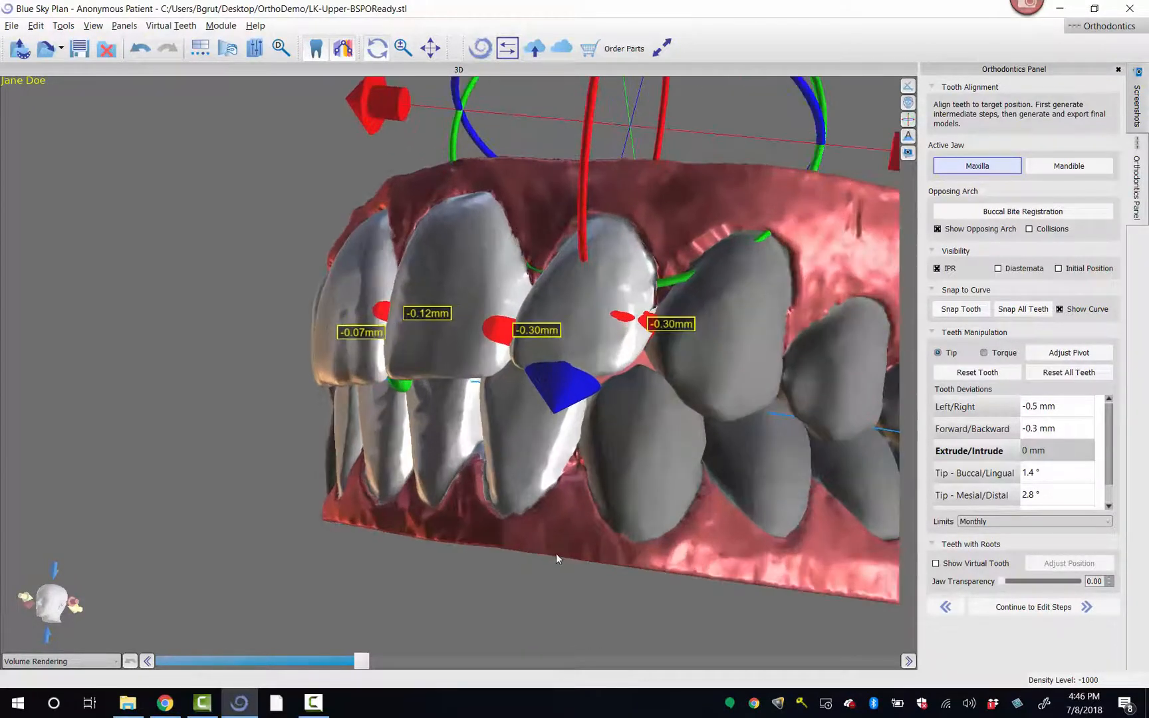
scroll(503, 551, "up", 4)
left_click_drag(484, 401, 634, 342)
left_click_drag(718, 409, 682, 429)
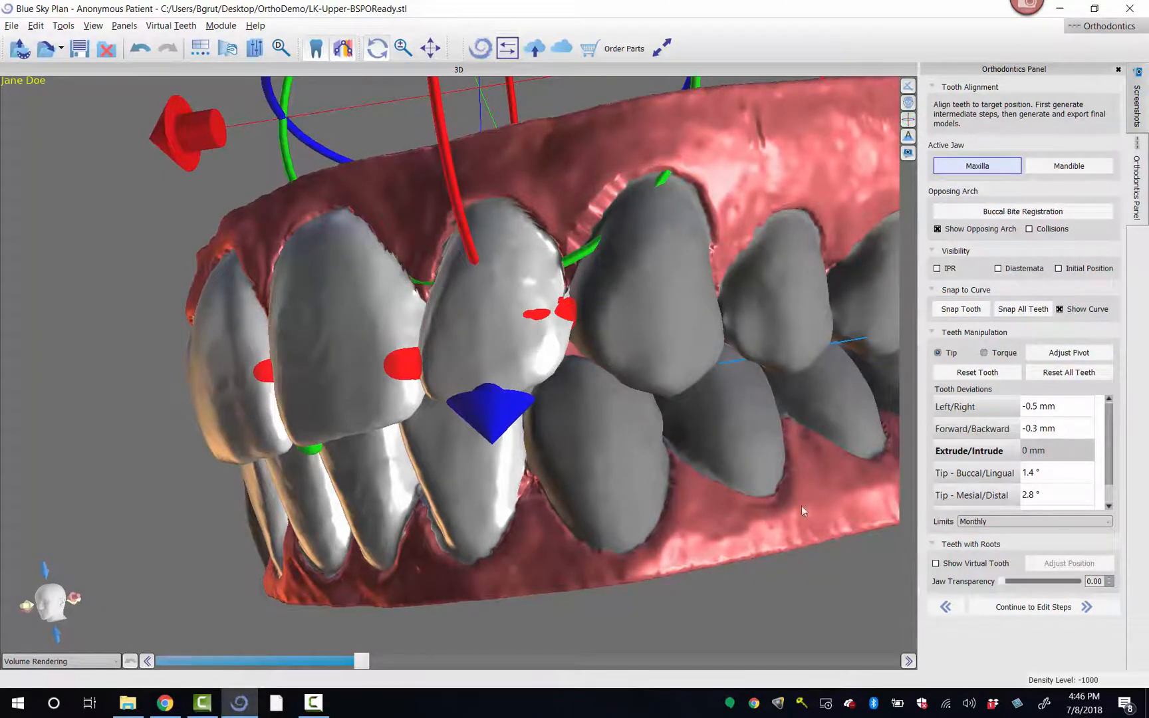
left_click_drag(803, 506, 831, 516)
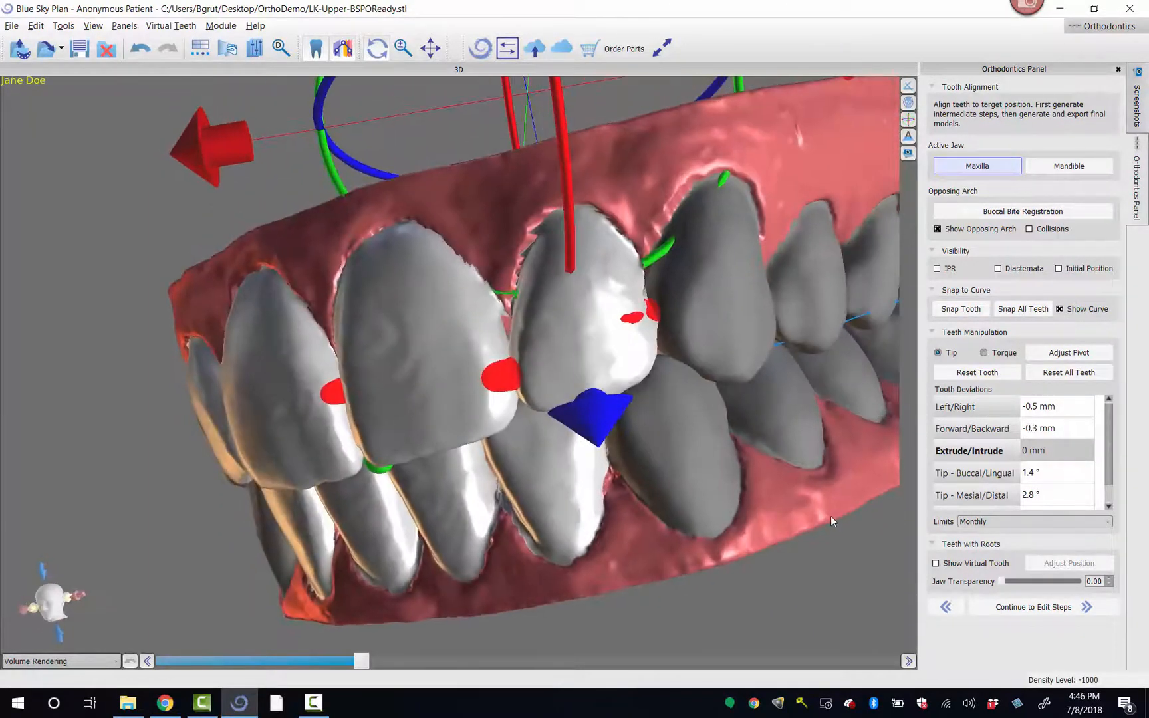
Show the IPR values again and examine the contacts around the upper left incisors from below.
left_click(938, 268)
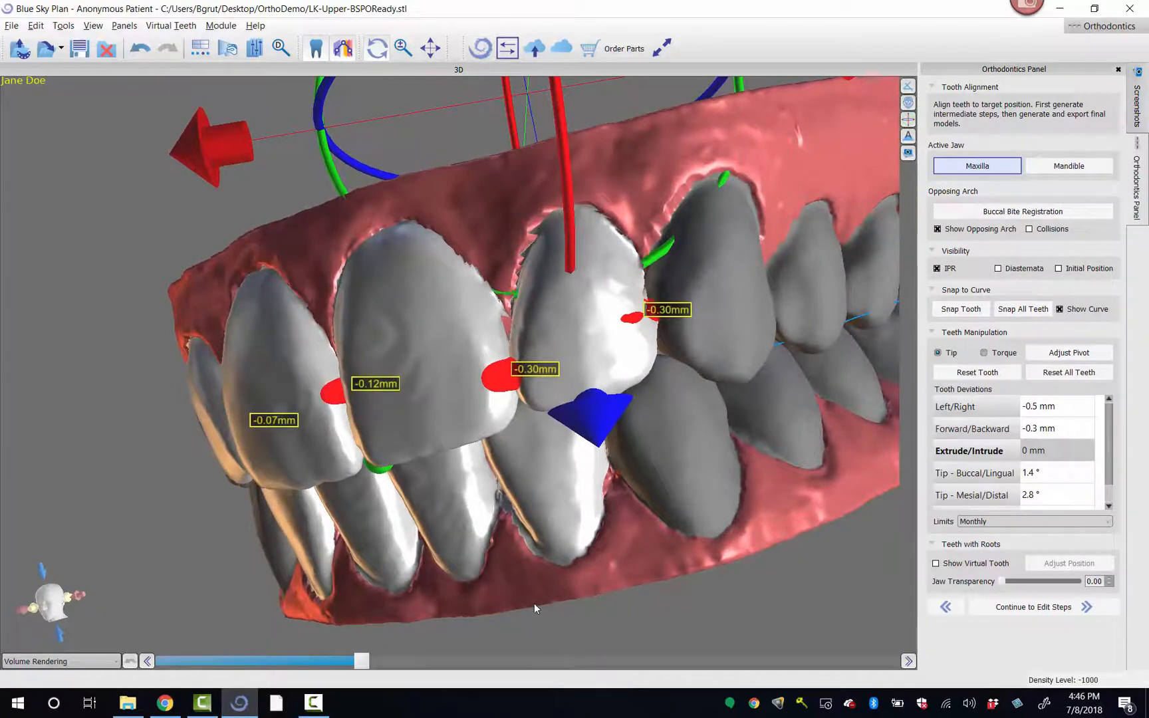
left_click_drag(534, 603, 469, 447)
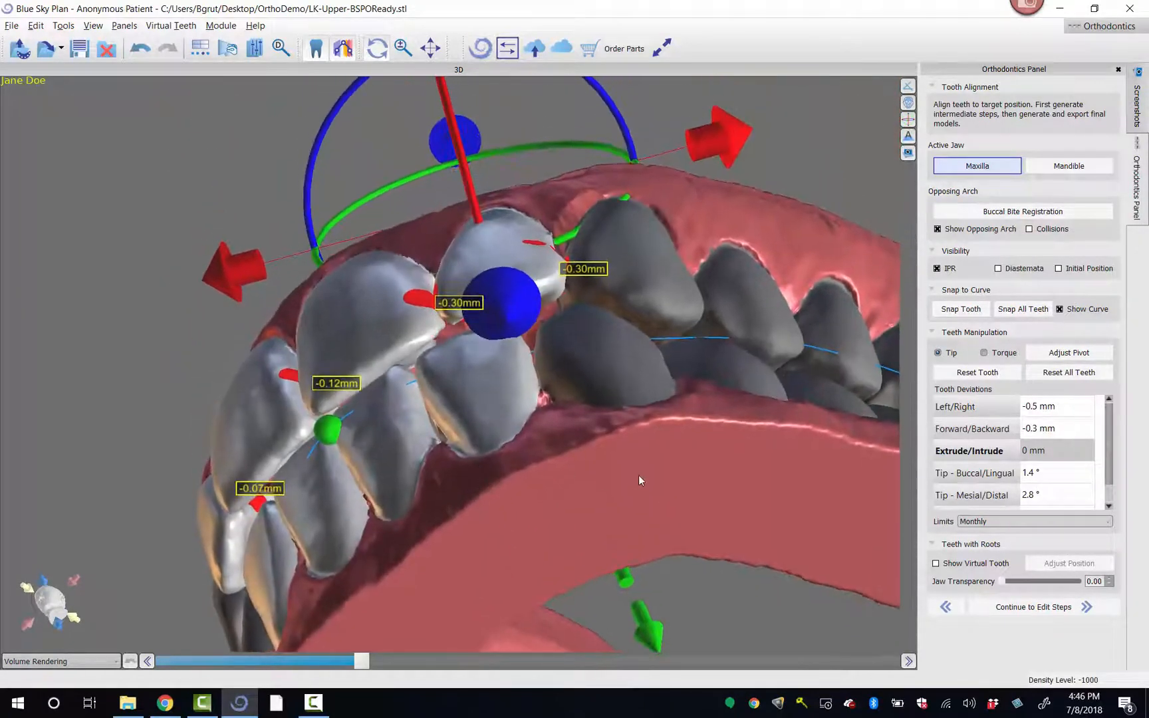
left_click_drag(638, 481, 598, 437)
left_click_drag(547, 392, 641, 319)
left_click_drag(588, 457, 549, 403)
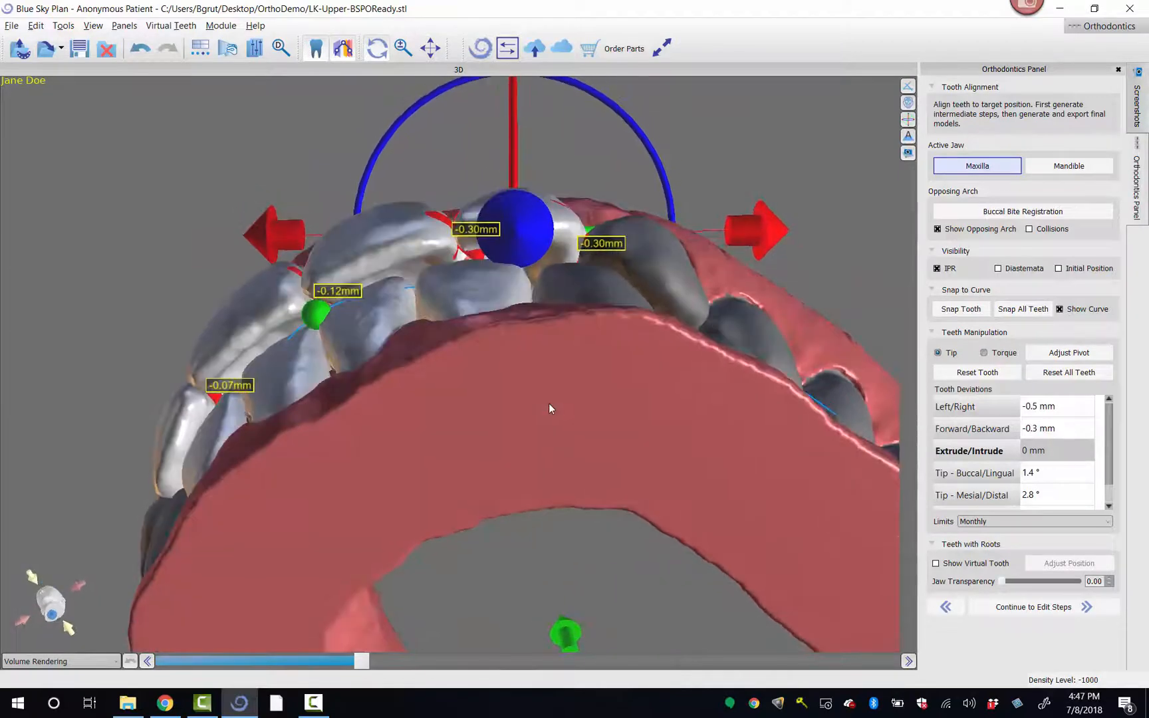
Shift the upper right lateral incisor slightly distally, away from the upper right central incisor.
left_click_drag(802, 126, 507, 475)
left_click_drag(234, 517, 356, 285)
left_click(355, 420)
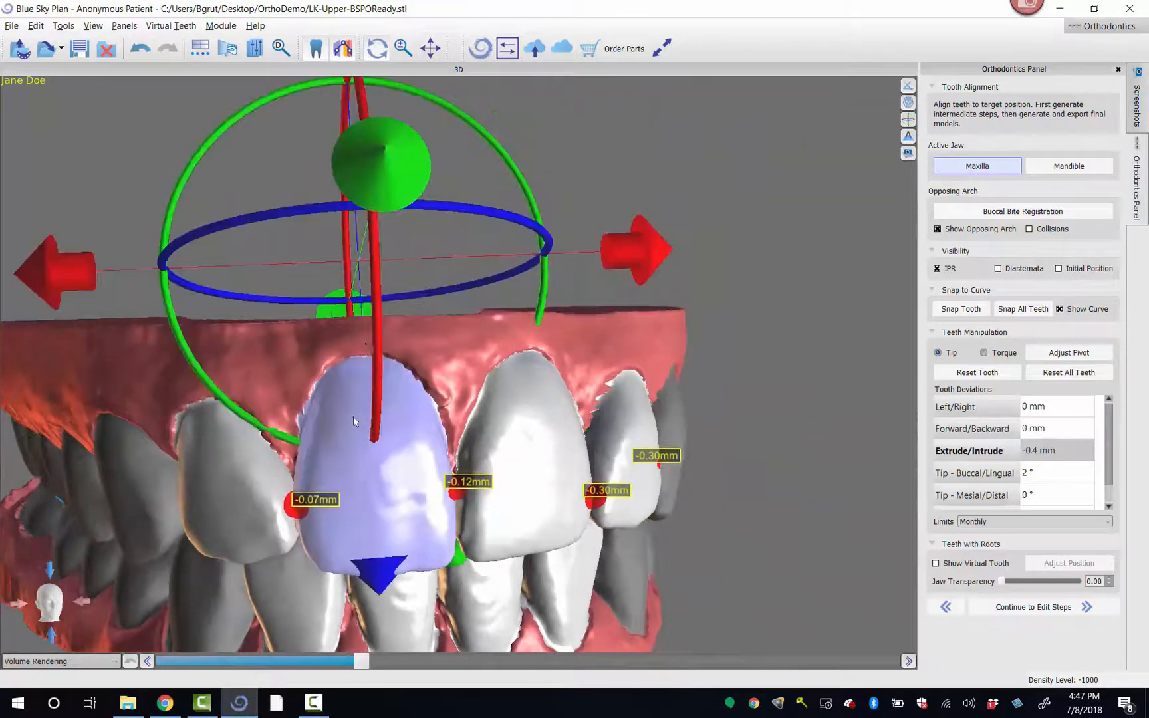
left_click_drag(113, 455, 601, 261)
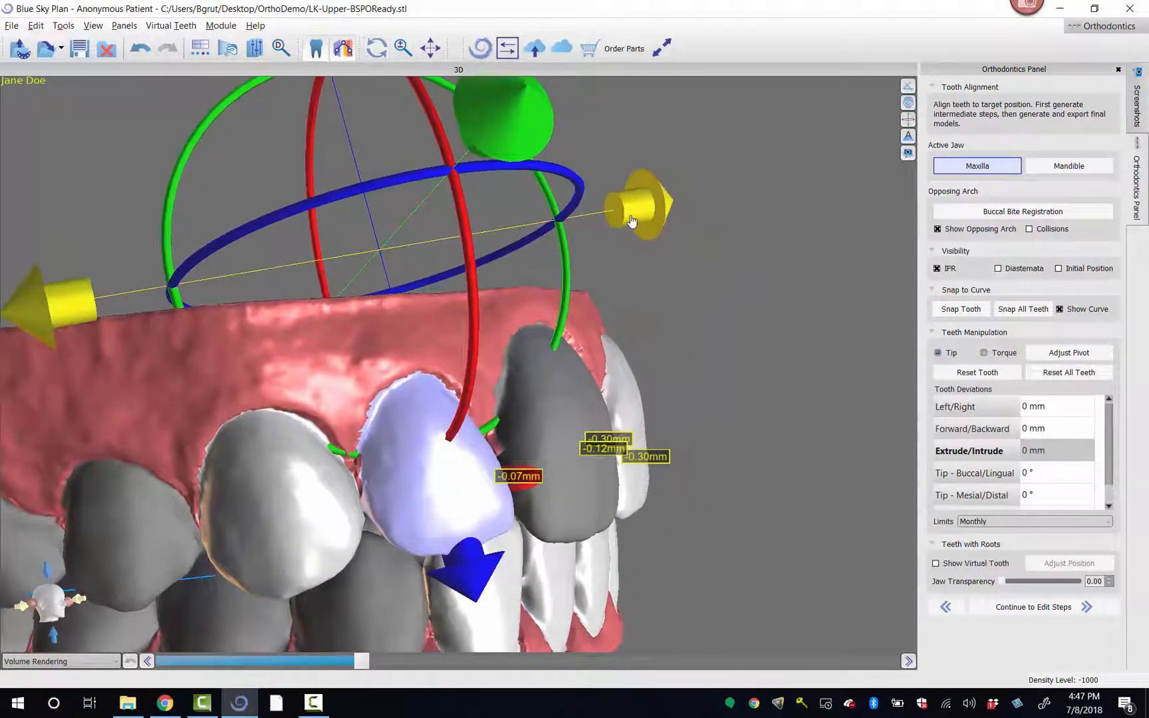
left_click(629, 215)
left_click(627, 215)
Shift the upper right central incisor to -0.2 mm left/right, away from the midline.
left_click(569, 367)
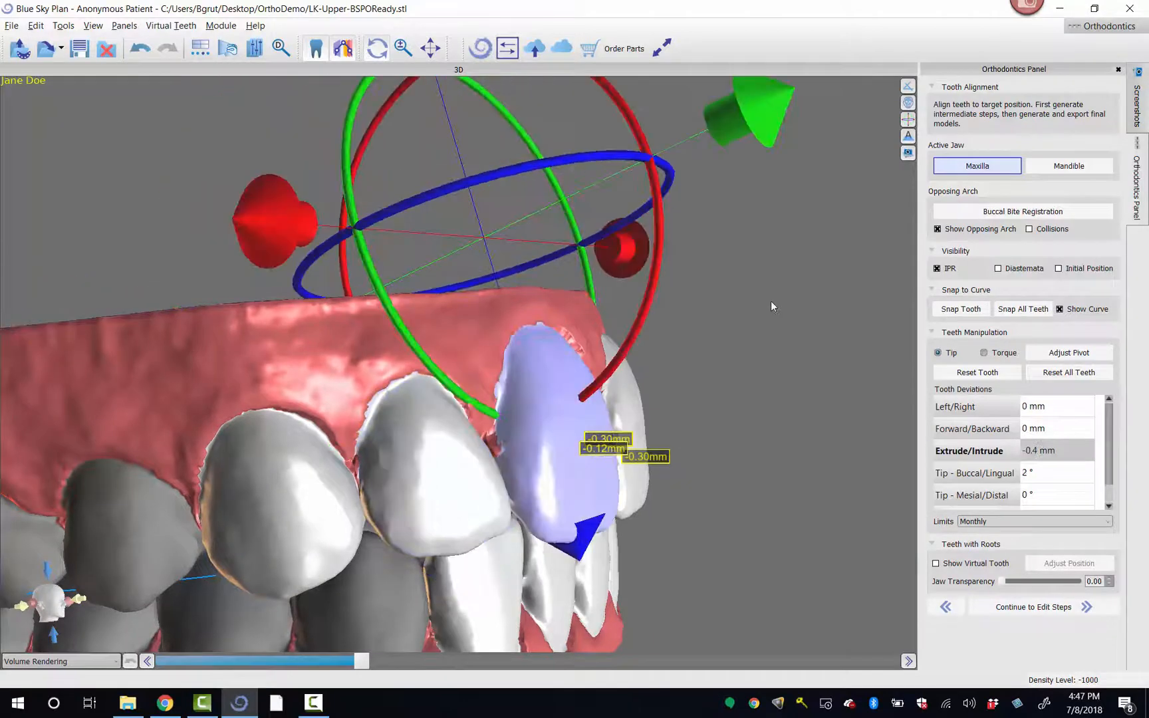
left_click_drag(772, 301, 522, 336)
left_click(639, 238)
left_click(639, 238)
Shift the upper left central incisor toward the midline and the upper left lateral incisor to -0.6 mm left/right.
left_click(509, 424)
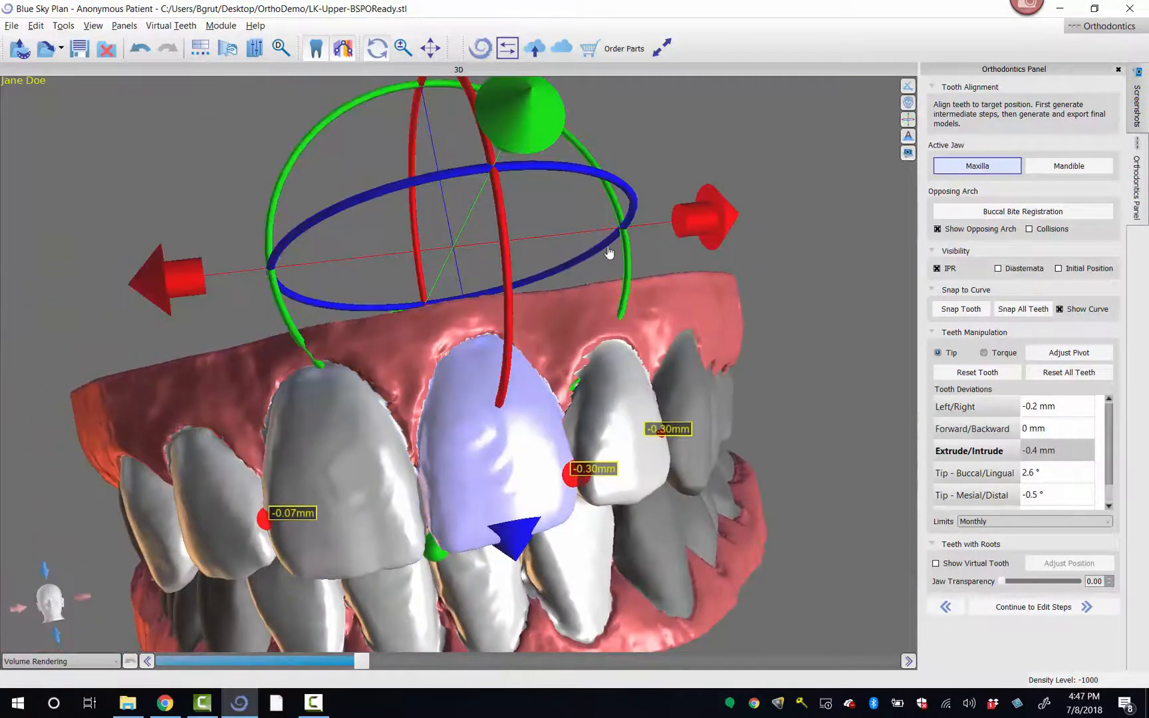
left_click(706, 214)
left_click_drag(709, 240, 581, 419)
left_click(581, 419)
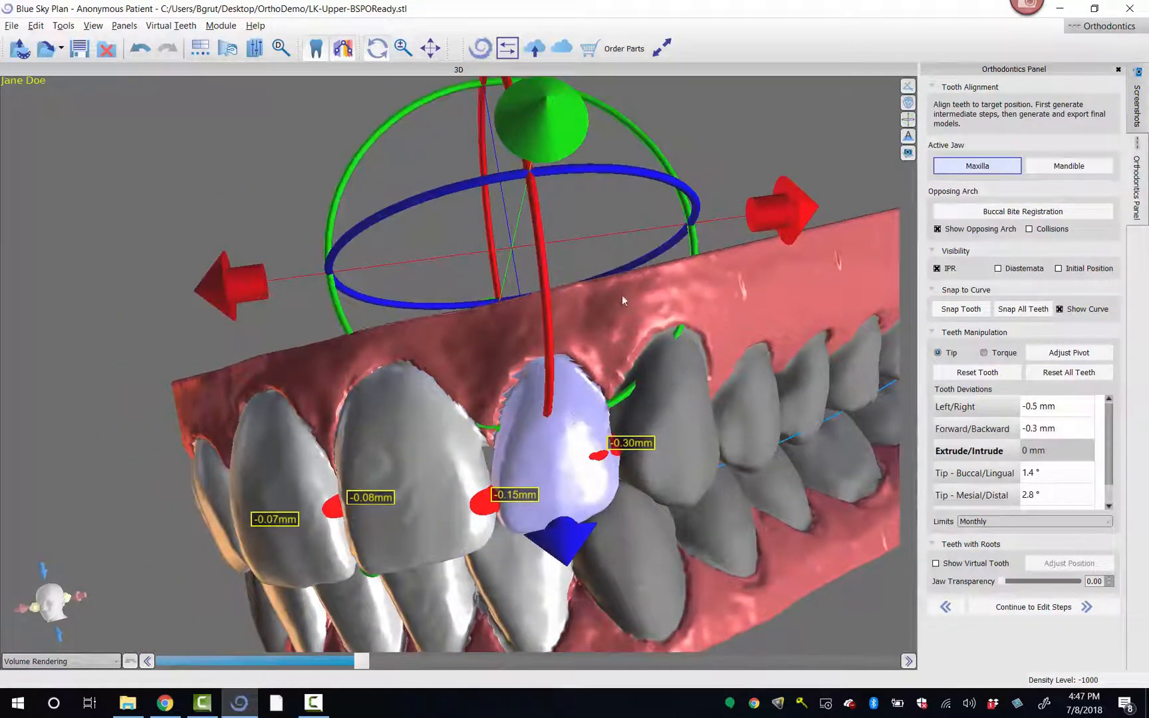
left_click(760, 221)
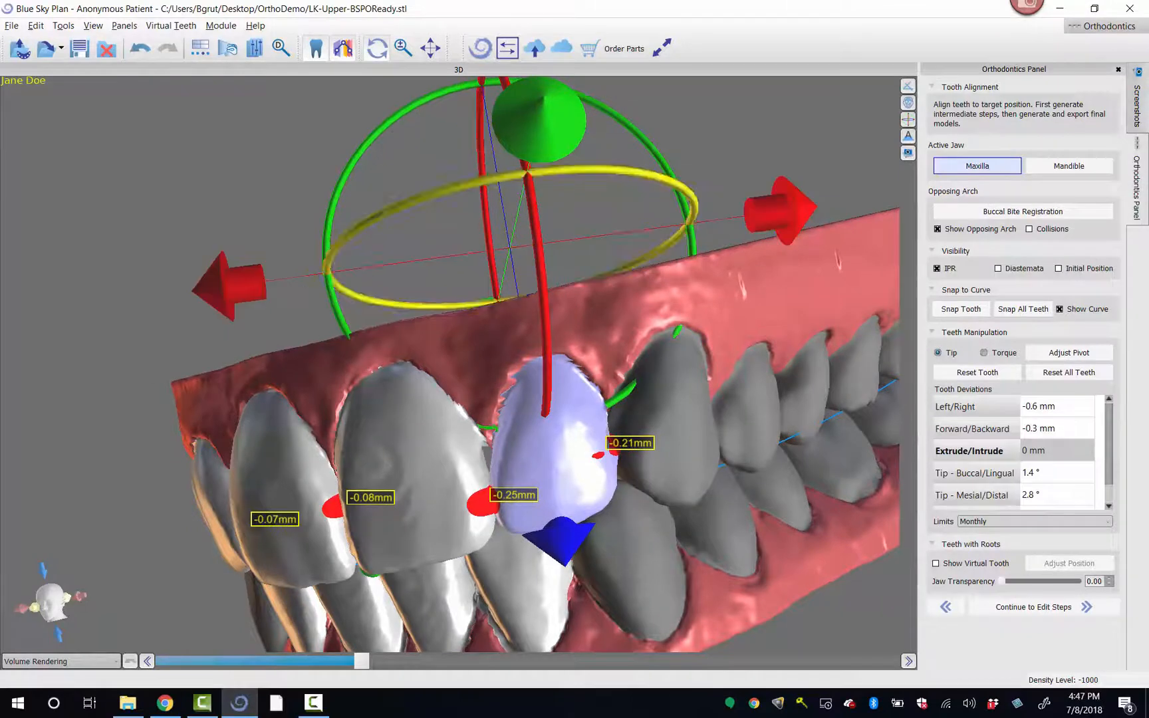
Examine the overall upper incisor alignment, deselect the lateral incisor, and hide the IPR values.
left_click_drag(426, 346, 451, 587)
left_click_drag(252, 288, 495, 318)
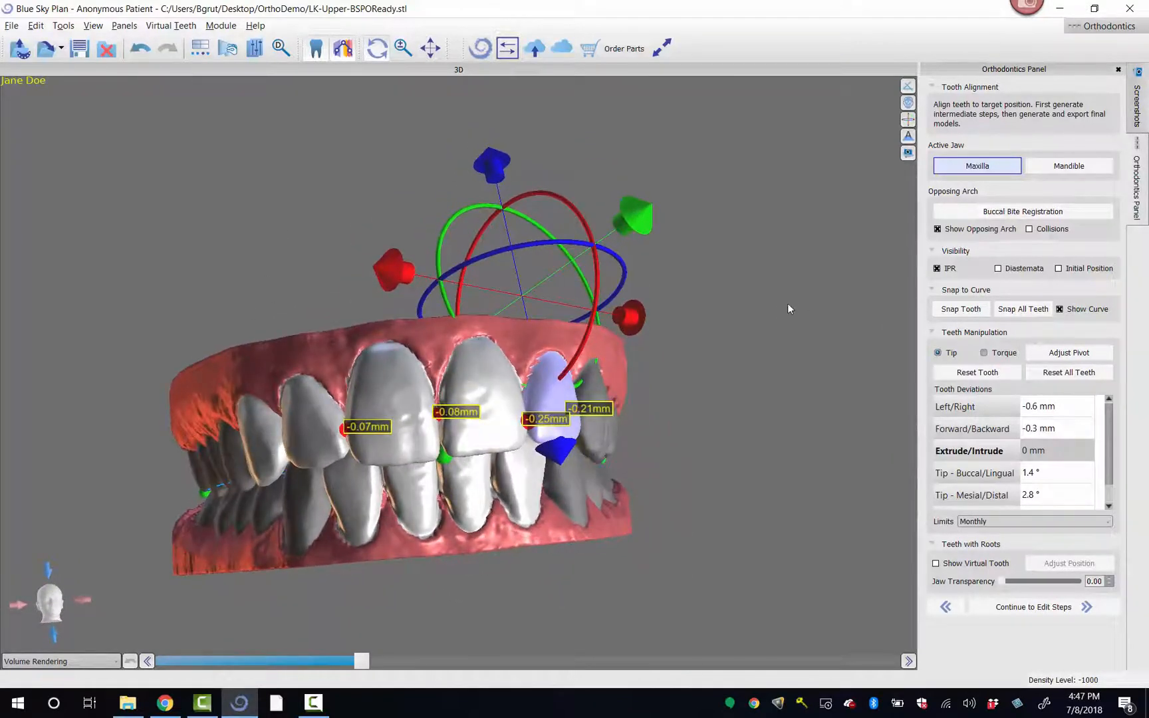
left_click_drag(789, 308, 613, 531)
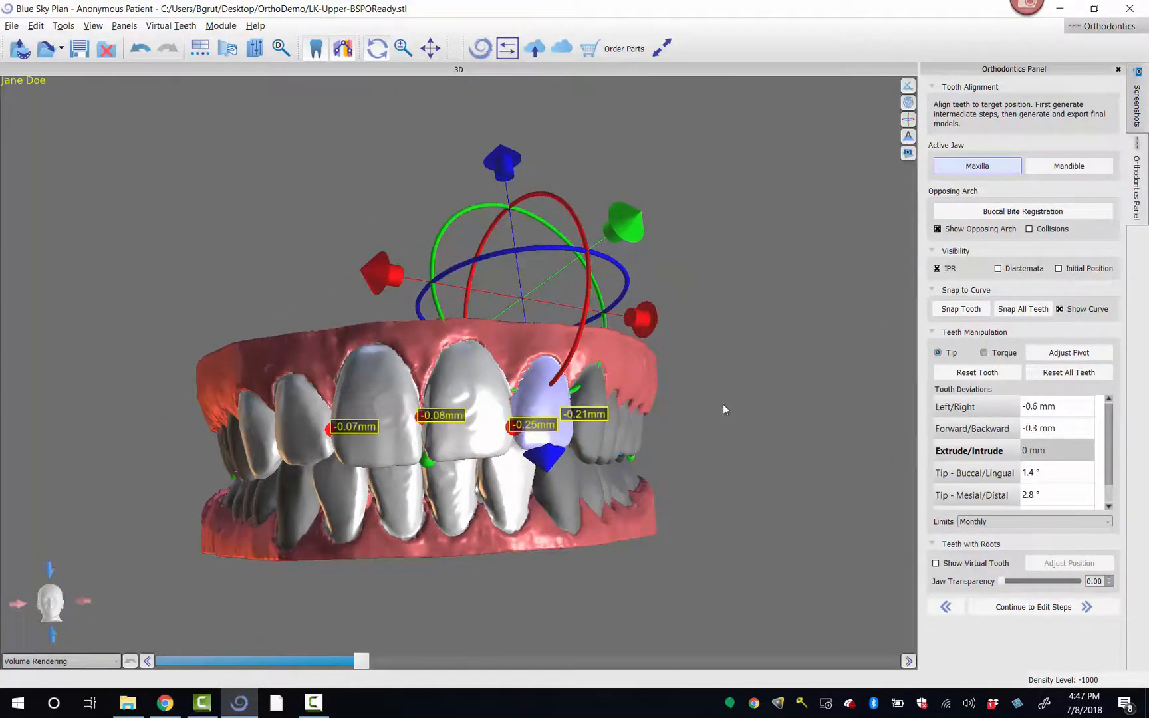
left_click(531, 590)
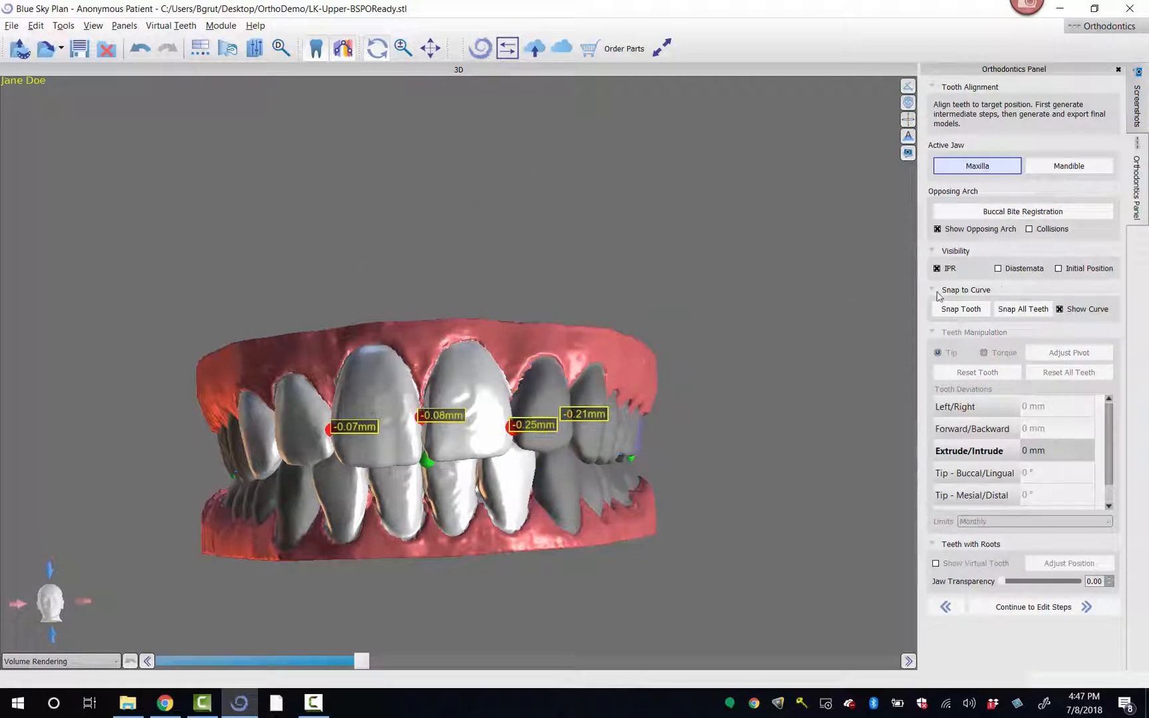
left_click(937, 268)
left_click_drag(518, 223, 431, 216)
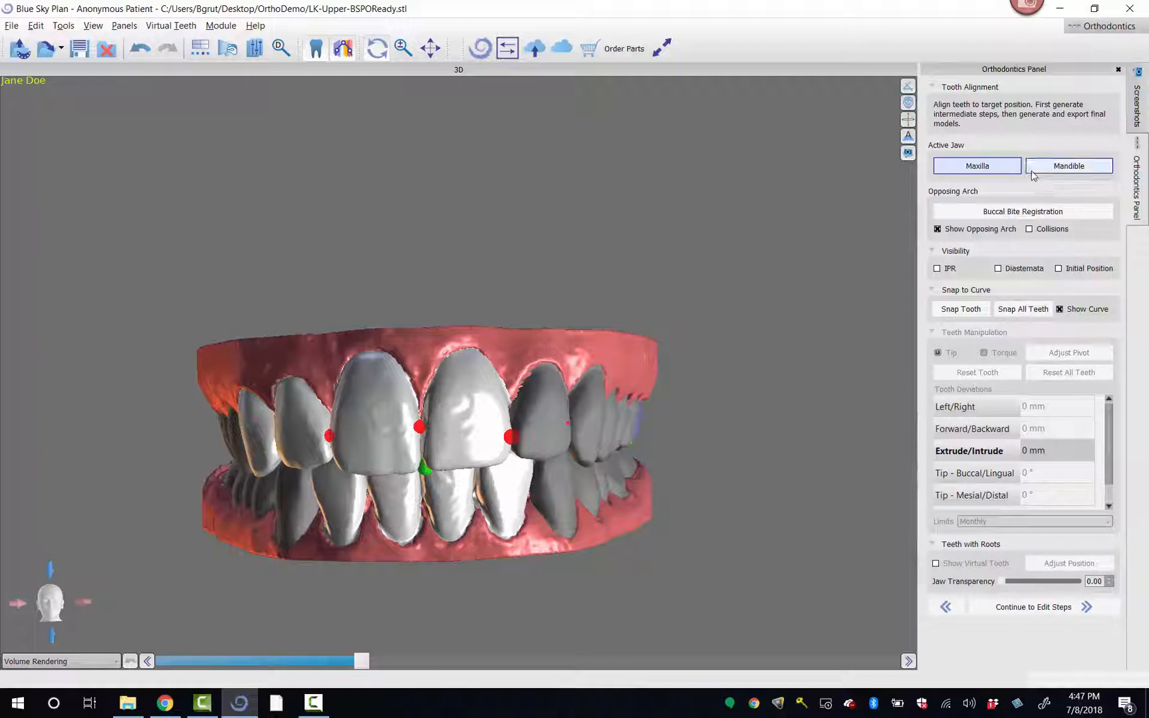
Make the maxilla the active jaw again and keep the tooth movement limits at Monthly.
left_click(978, 168)
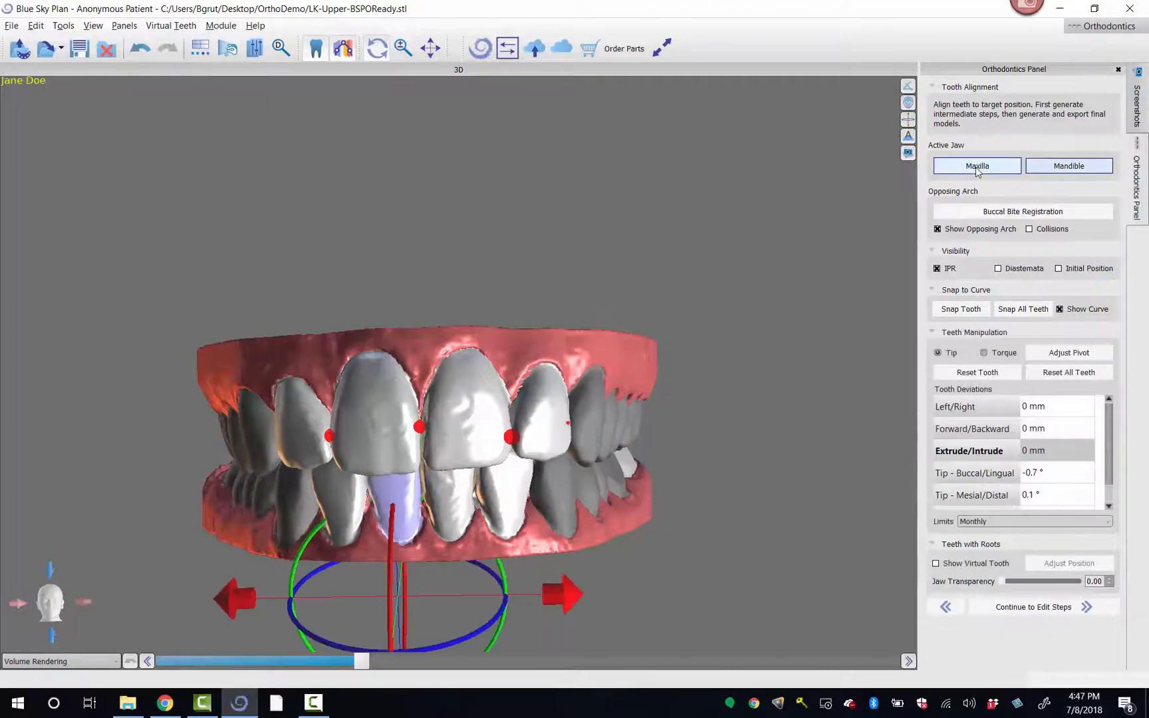
left_click(1013, 524)
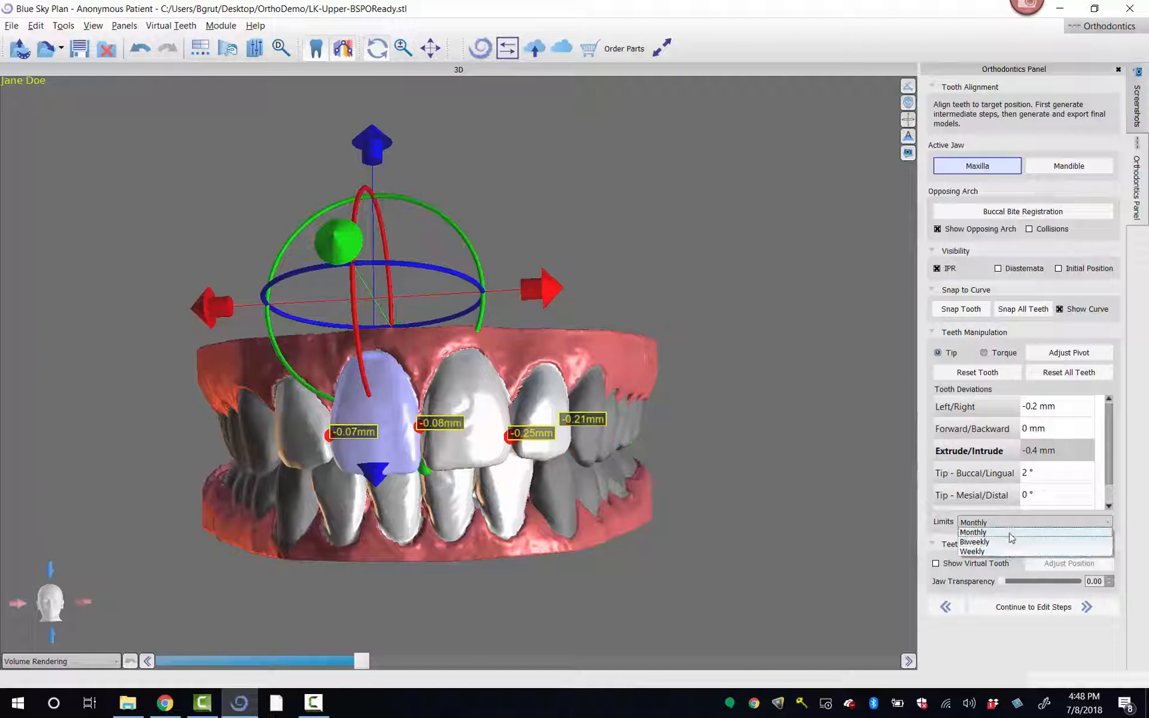
left_click(1015, 534)
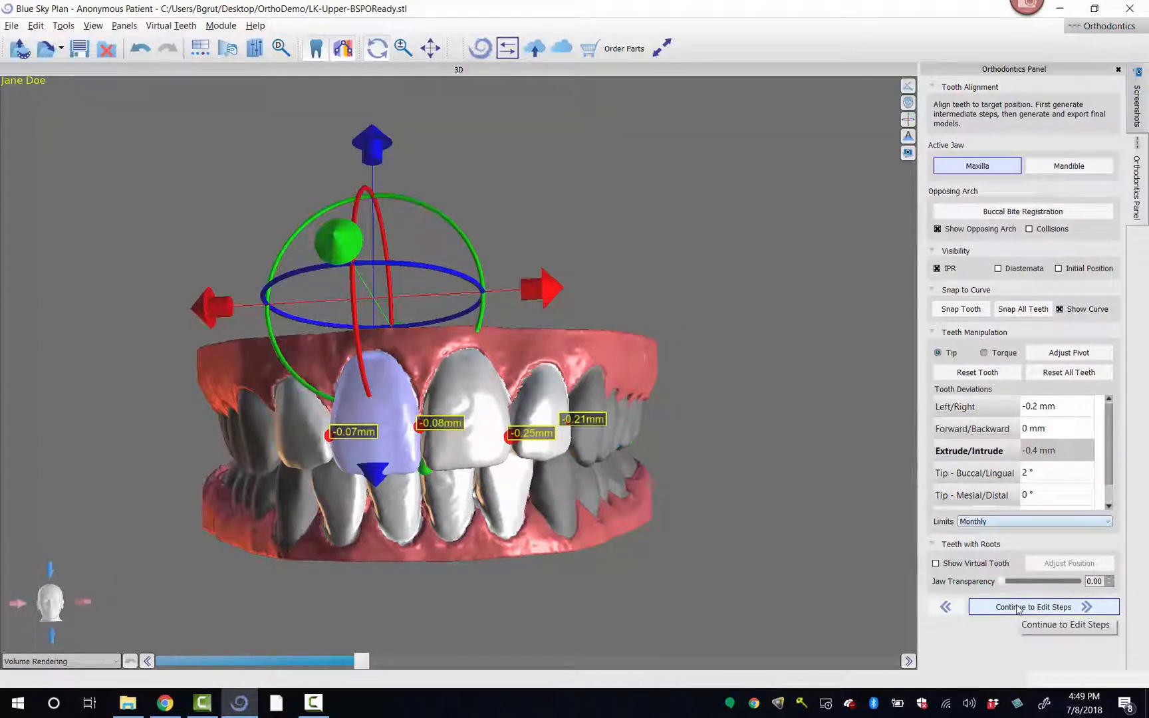
Show the virtual tooth with root for the upper right central incisor and examine its fit from both sides.
left_click(936, 564)
left_click_drag(858, 525, 753, 471)
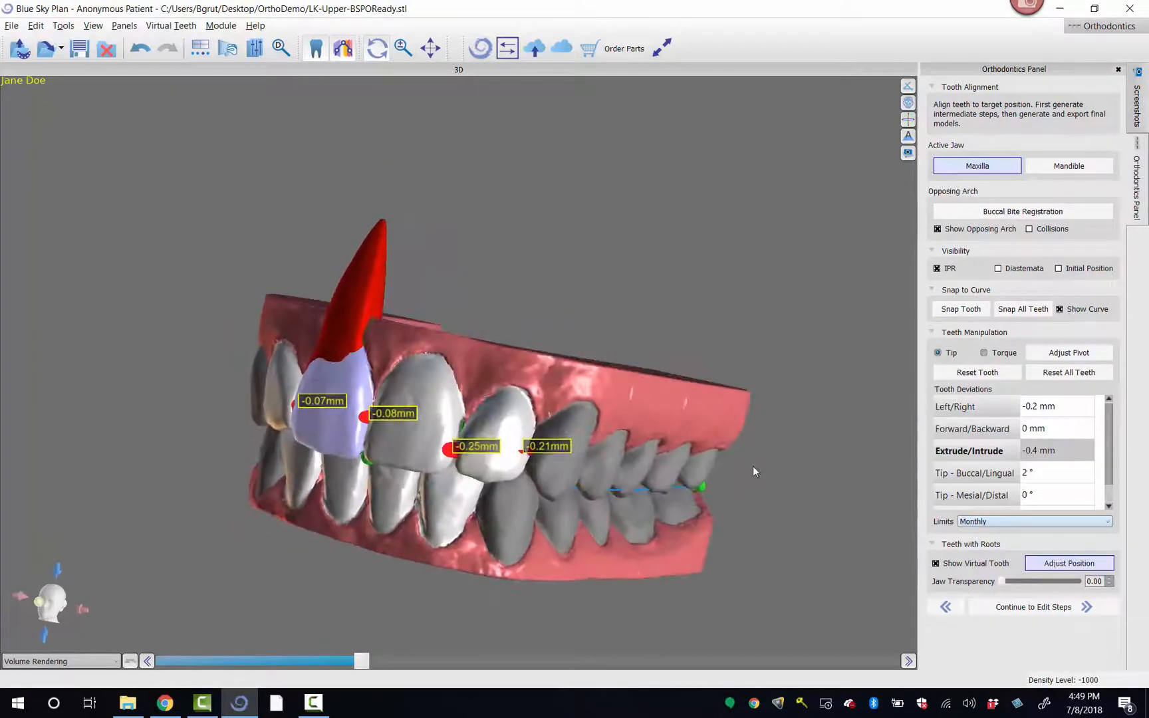
left_click_drag(490, 248, 754, 264)
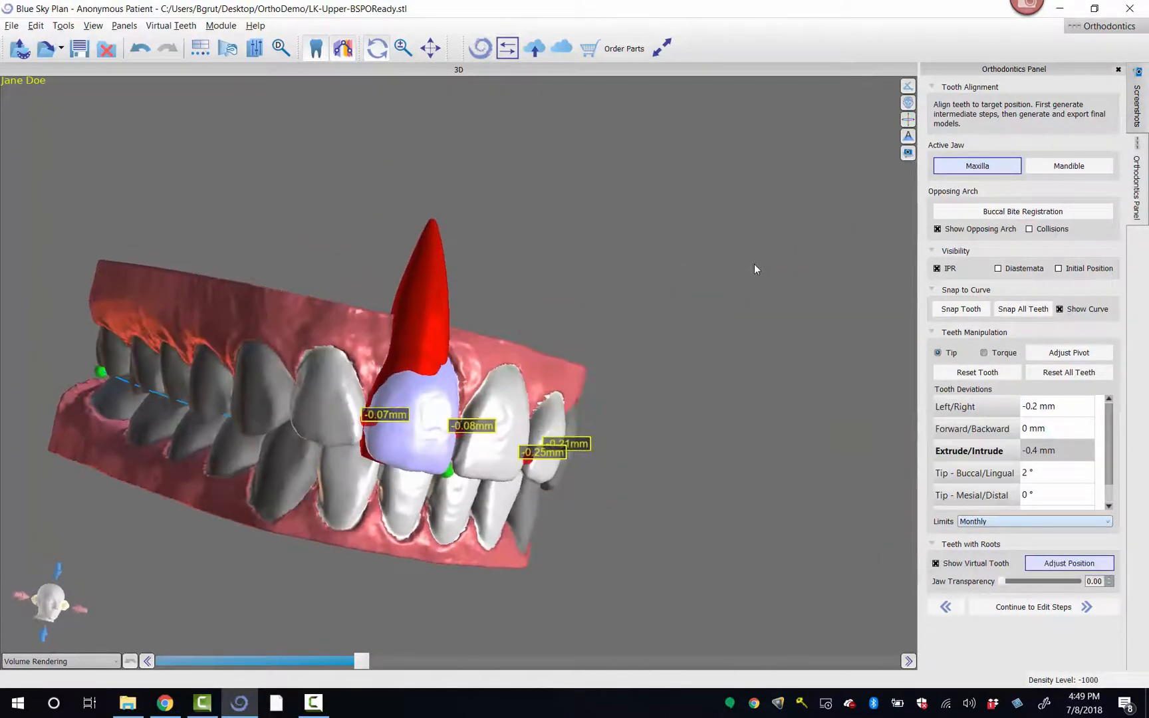
left_click(401, 373)
left_click_drag(817, 296, 236, 404)
left_click_drag(233, 449, 505, 324)
left_click_drag(709, 648, 608, 585)
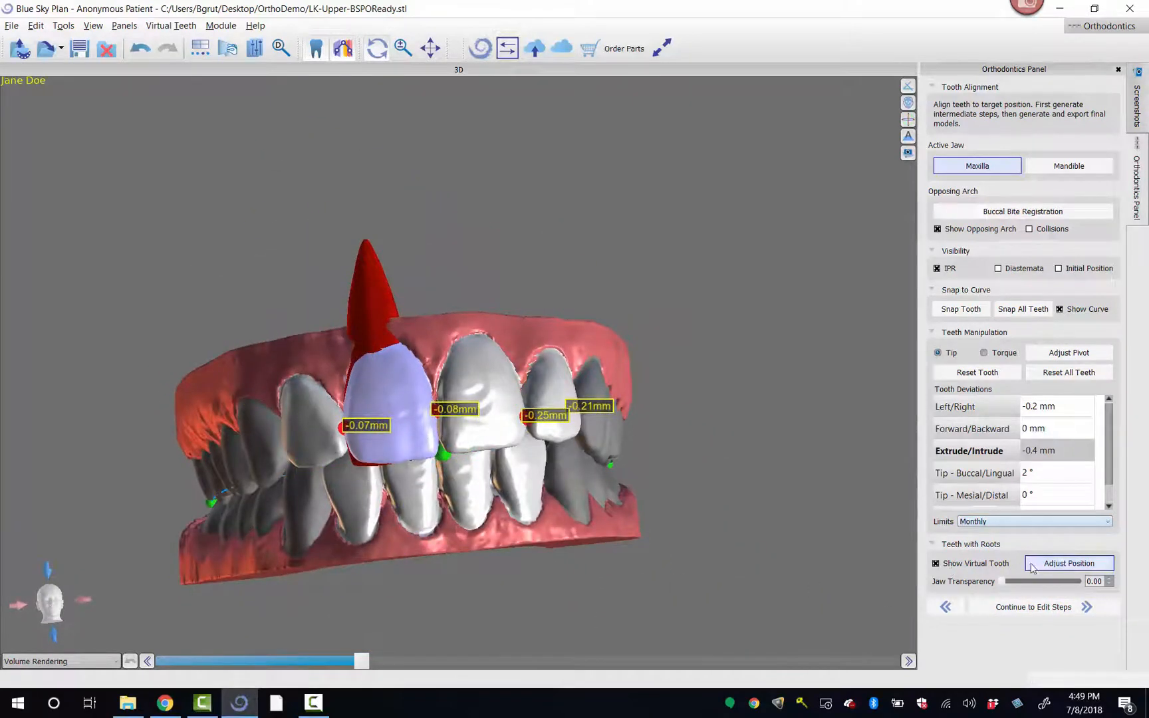
Leave the virtual tooth's position adjustment, and hide the virtual tooth after checking its root from the side.
left_click(1048, 564)
left_click_drag(637, 351, 279, 317)
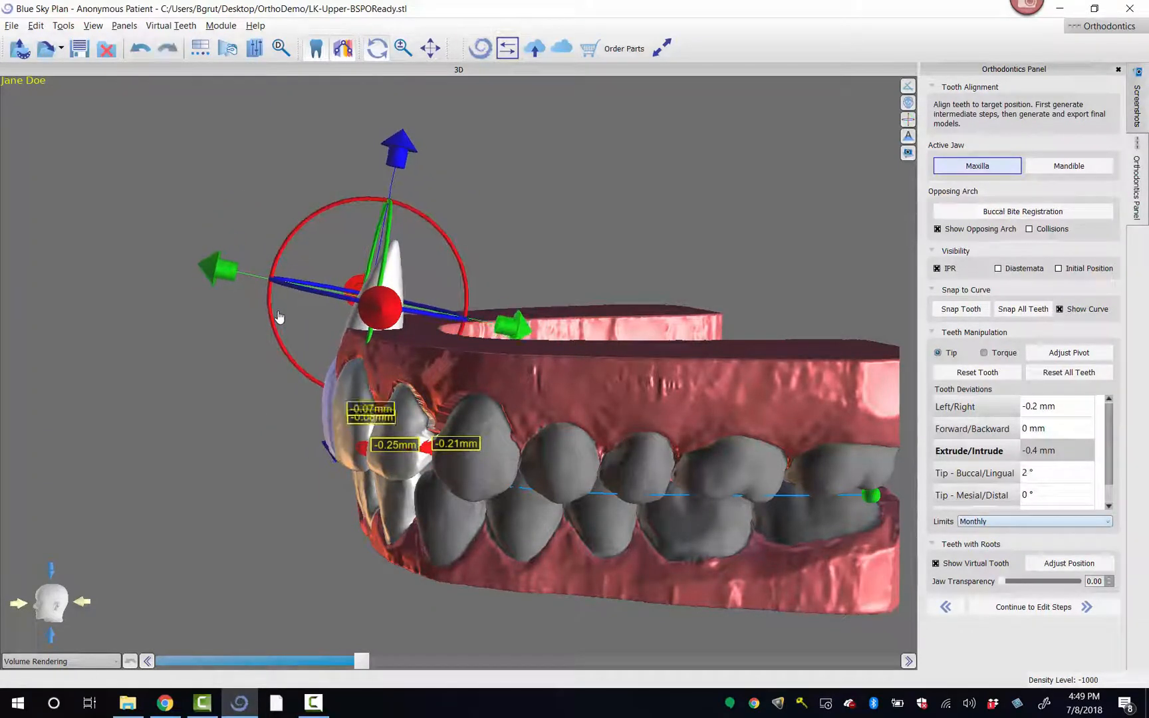
left_click(936, 564)
left_click_drag(227, 463, 573, 475)
left_click_drag(169, 536, 335, 451)
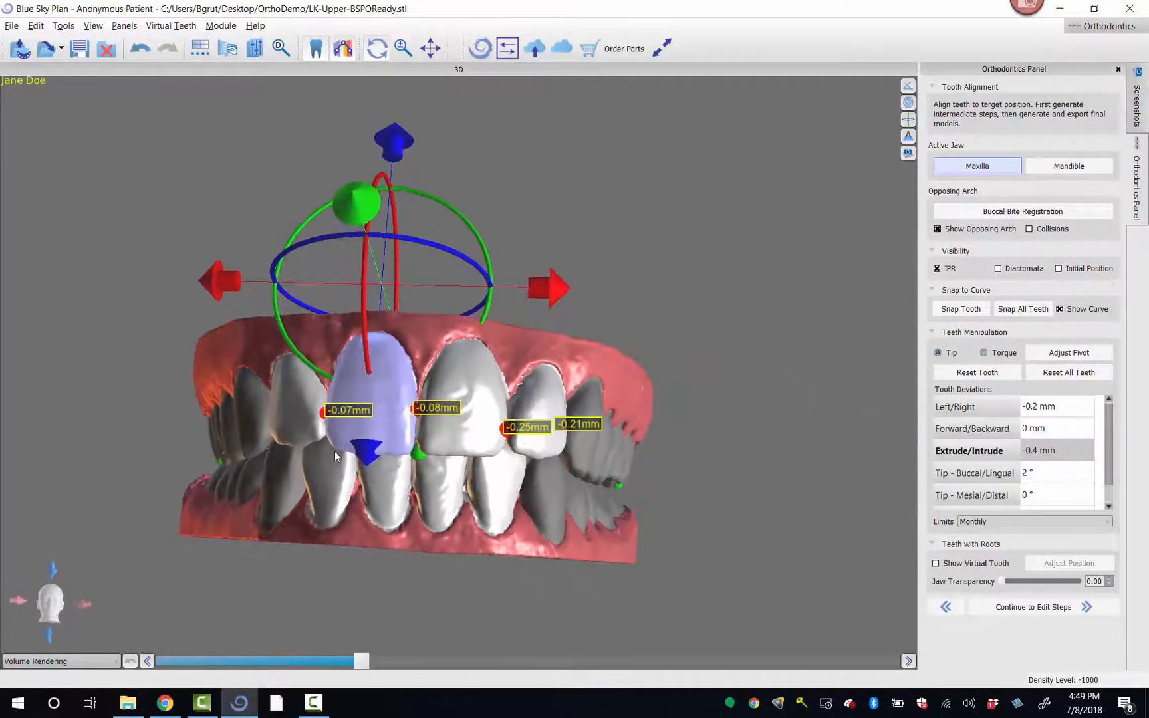
left_click_drag(488, 590, 515, 583)
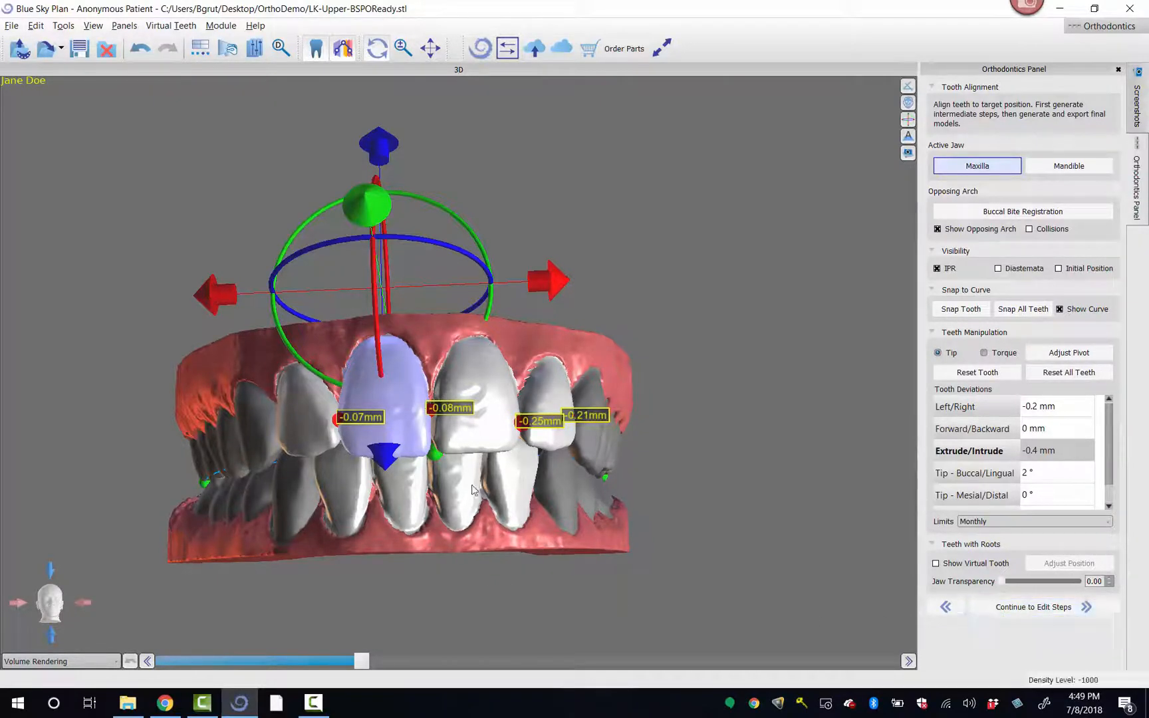
left_click_drag(511, 630, 452, 659)
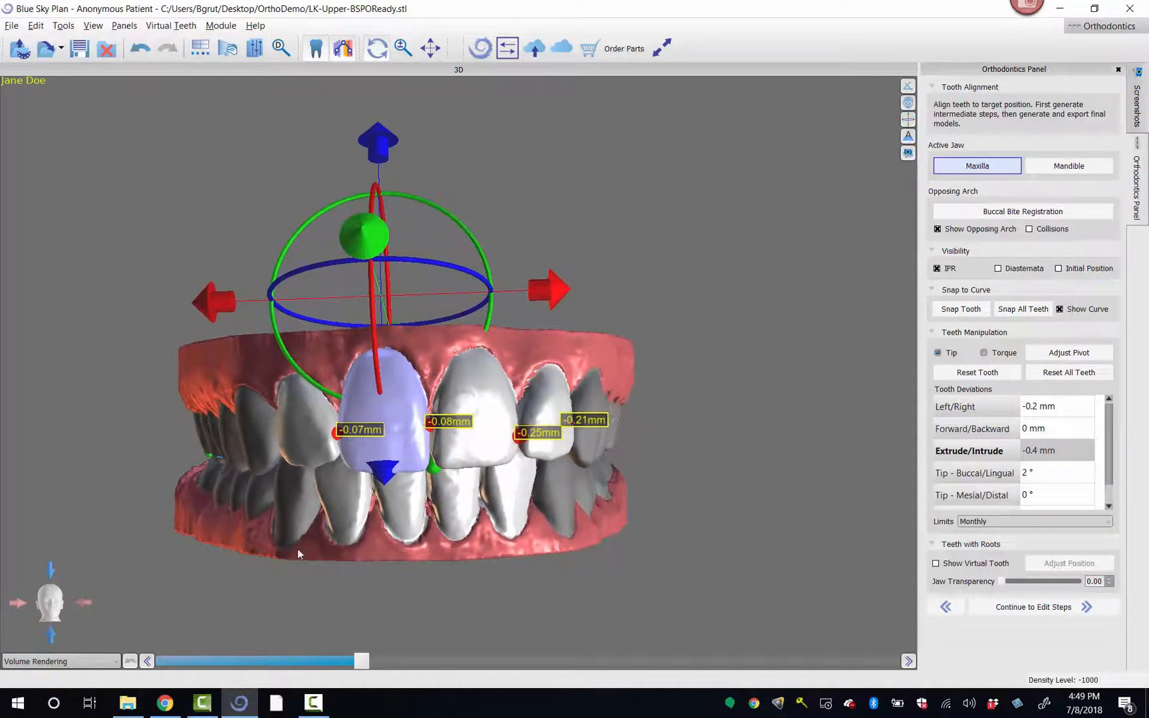